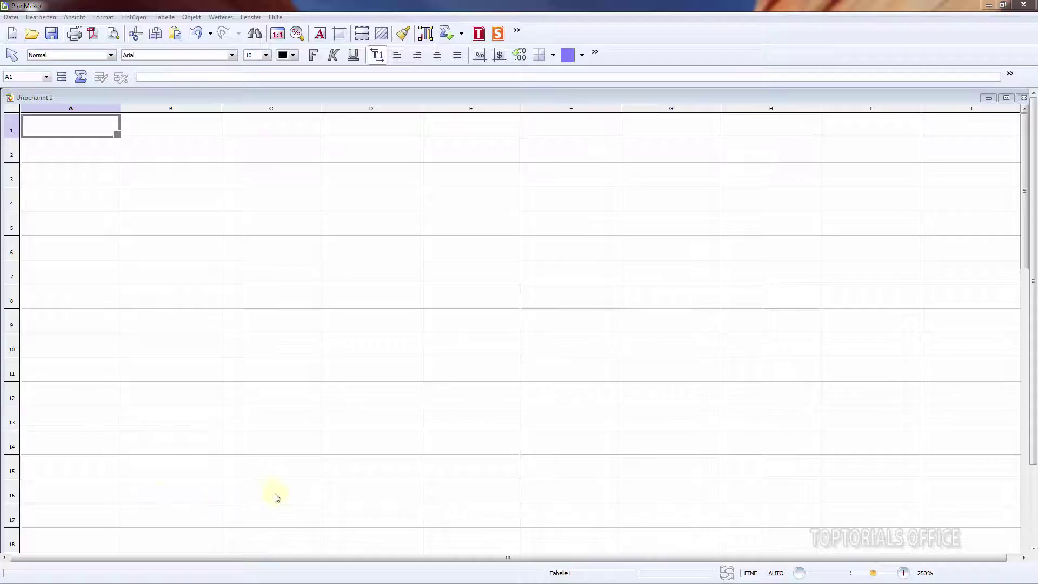
- Enter the title "Haushaltsbuch" in cell A1 and the section heading "Einnahmen" in cell A3
{"action": "left_click", "coordinate": [63, 130]}
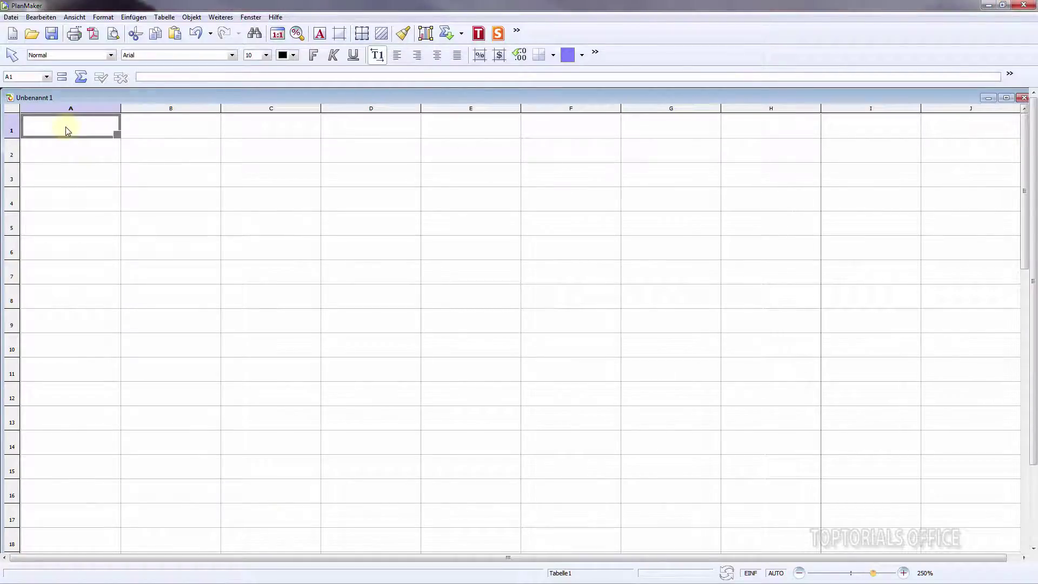
{"action": "type", "text": "Haus"}
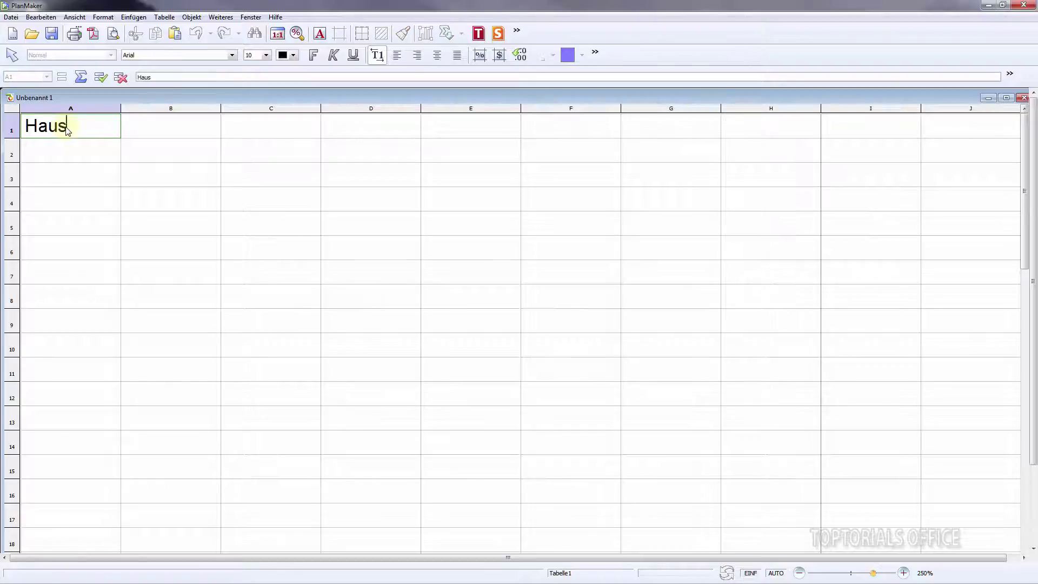
{"action": "type", "text": "haltsbuch"}
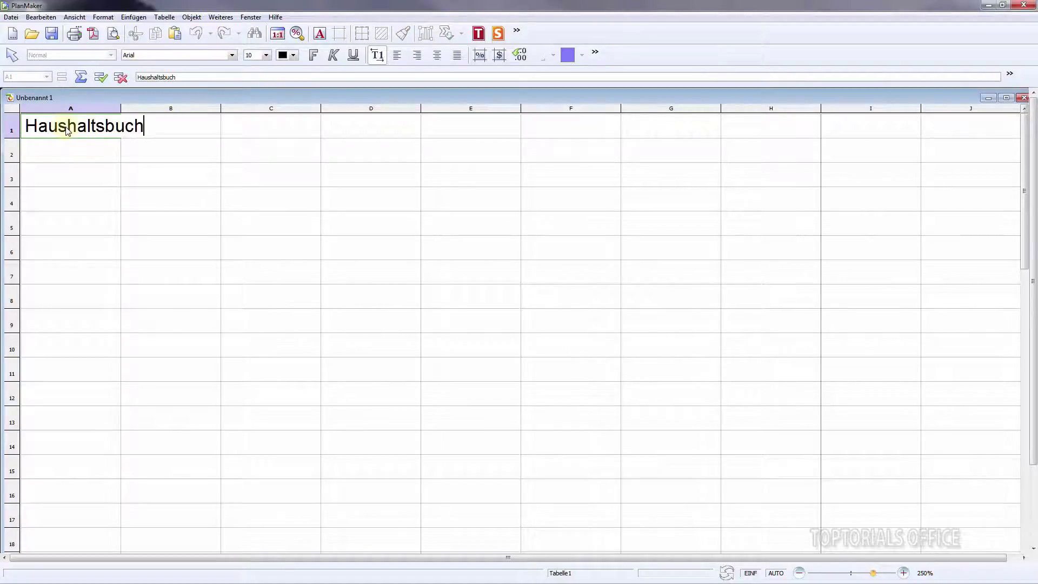
{"action": "key", "text": "Return"}
{"action": "key", "text": "Return"}
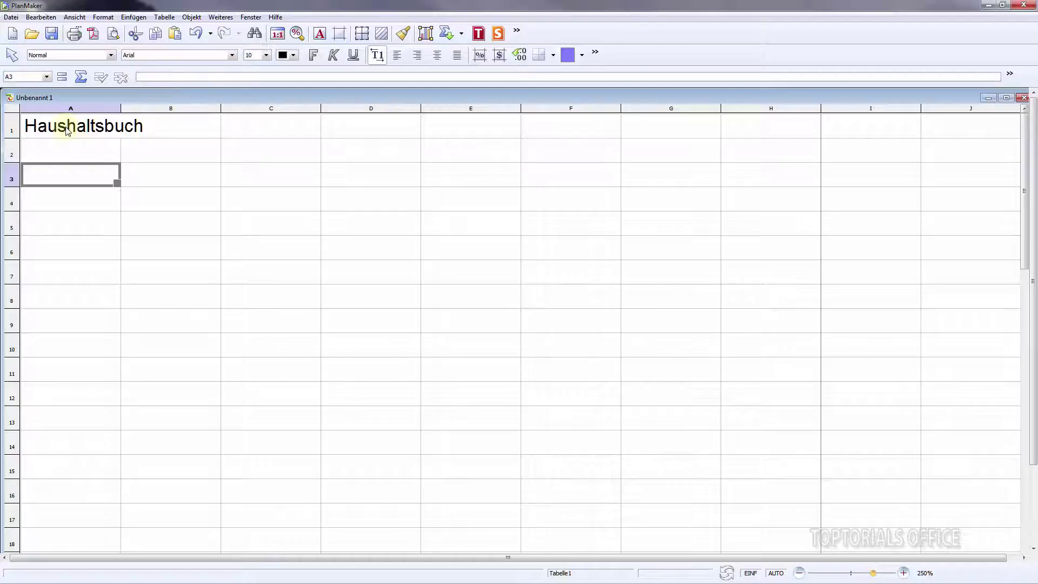
{"action": "type", "text": "Einnahmen"}
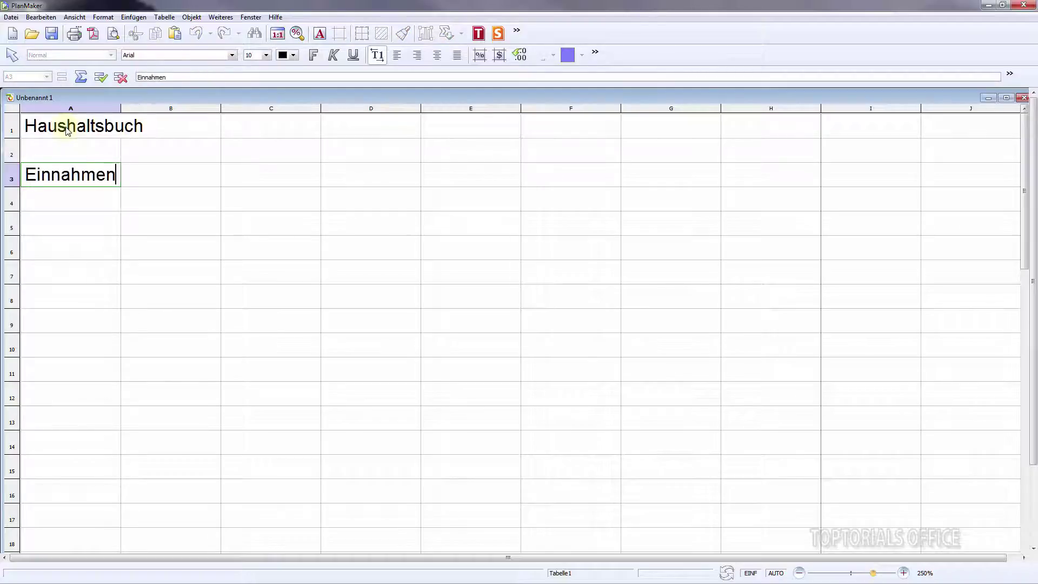
{"action": "key", "text": "Return"}
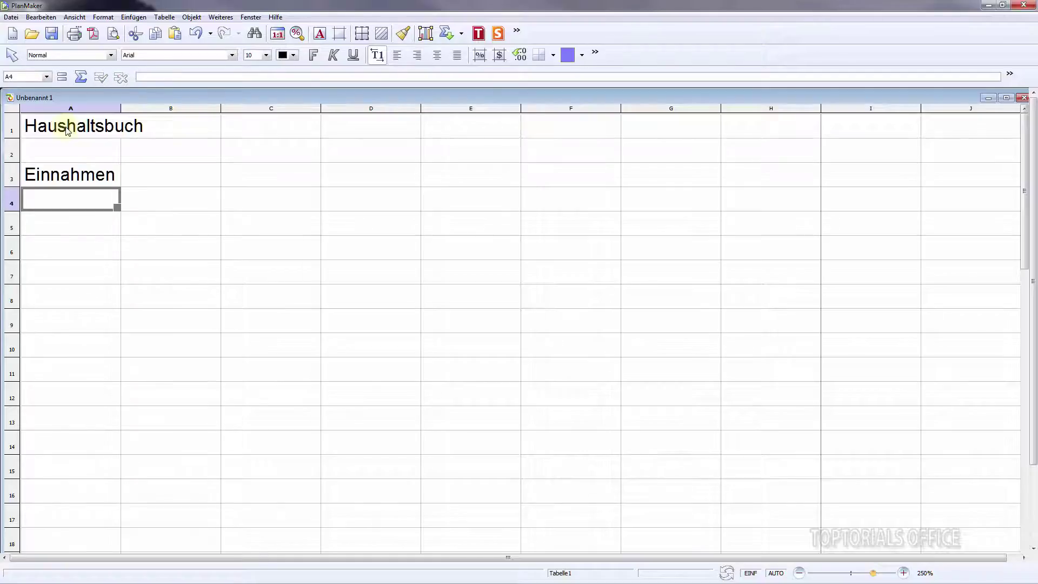
- List the income categories Gehalt, Nebenjob and Kindergeld in cells B4 to B6
{"action": "key", "text": "Right"}
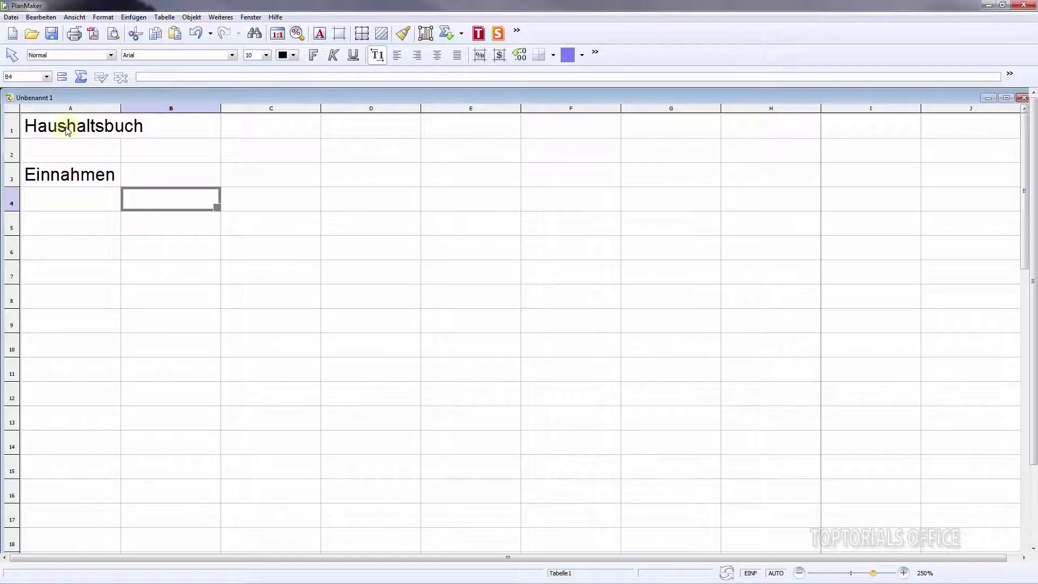
{"action": "type", "text": "Gehalt"}
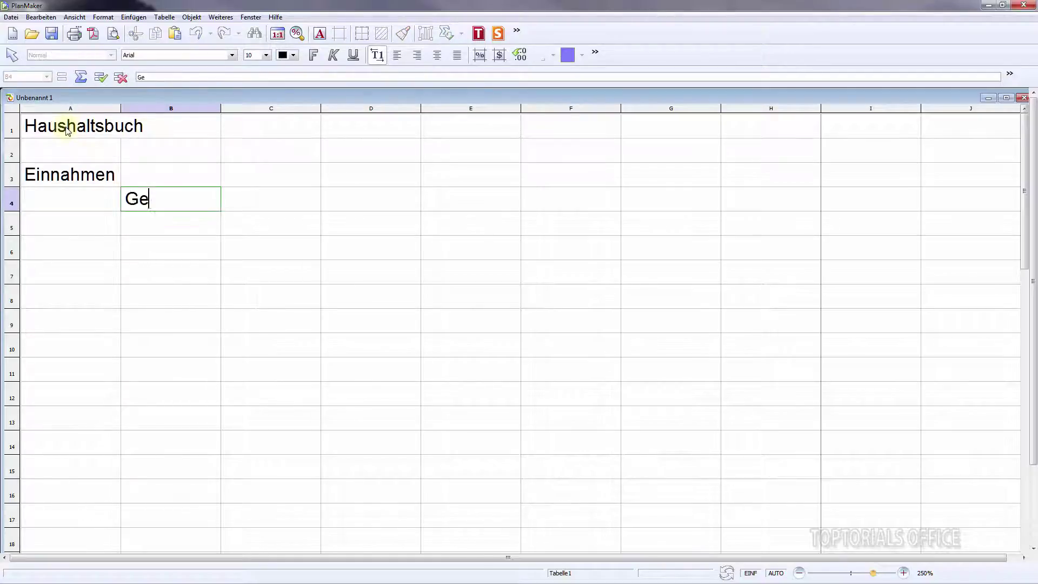
{"action": "key", "text": "Return"}
{"action": "type", "text": "Nebenjob"}
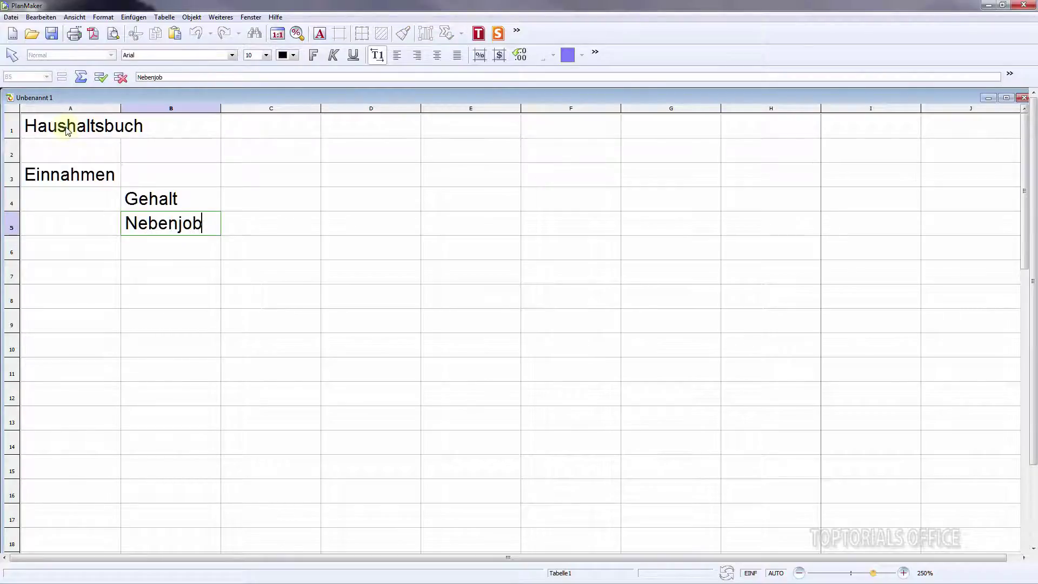
{"action": "key", "text": "Return"}
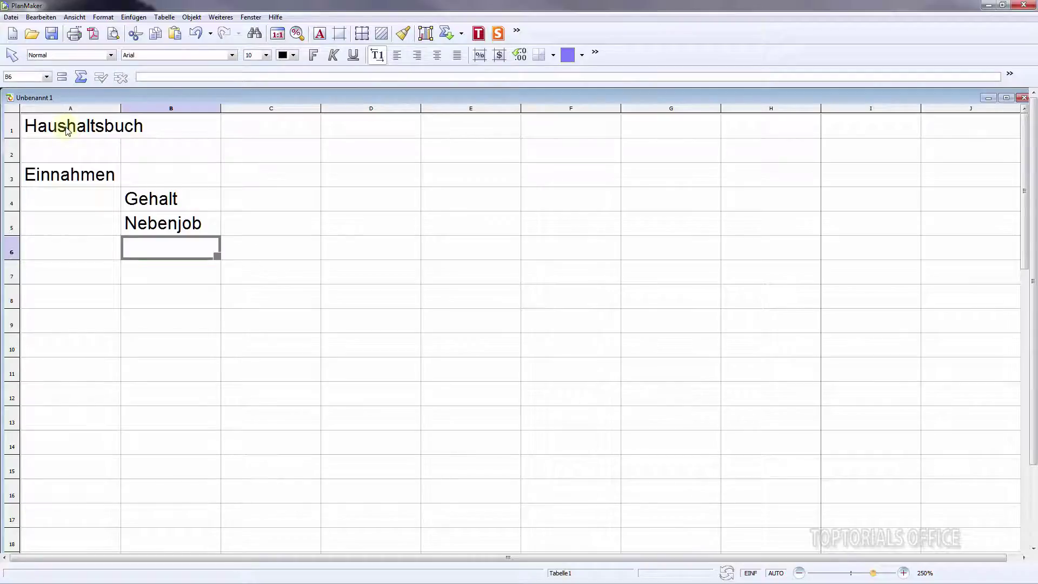
{"action": "type", "text": "Kindergeld"}
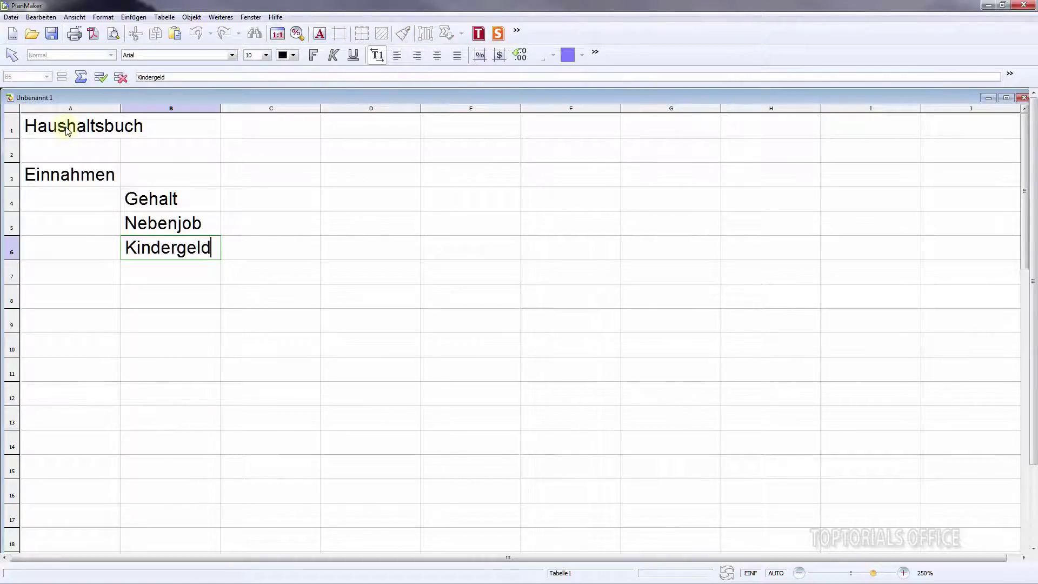
{"action": "key", "text": "Return"}
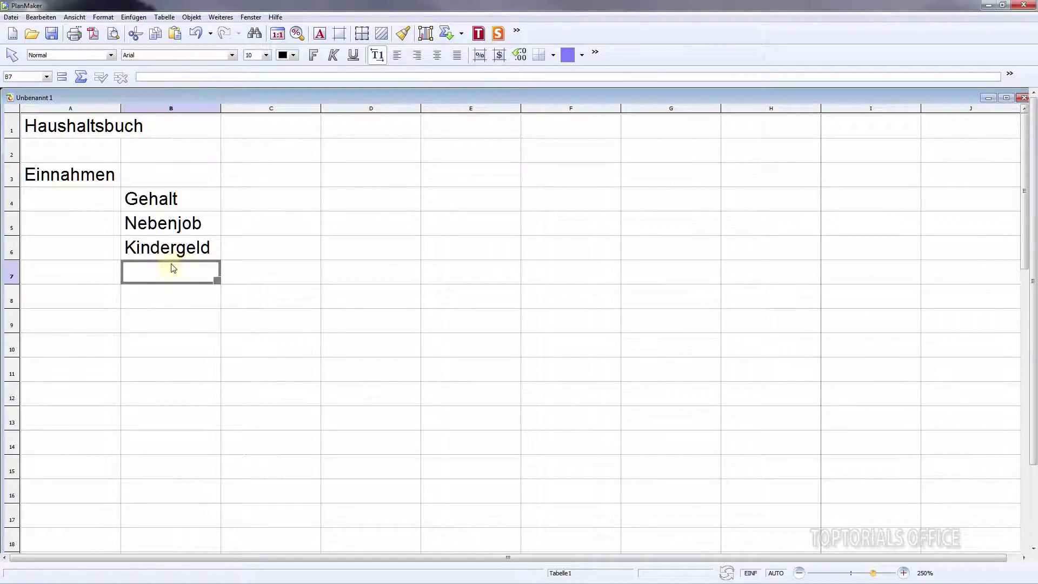
- Enter the section heading "Ausgaben" in cell A10
{"action": "left_click", "coordinate": [74, 347]}
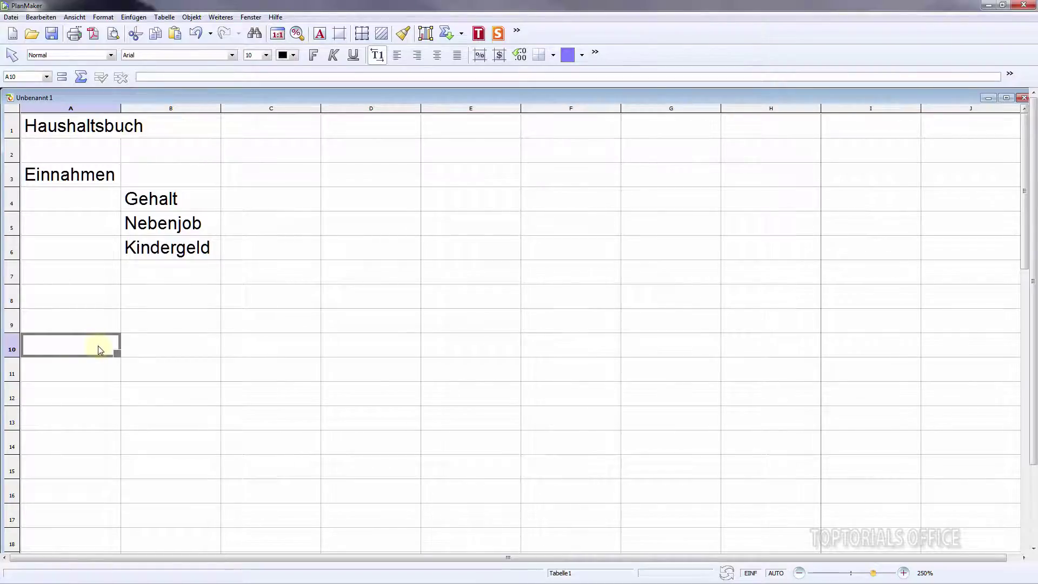
{"action": "type", "text": "Ausgaben"}
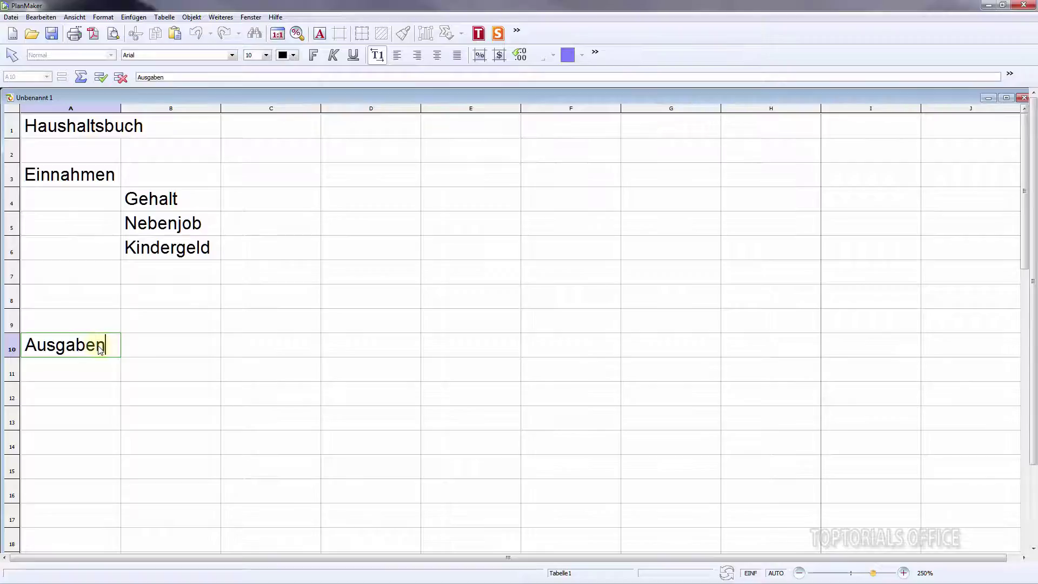
{"action": "key", "text": "Tab"}
- List the expense categories Miete, Strom, Heizung, Auto and Internet in cells B11 to B15
{"action": "key", "text": "Down"}
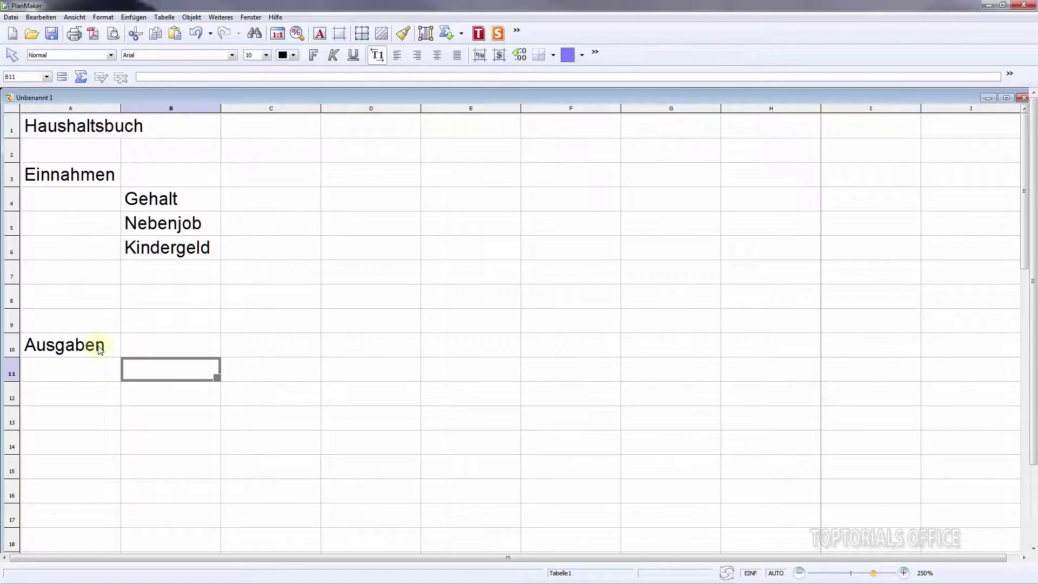
{"action": "type", "text": "Miete"}
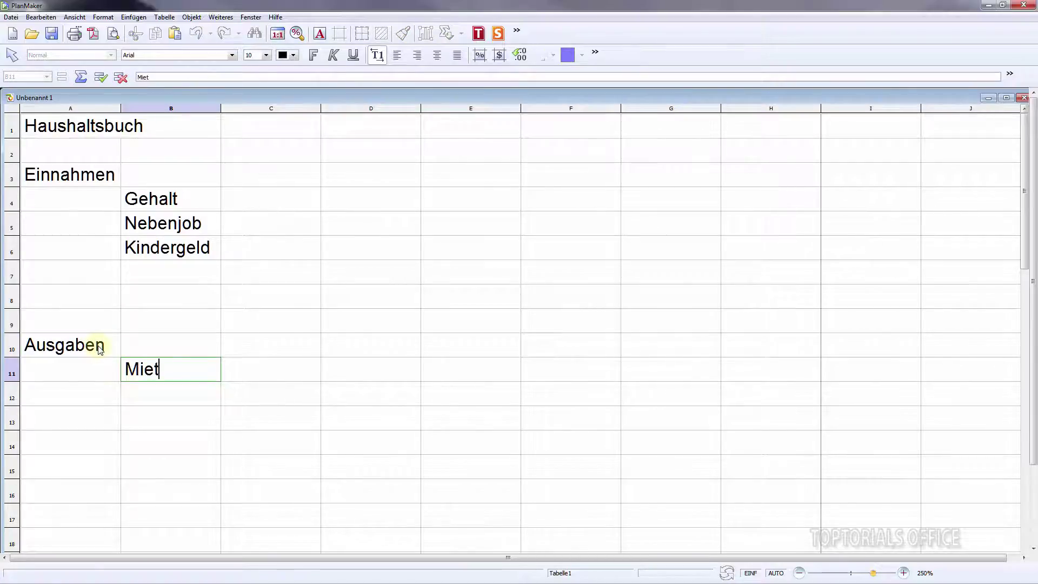
{"action": "key", "text": "Return"}
{"action": "type", "text": "Strom"}
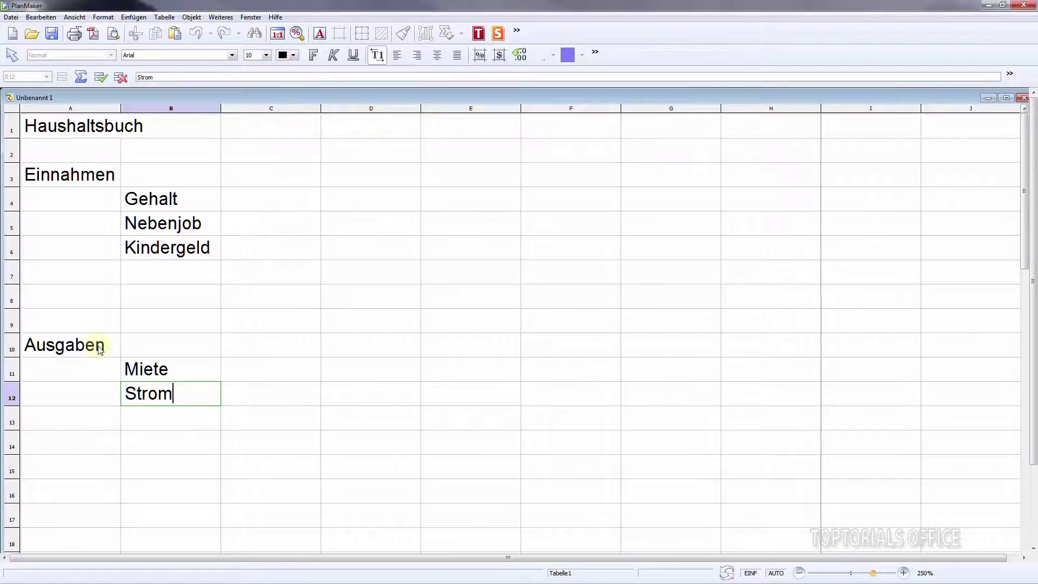
{"action": "key", "text": "Return"}
{"action": "type", "text": "Heizung"}
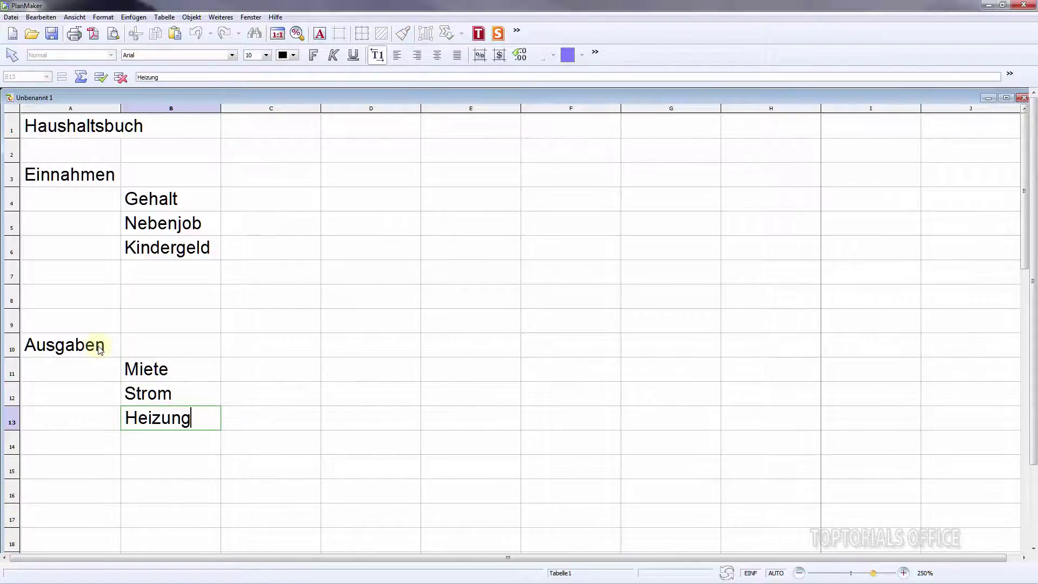
{"action": "key", "text": "Return"}
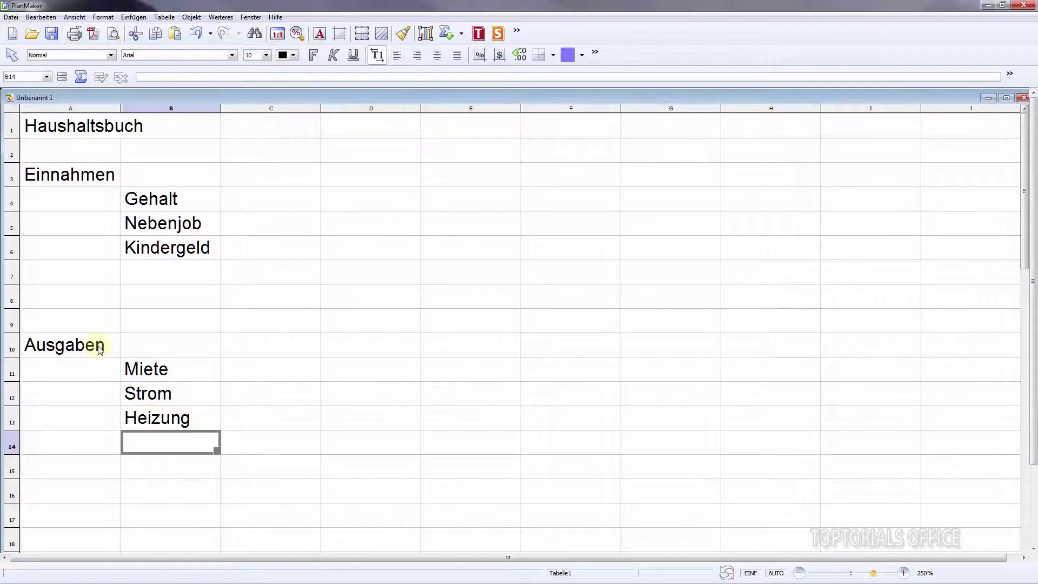
{"action": "type", "text": "Aug"}
{"action": "key", "text": "BackSpace"}
{"action": "type", "text": "to"}
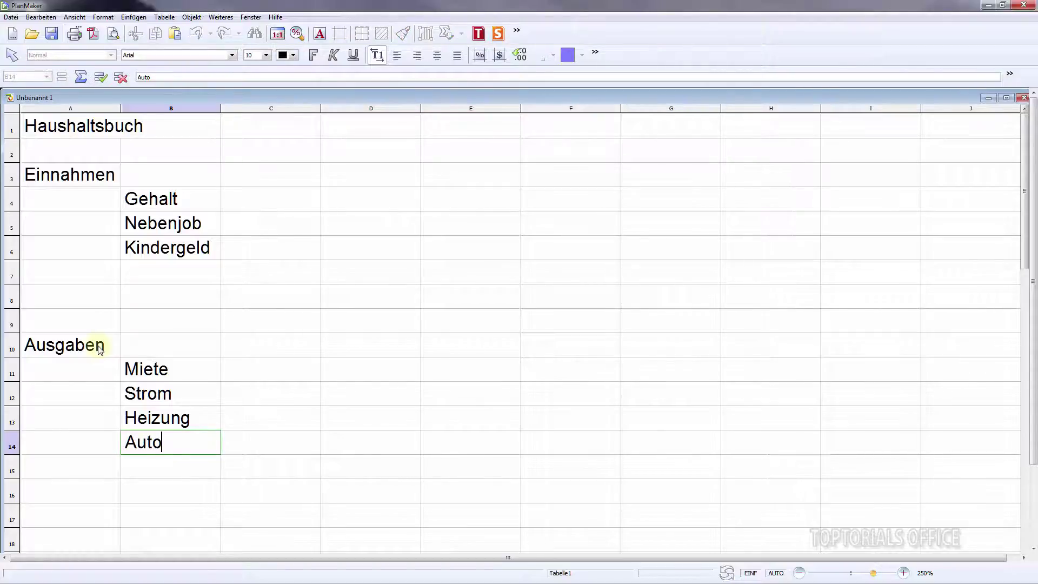
{"action": "key", "text": "Return"}
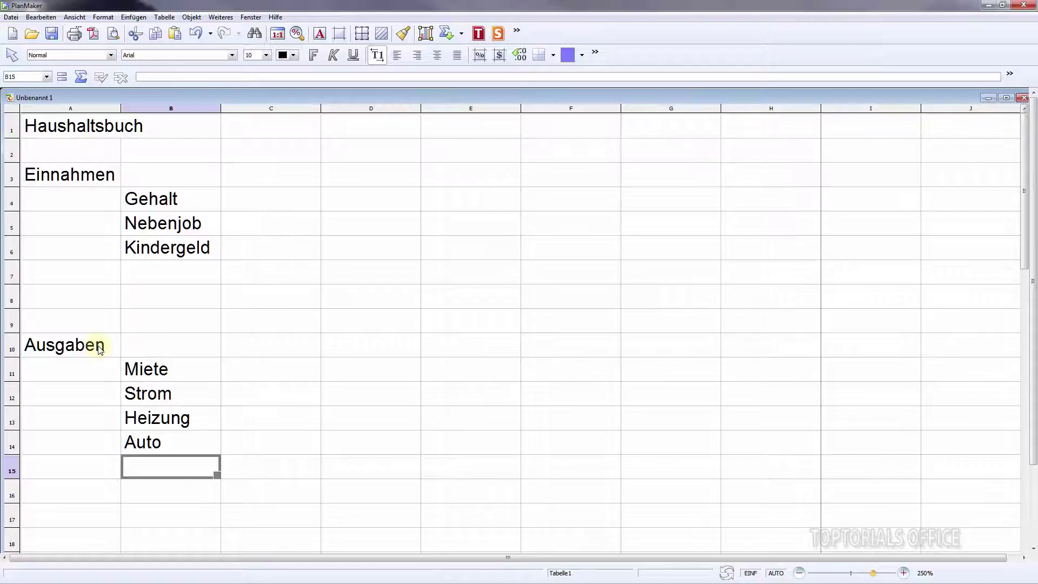
{"action": "type", "text": "Internet"}
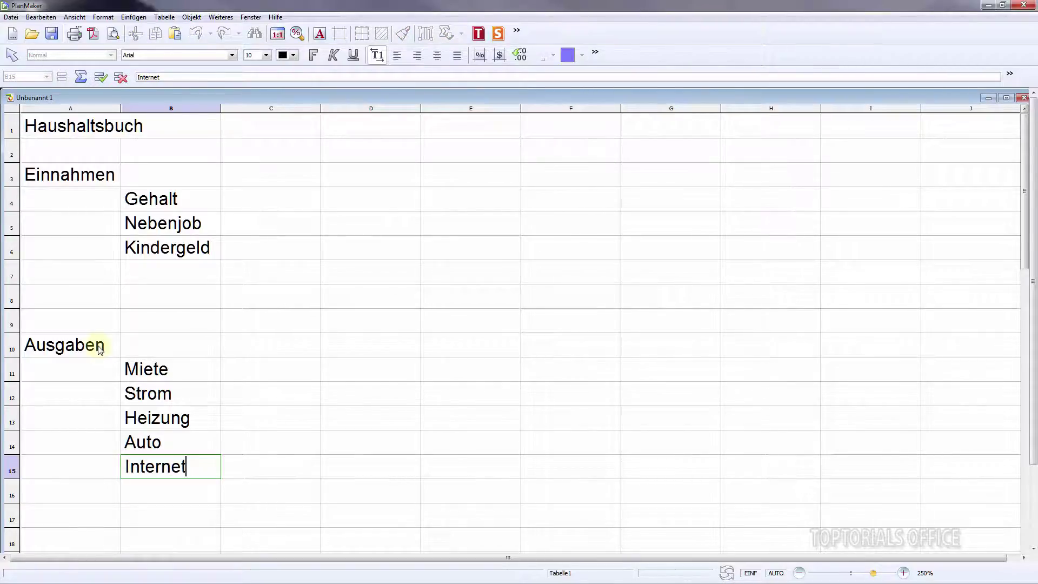
{"action": "key", "text": "Return"}
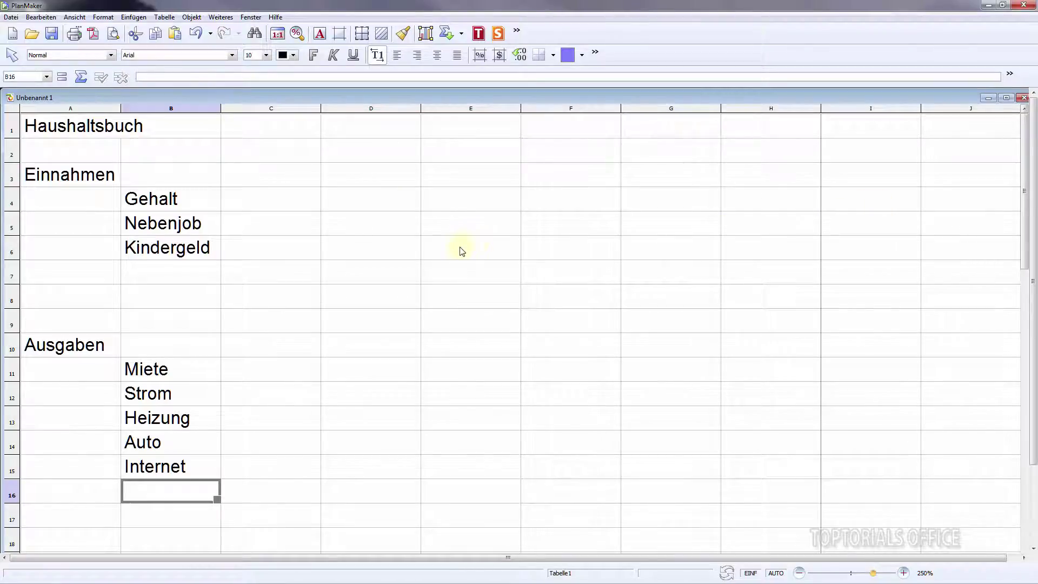
- Enter "Januar" in cell C3 and autofill the month series across to Juni in H3
{"action": "left_click", "coordinate": [284, 176]}
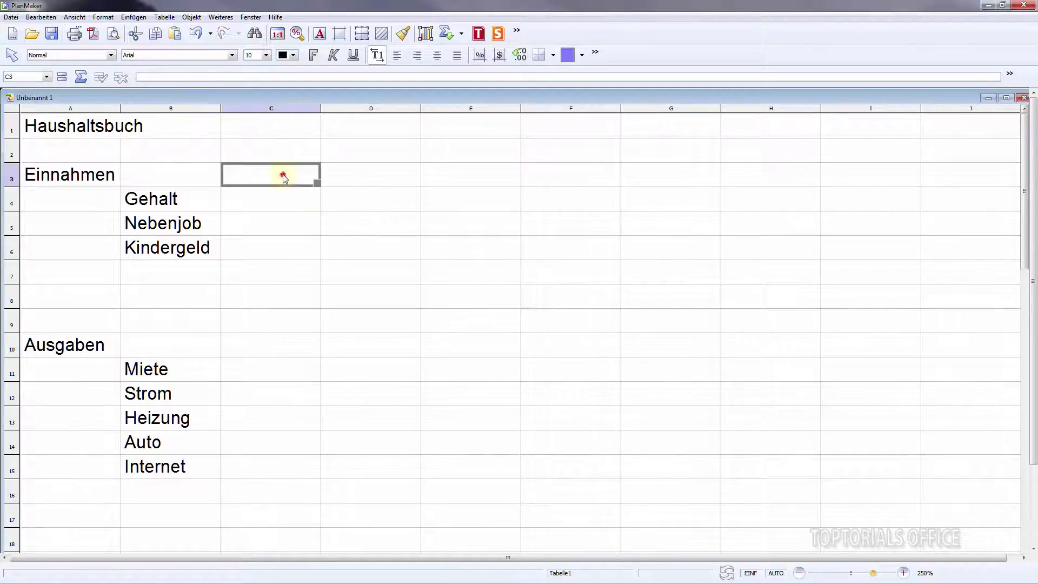
{"action": "type", "text": "Januar"}
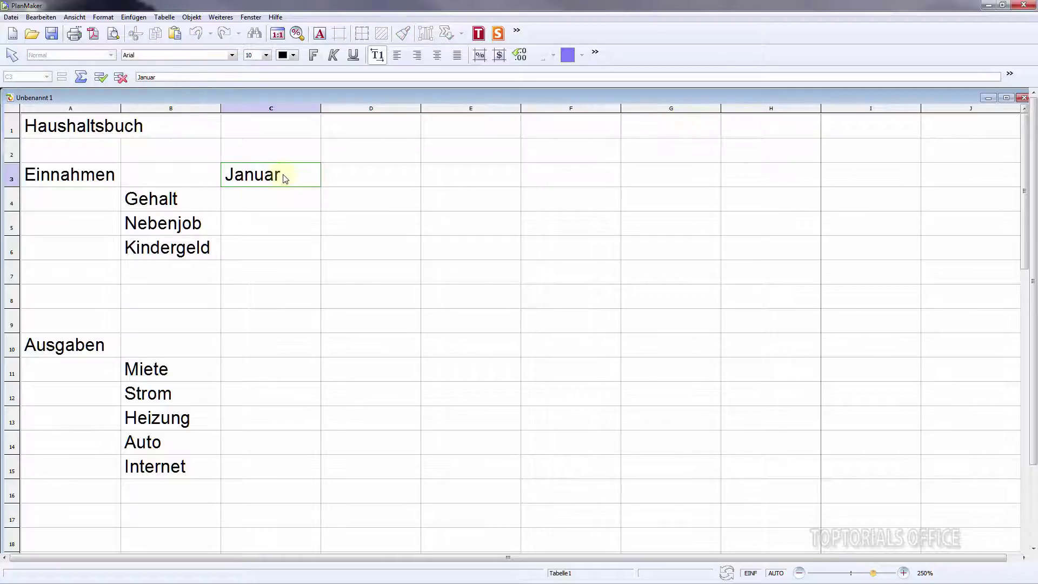
{"action": "key", "text": "Return"}
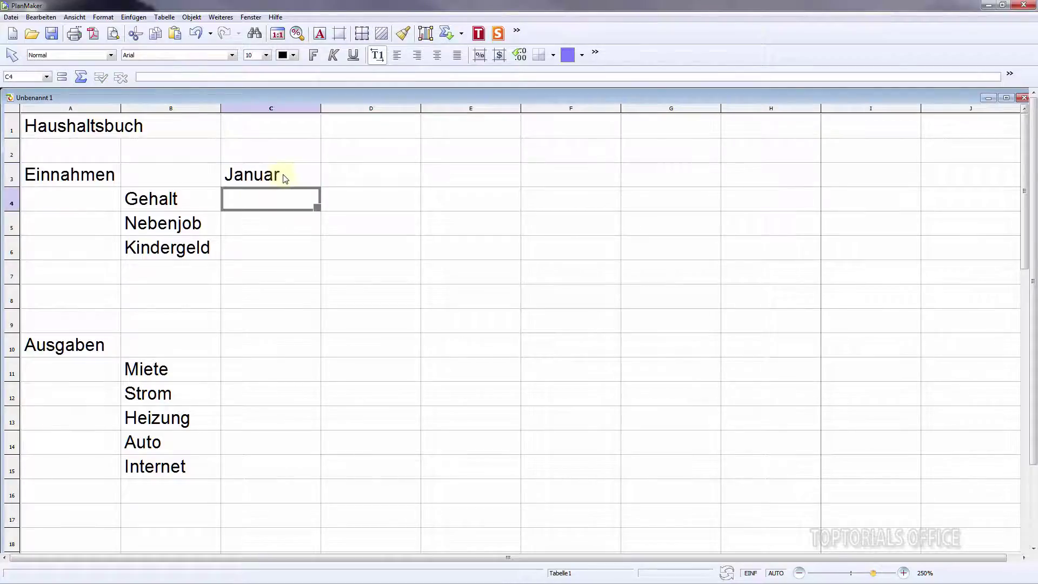
{"action": "left_click", "coordinate": [285, 176]}
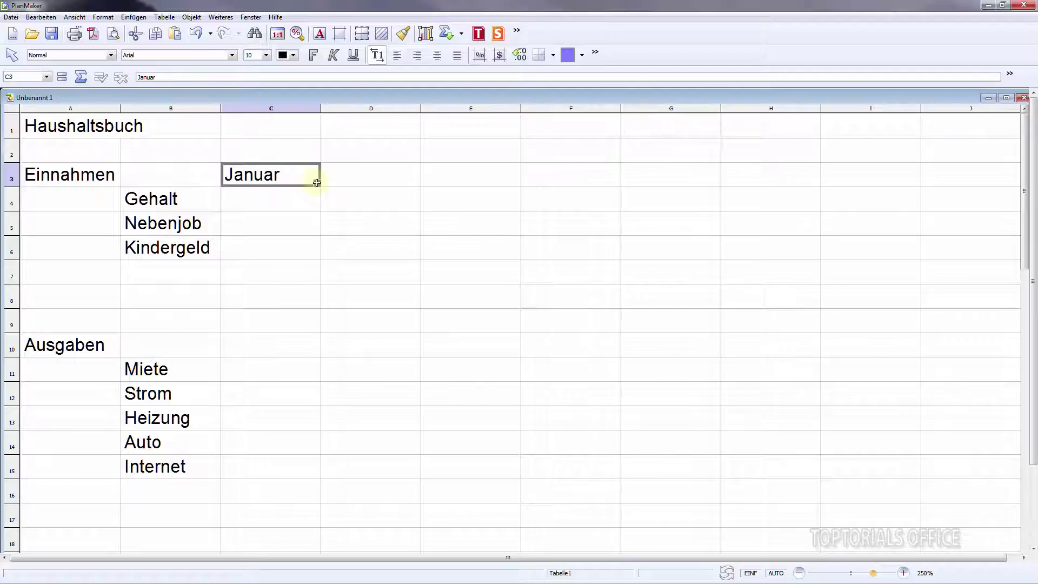
{"action": "left_click_drag", "start_coordinate": [317, 183], "coordinate": [786, 182]}
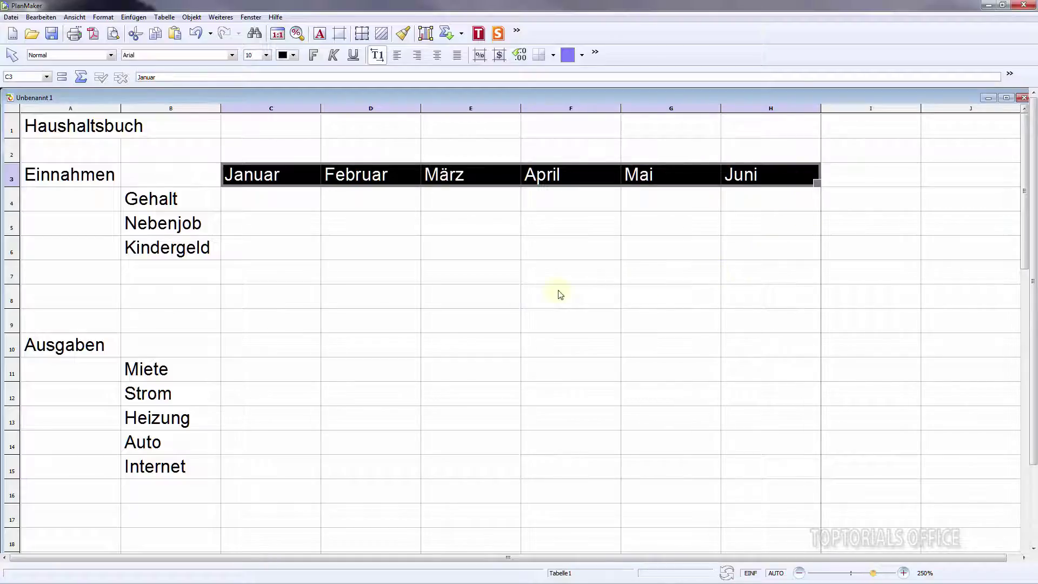
- Enter the January income amounts in C4 to C6: 2000 for Gehalt, 200 for Nebenjob and 150 for Kindergeld
{"action": "left_click", "coordinate": [255, 206]}
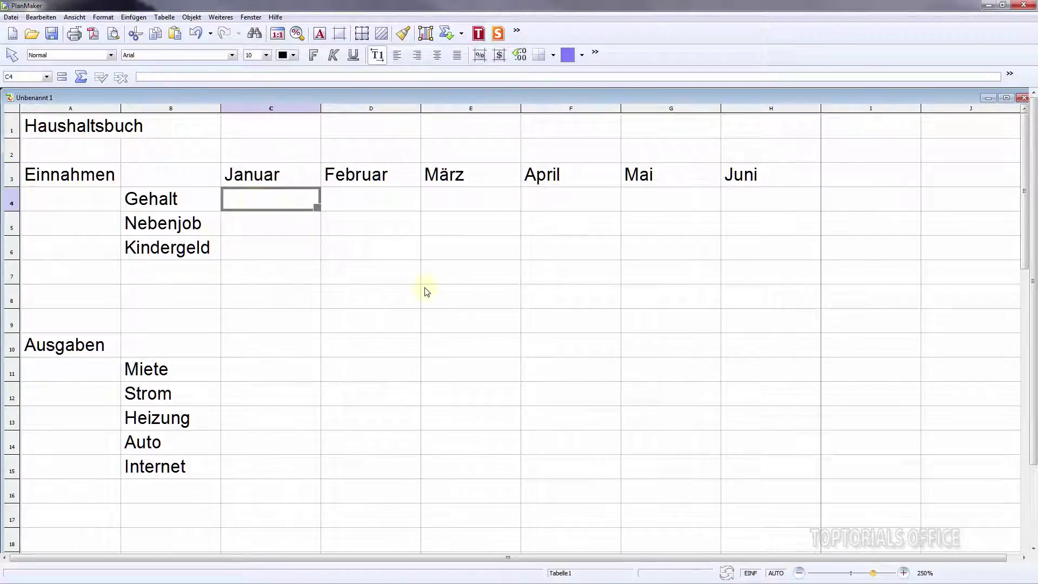
{"action": "type", "text": "2000"}
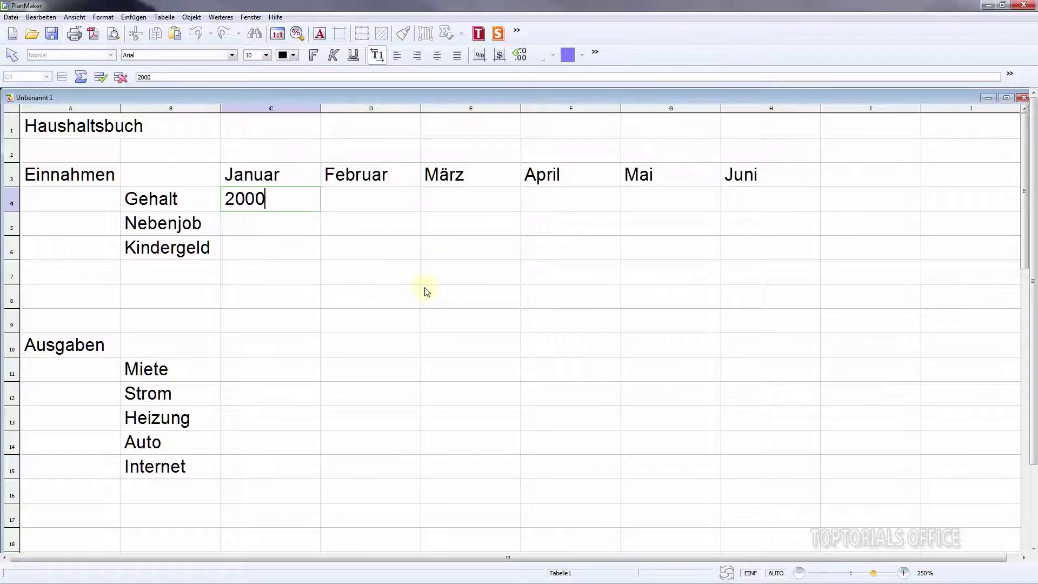
{"action": "key", "text": "Return"}
{"action": "type", "text": "200"}
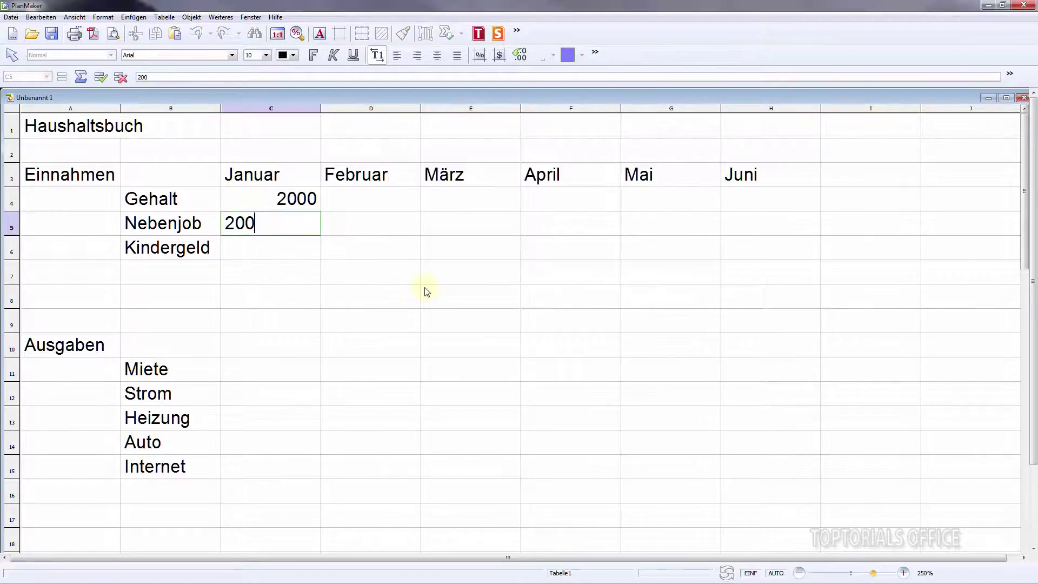
{"action": "key", "text": "Return"}
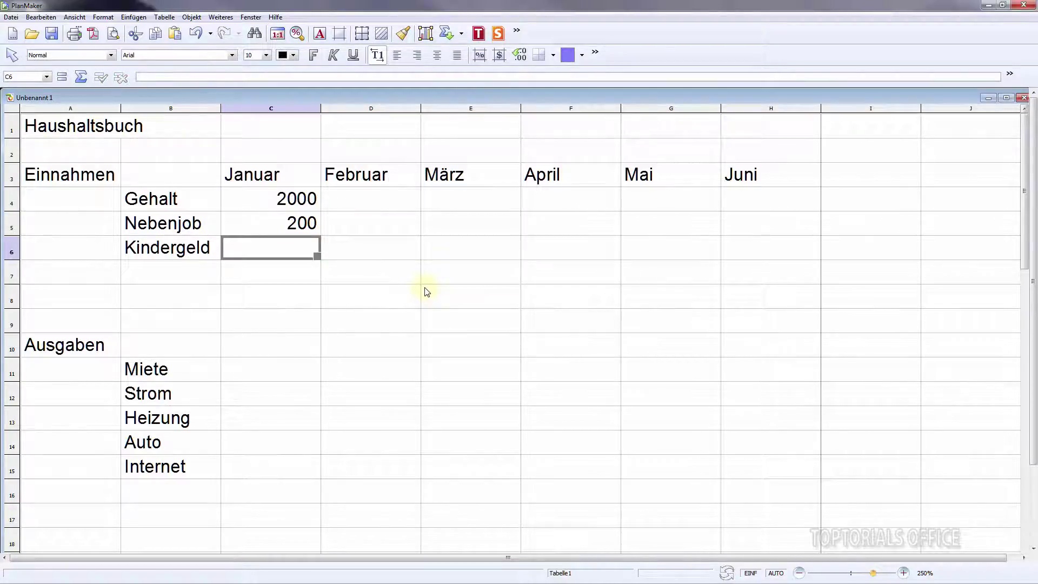
{"action": "type", "text": "150"}
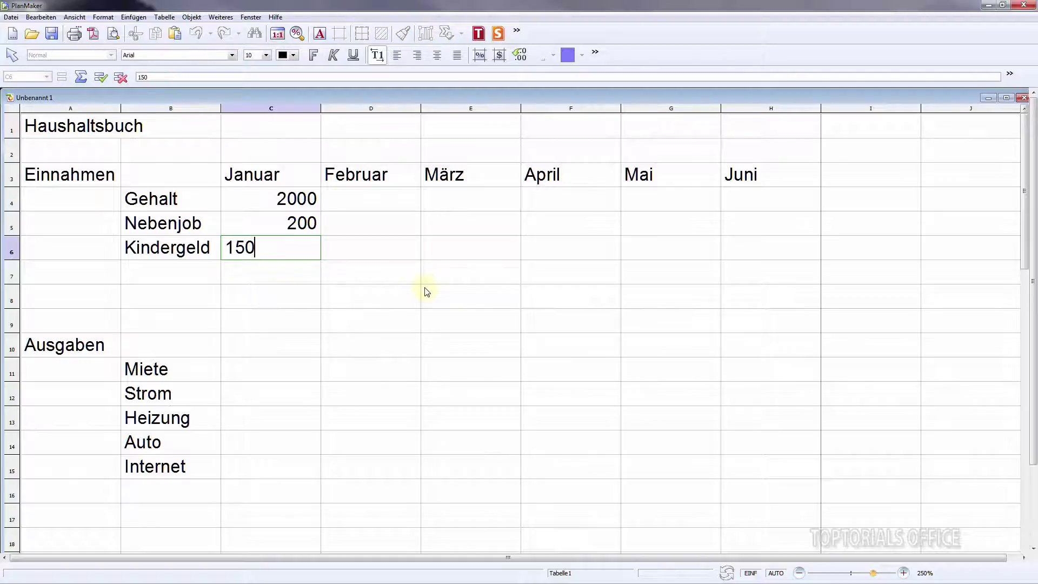
{"action": "key", "text": "Return"}
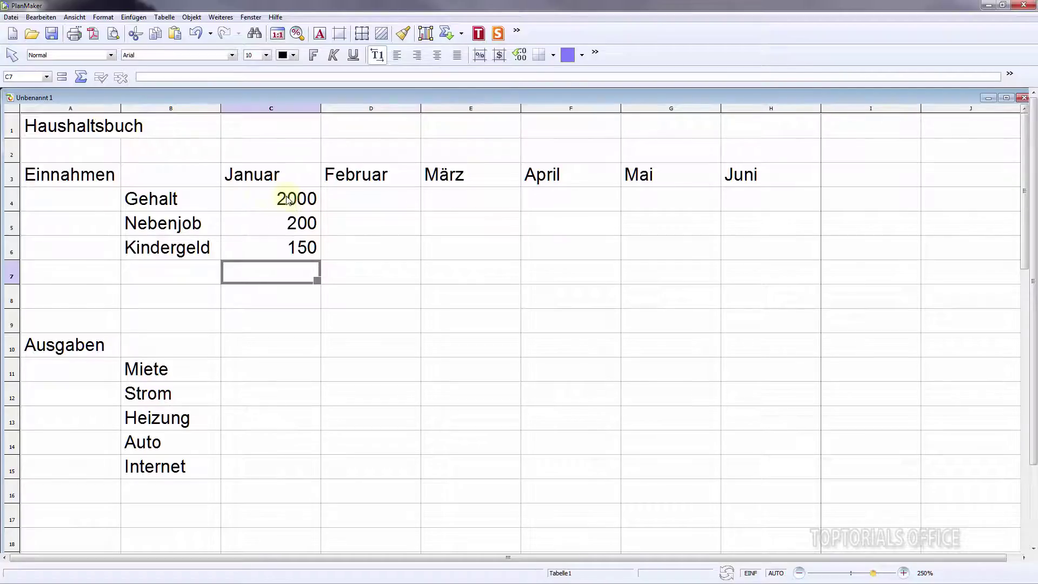
- Copy the January income amounts from C4:C6 into the Februar to Juni columns, D4:H6
{"action": "left_click_drag", "start_coordinate": [288, 200], "coordinate": [283, 243]}
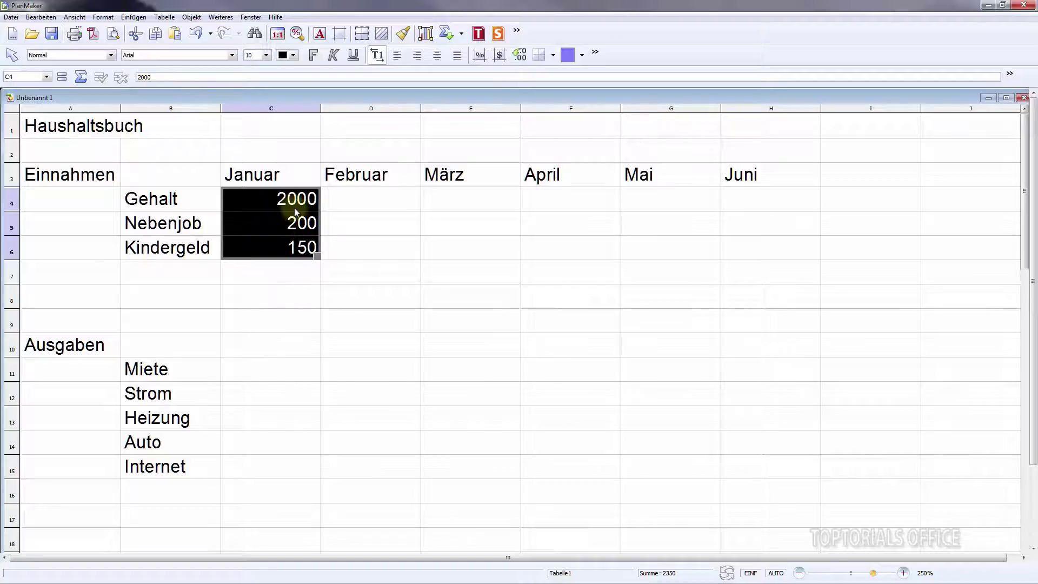
{"action": "left_click", "coordinate": [352, 199]}
{"action": "left_click_drag", "start_coordinate": [352, 199], "coordinate": [762, 258]}
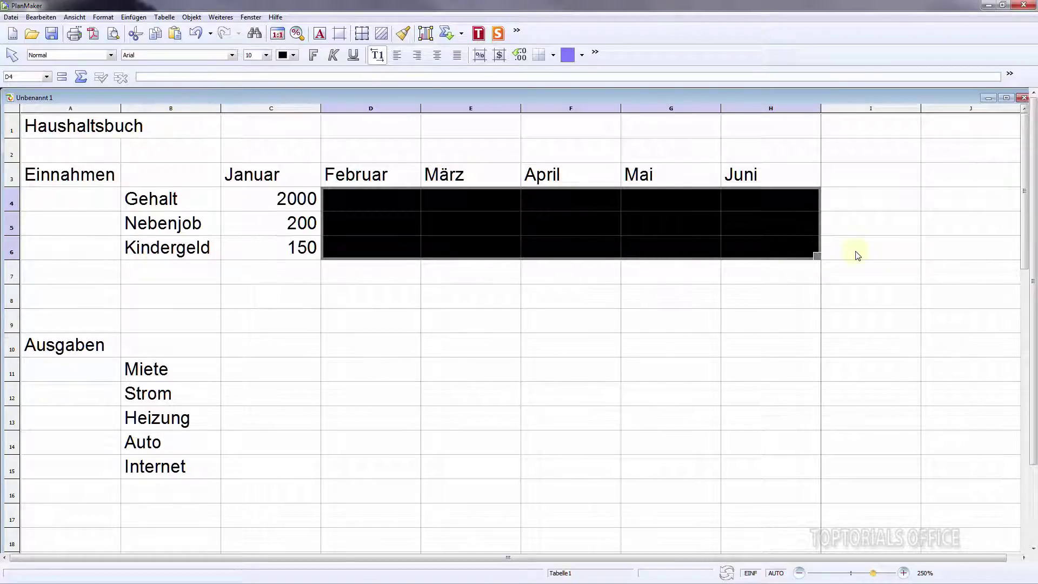
{"action": "key", "text": "ctrl+r"}
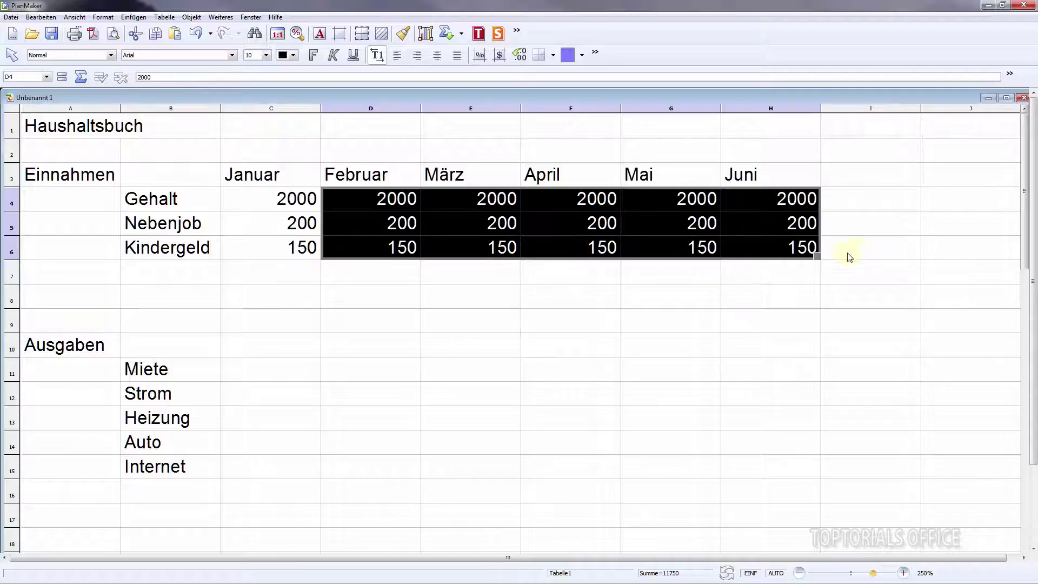
{"action": "left_click_drag", "start_coordinate": [272, 202], "coordinate": [277, 239]}
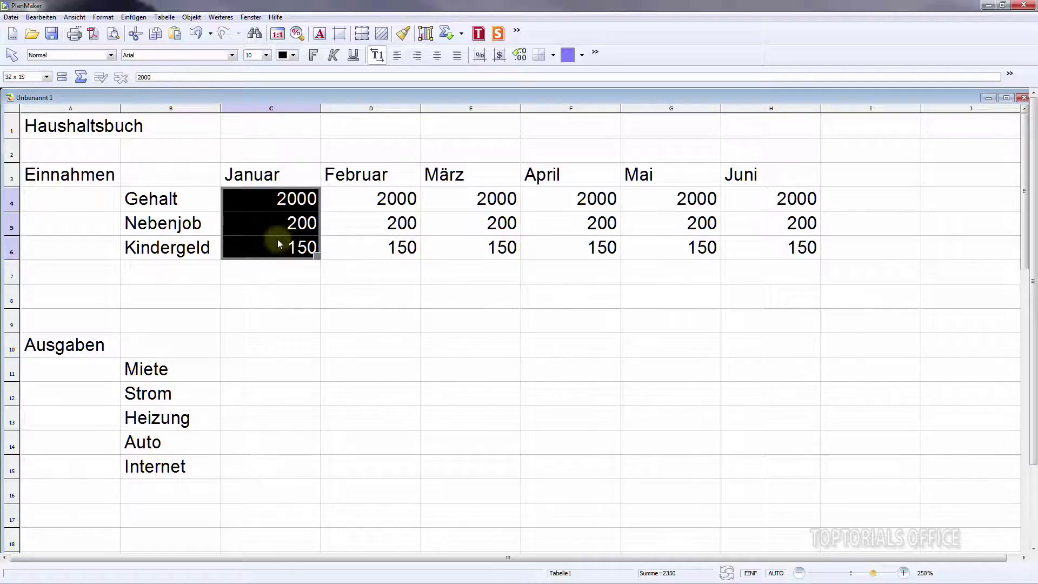
{"action": "right_click", "coordinate": [282, 226]}
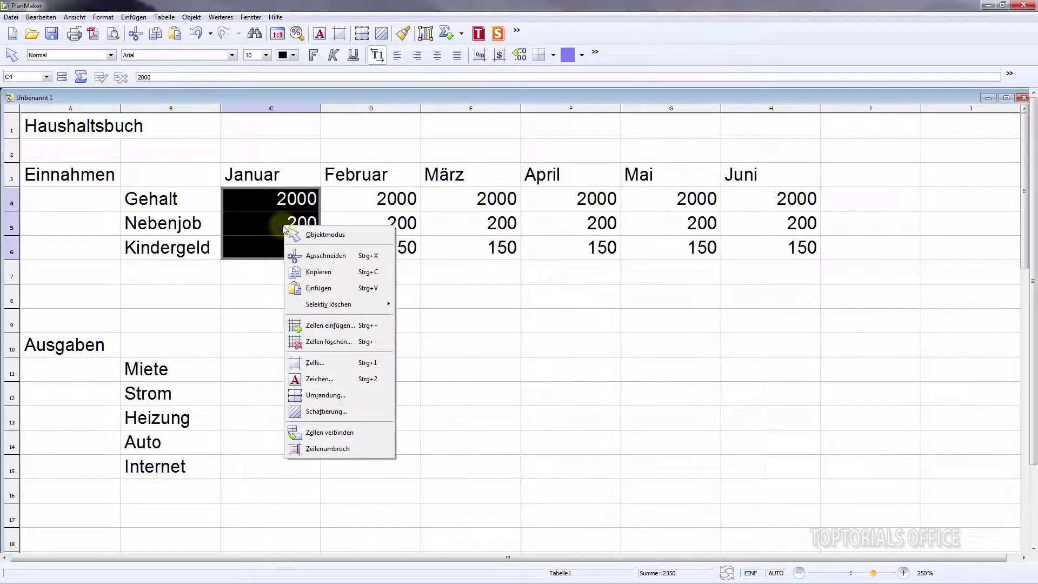
{"action": "left_click", "coordinate": [333, 272]}
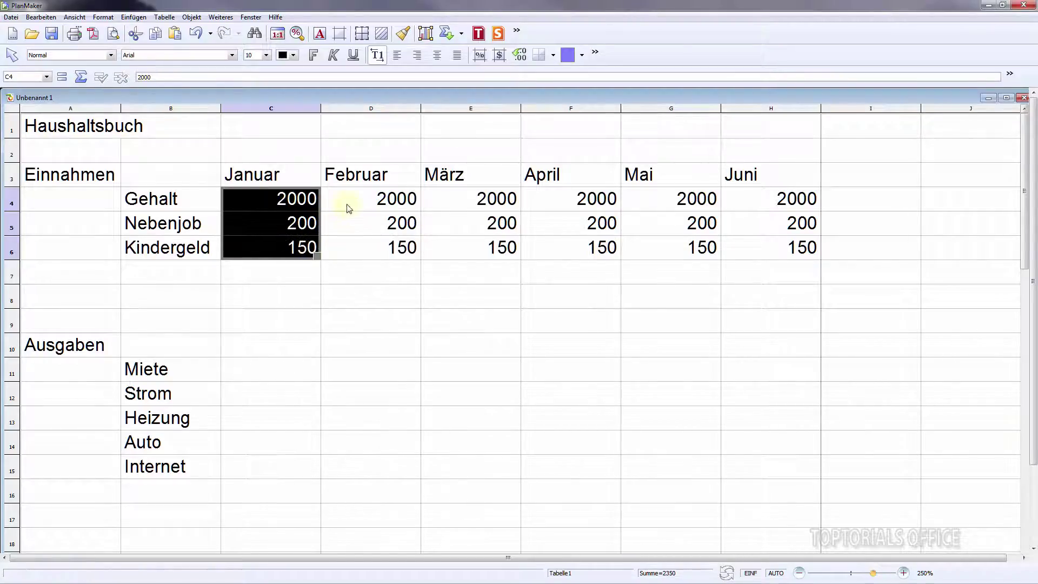
{"action": "left_click_drag", "start_coordinate": [351, 206], "coordinate": [746, 238]}
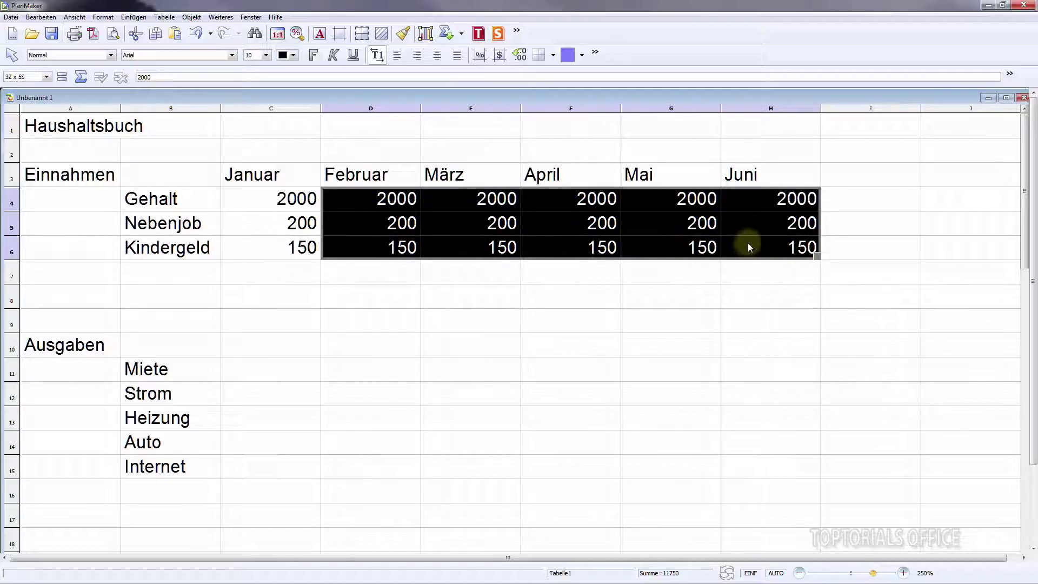
{"action": "right_click", "coordinate": [610, 227]}
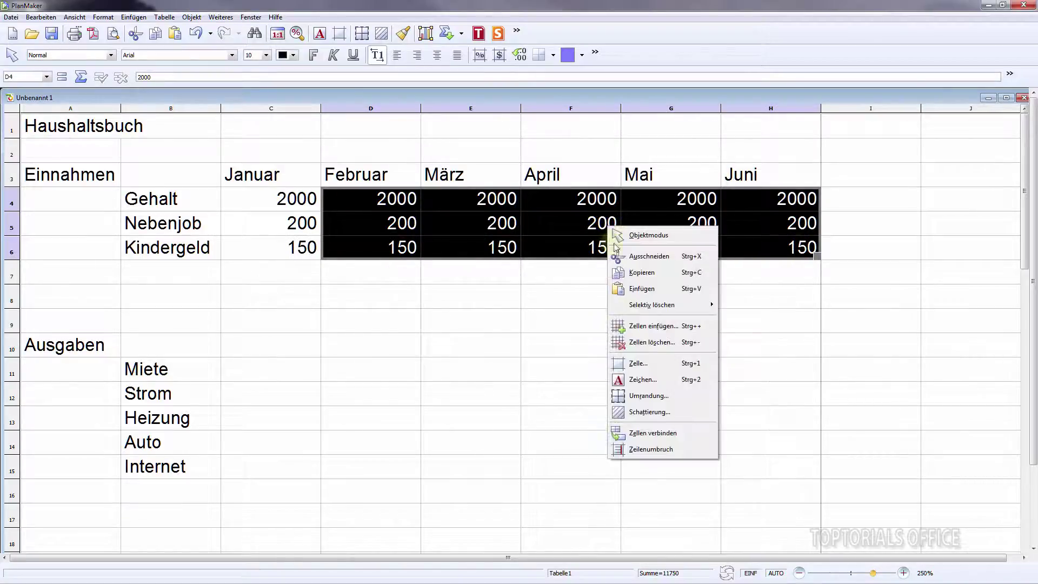
{"action": "left_click", "coordinate": [398, 240]}
{"action": "left_click", "coordinate": [398, 241]}
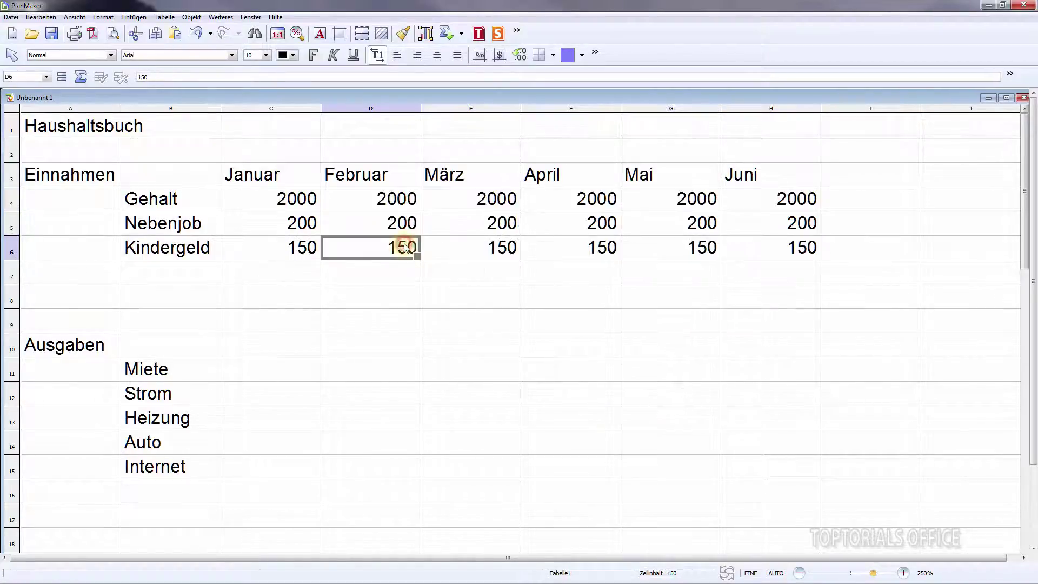
{"action": "left_click", "coordinate": [364, 199]}
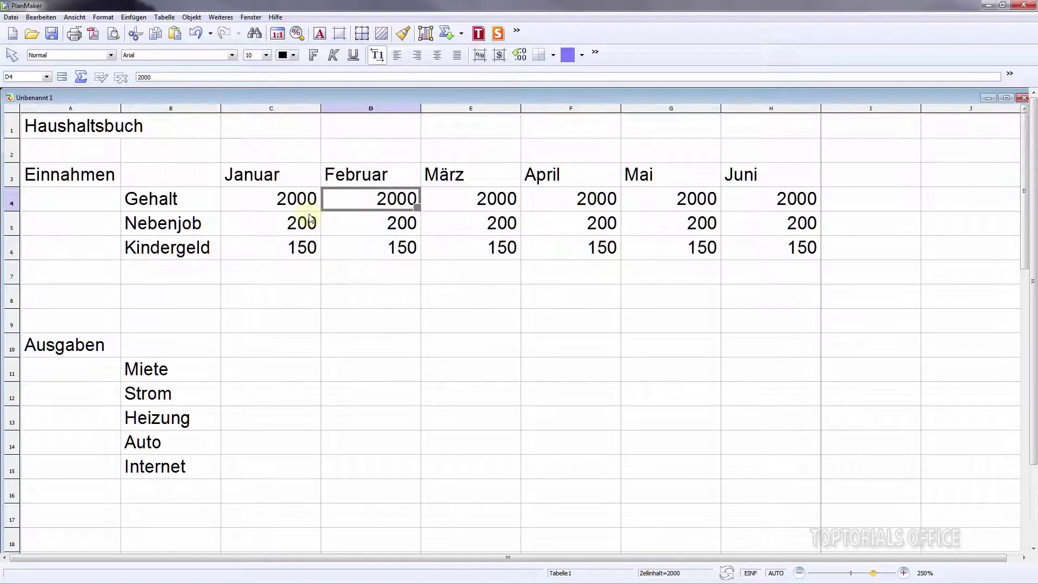
- Set the Februar Nebenjob amount in D5 to 210 and the April Gehalt amount in F4 to 2300
{"action": "left_click", "coordinate": [388, 227]}
{"action": "type", "text": "210"}
{"action": "key", "text": "Return"}
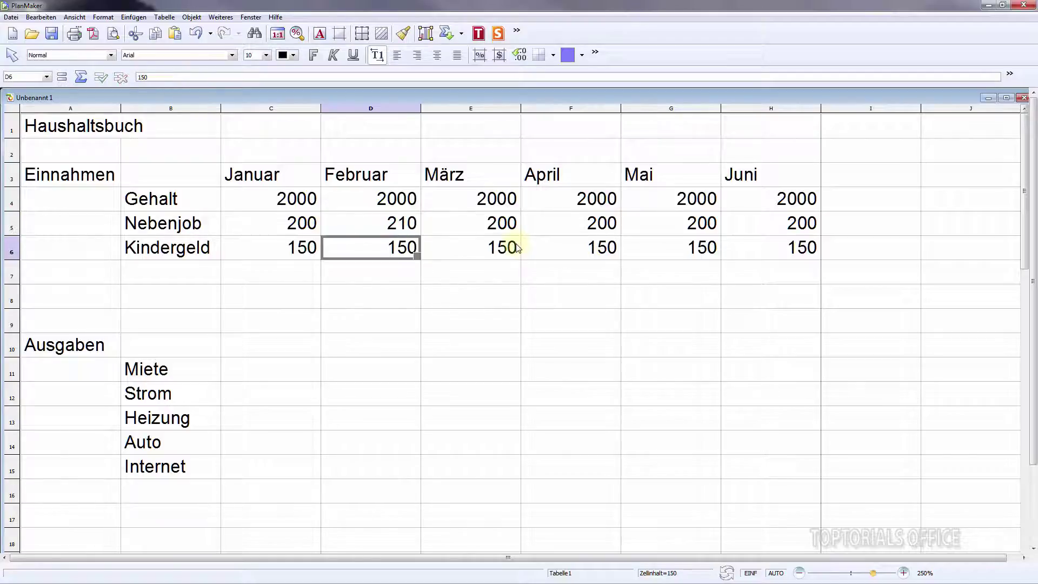
{"action": "key", "text": "Right"}
{"action": "key", "text": "Right"}
{"action": "key", "text": "Up"}
{"action": "key", "text": "Up"}
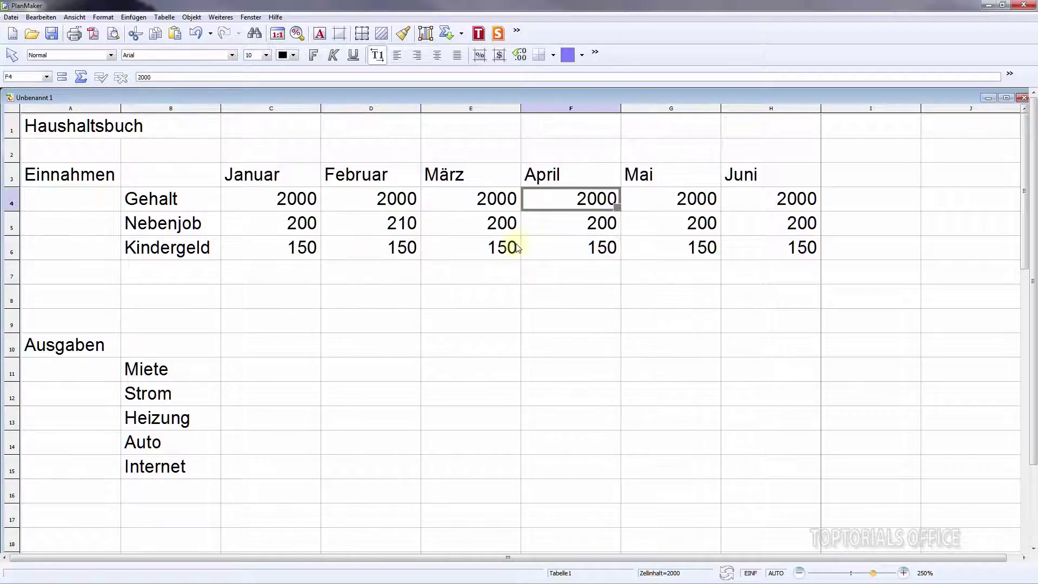
{"action": "type", "text": "2300"}
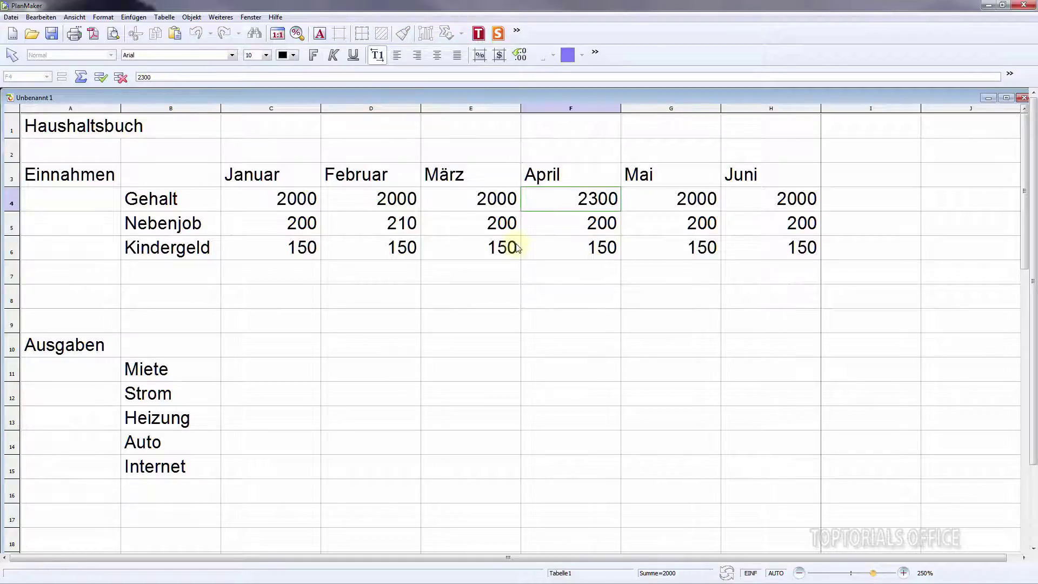
{"action": "key", "text": "Return"}
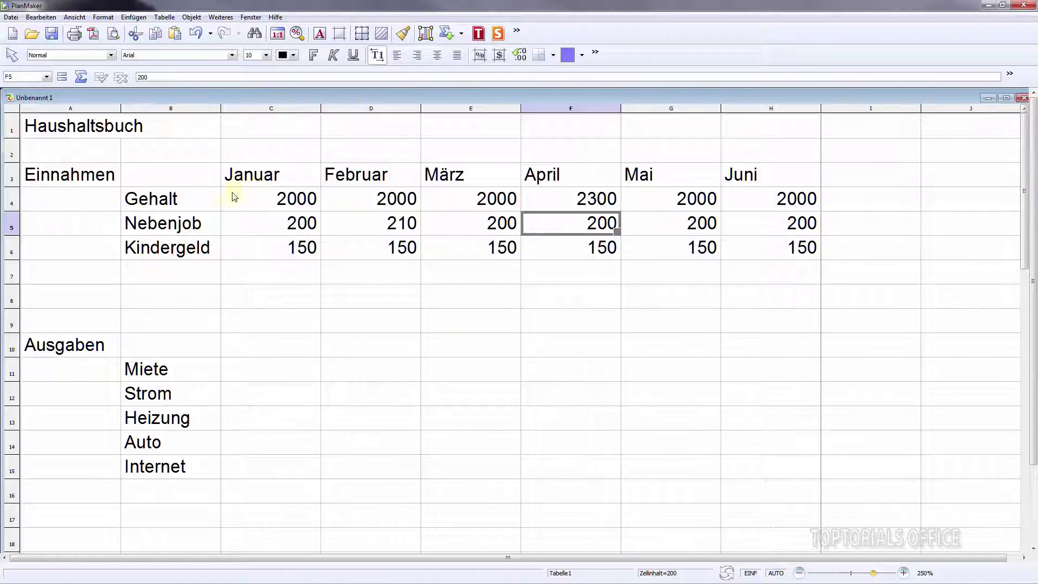
- Label the income total row by entering "Gesamt" in cell B8
{"action": "left_click", "coordinate": [165, 297]}
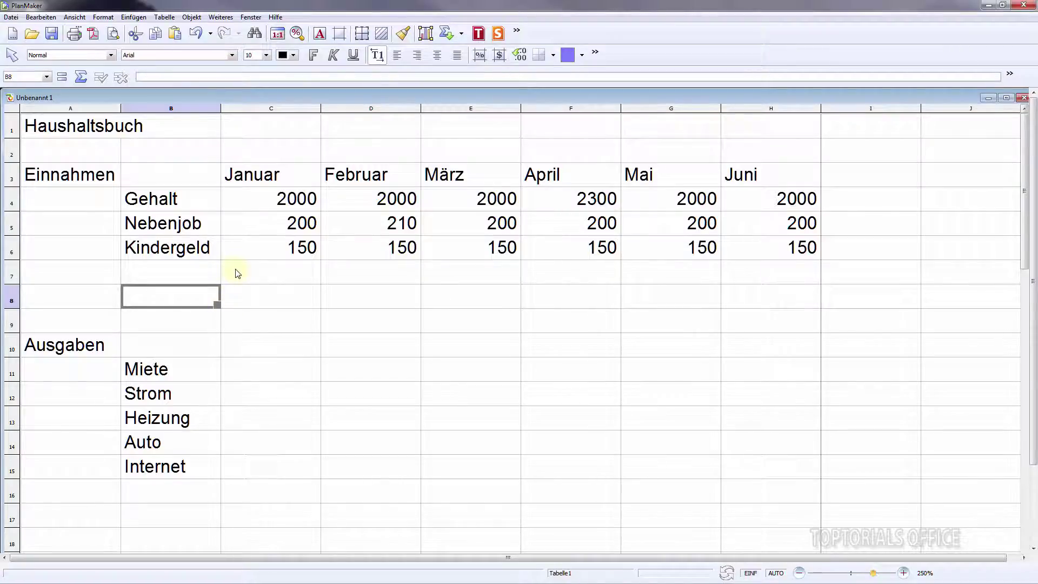
{"action": "type", "text": "Gesamt"}
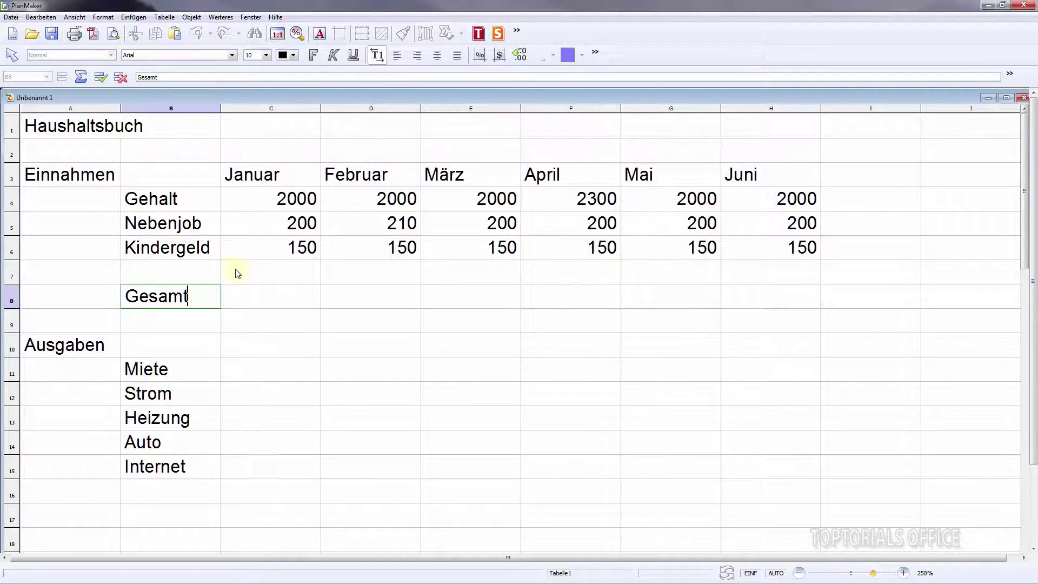
{"action": "key", "text": "Return"}
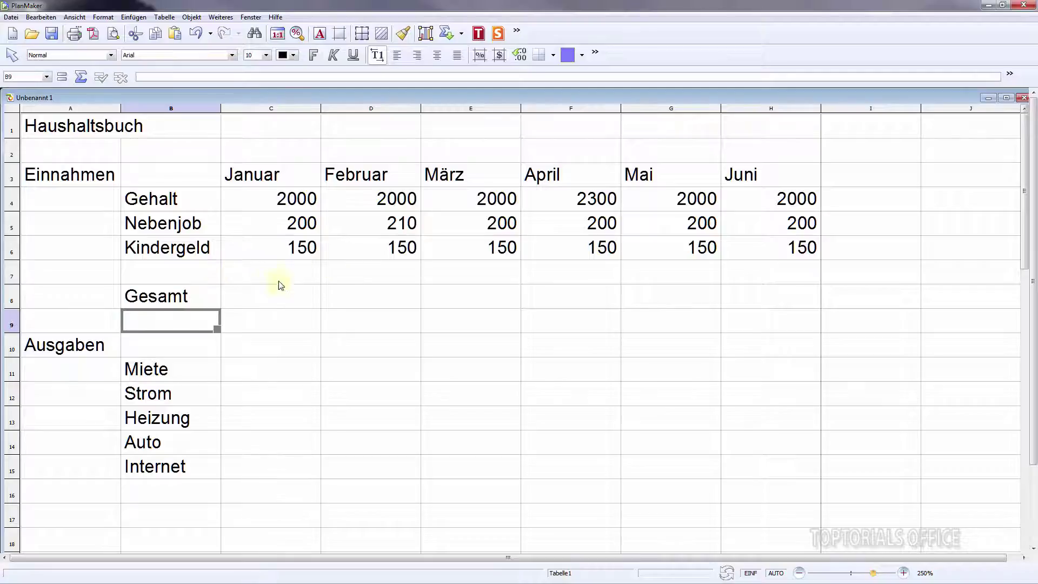
- Total the January income in cell C8 with the formula =summe(C4:C6) and check its referenced range
{"action": "left_click", "coordinate": [262, 295]}
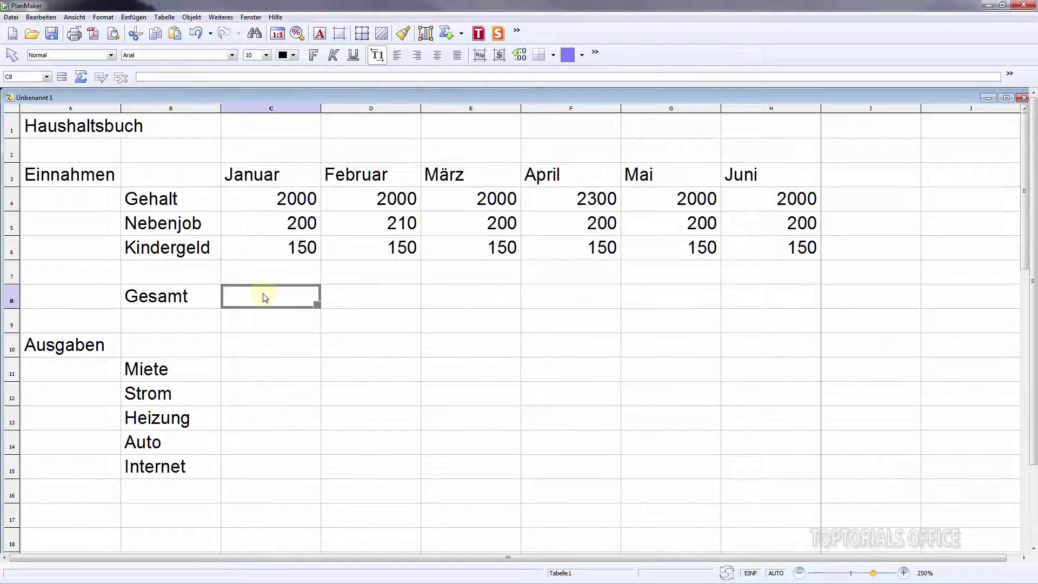
{"action": "type", "text": "="}
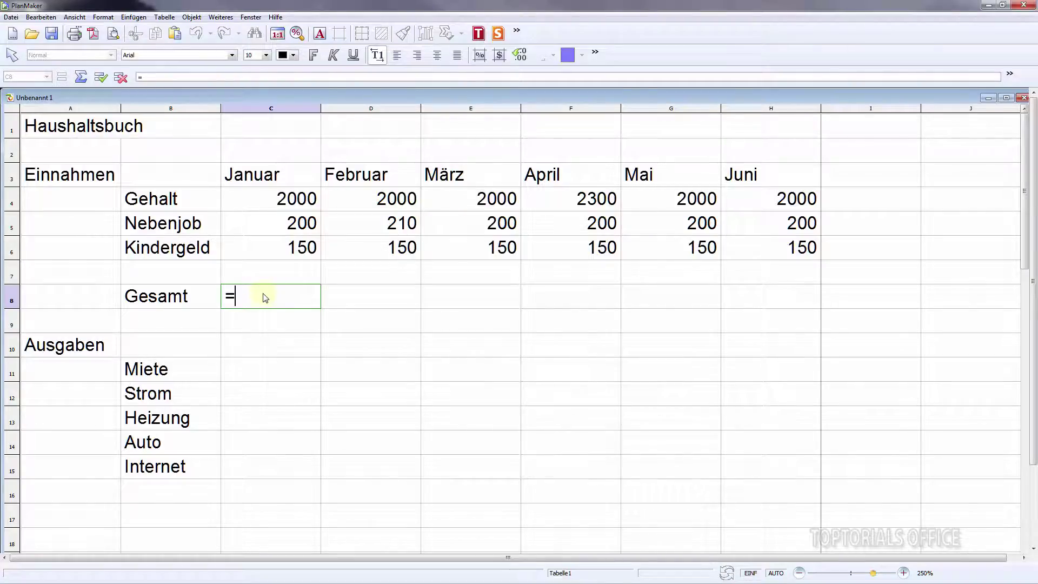
{"action": "type", "text": "summe"}
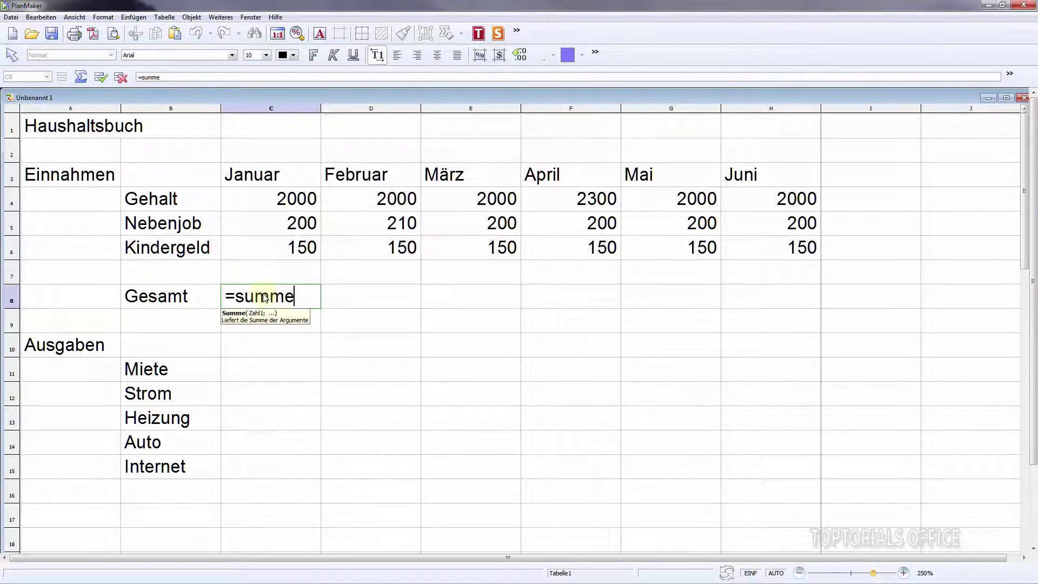
{"action": "type", "text": "("}
{"action": "left_click_drag", "start_coordinate": [300, 197], "coordinate": [300, 248]}
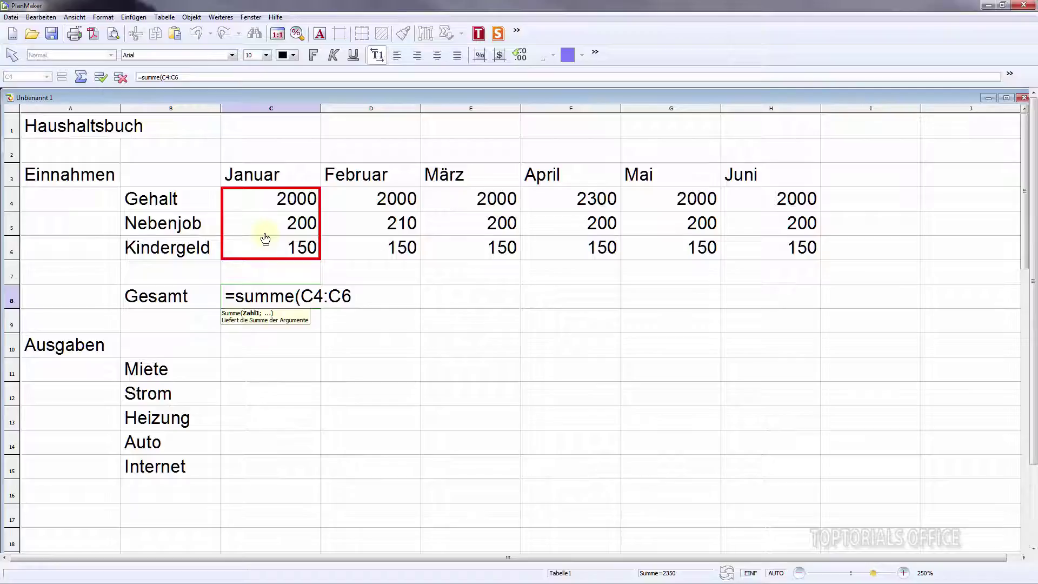
{"action": "type", "text": ")"}
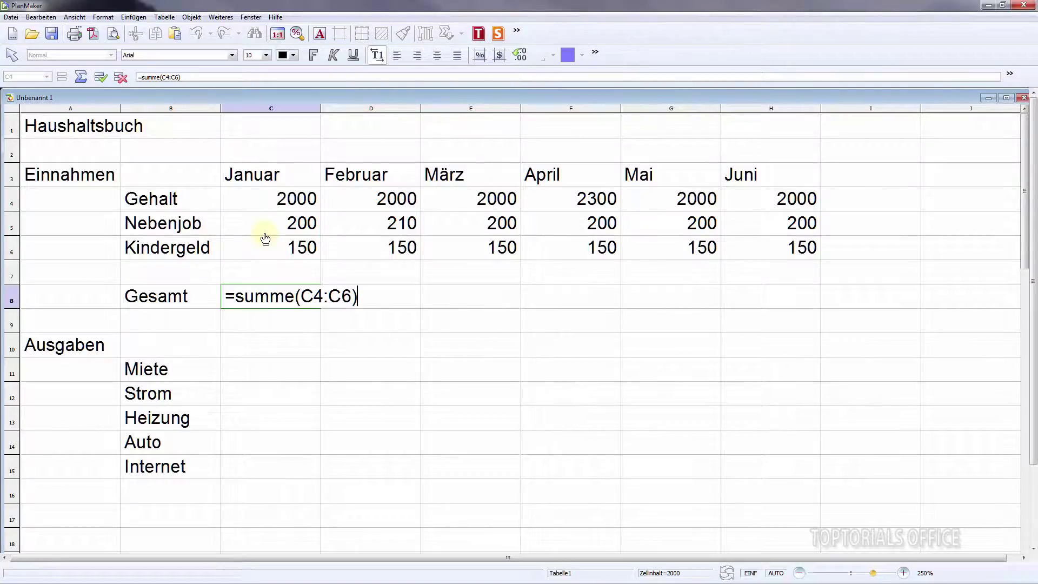
{"action": "key", "text": "Return"}
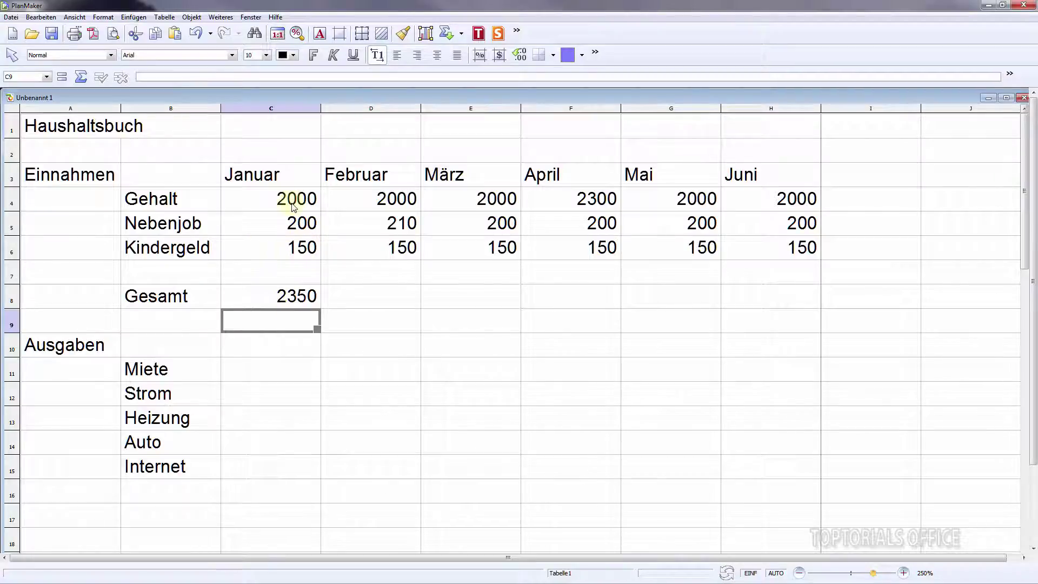
{"action": "double_click", "coordinate": [292, 296]}
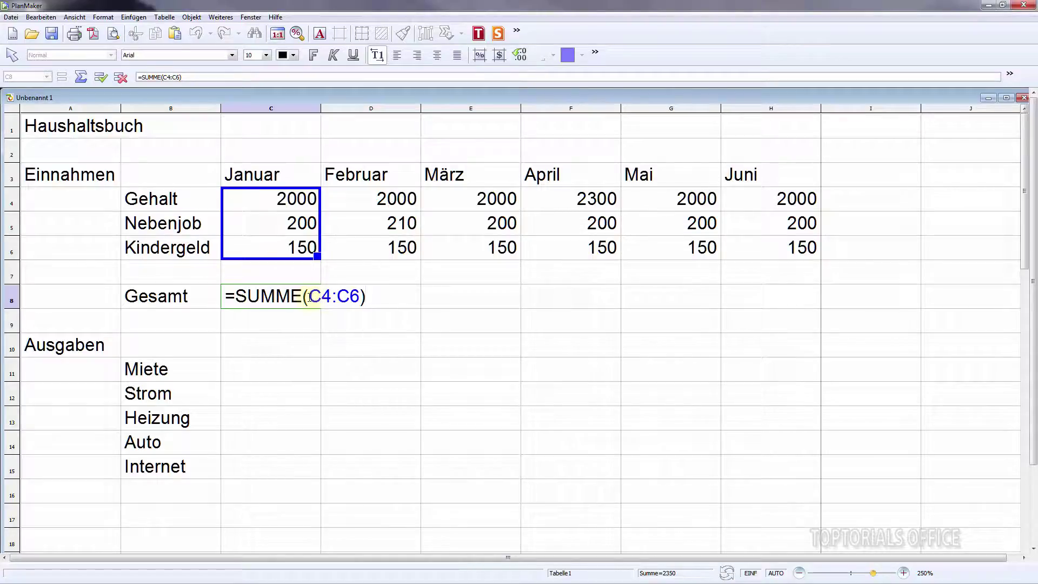
{"action": "key", "text": "Return"}
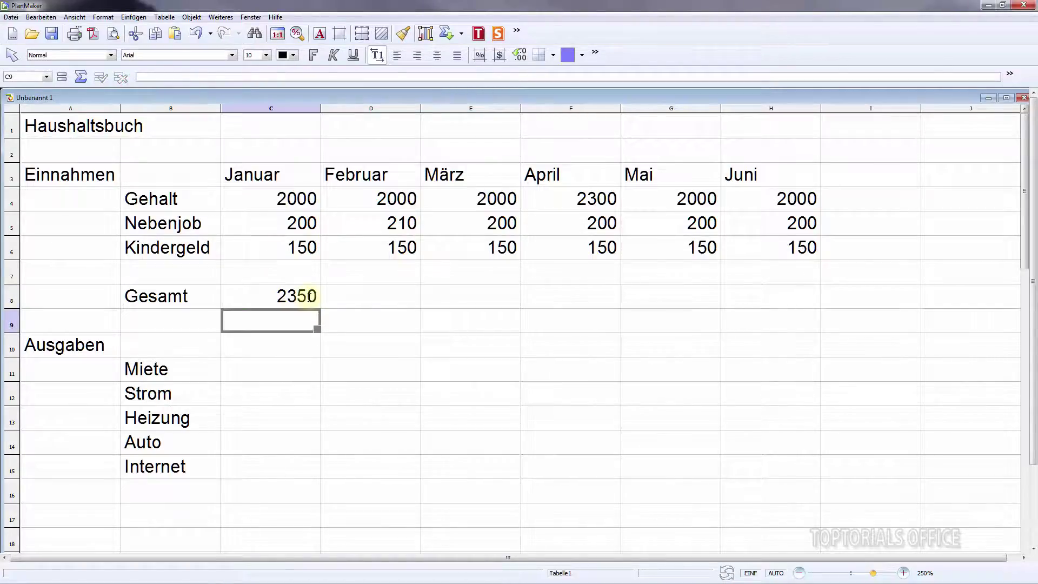
- Fill the Gesamt formula from C8 across to H8 and check the copied formulas for März and Mai
{"action": "left_click", "coordinate": [307, 296]}
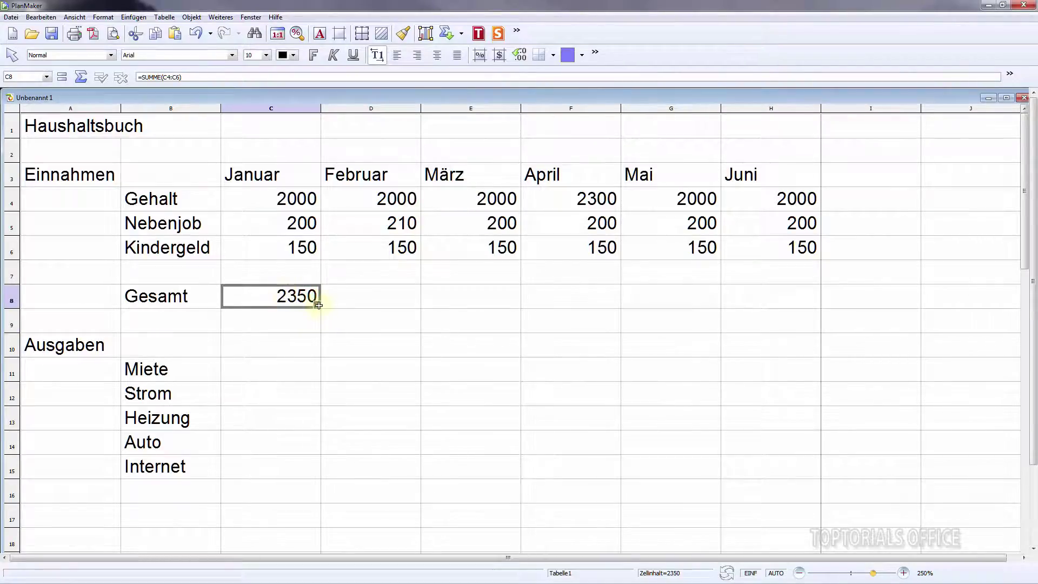
{"action": "left_click_drag", "start_coordinate": [317, 305], "coordinate": [783, 304]}
{"action": "double_click", "coordinate": [496, 297]}
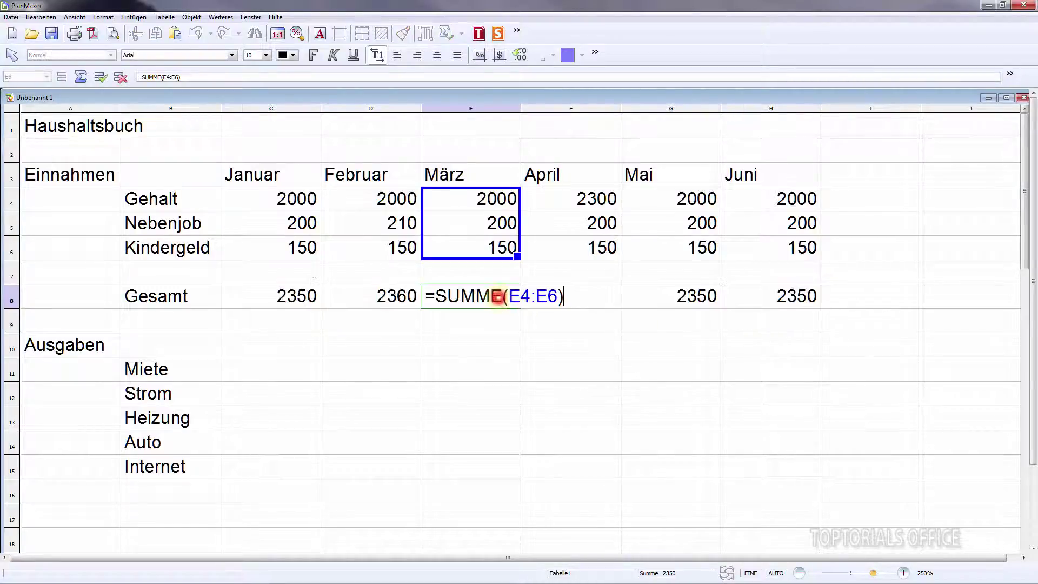
{"action": "double_click", "coordinate": [683, 298]}
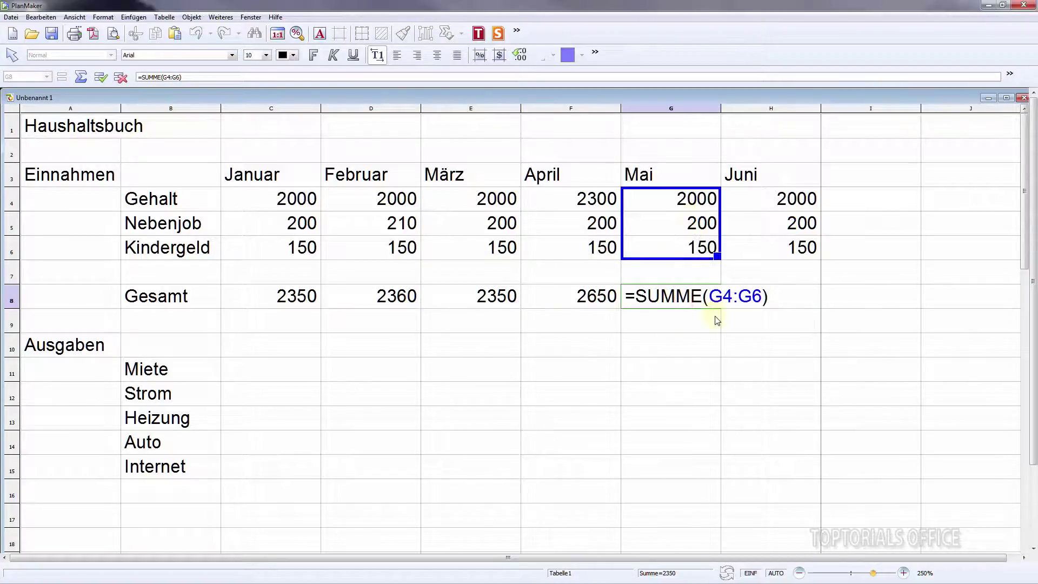
{"action": "key", "text": "Escape"}
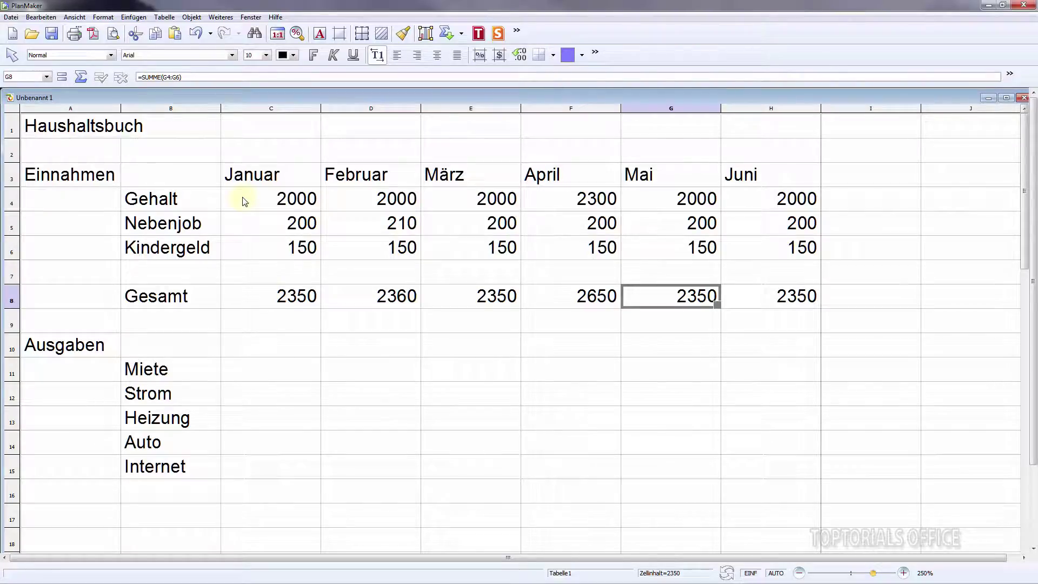
- Format the amount cells from C4 to J18, including the empty expense area, as euro currency
{"action": "left_click_drag", "start_coordinate": [245, 201], "coordinate": [933, 528]}
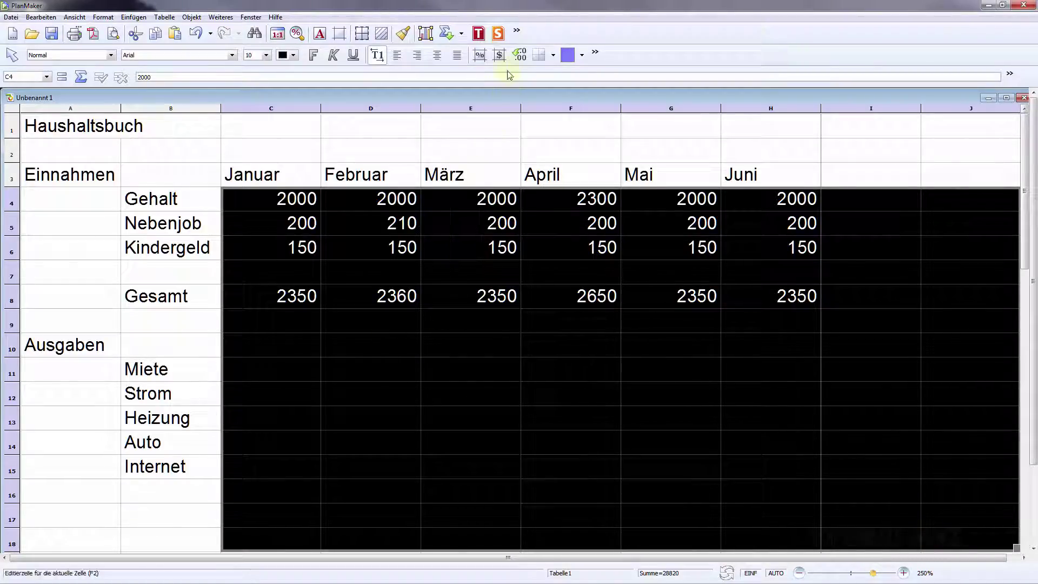
{"action": "left_click", "coordinate": [501, 56]}
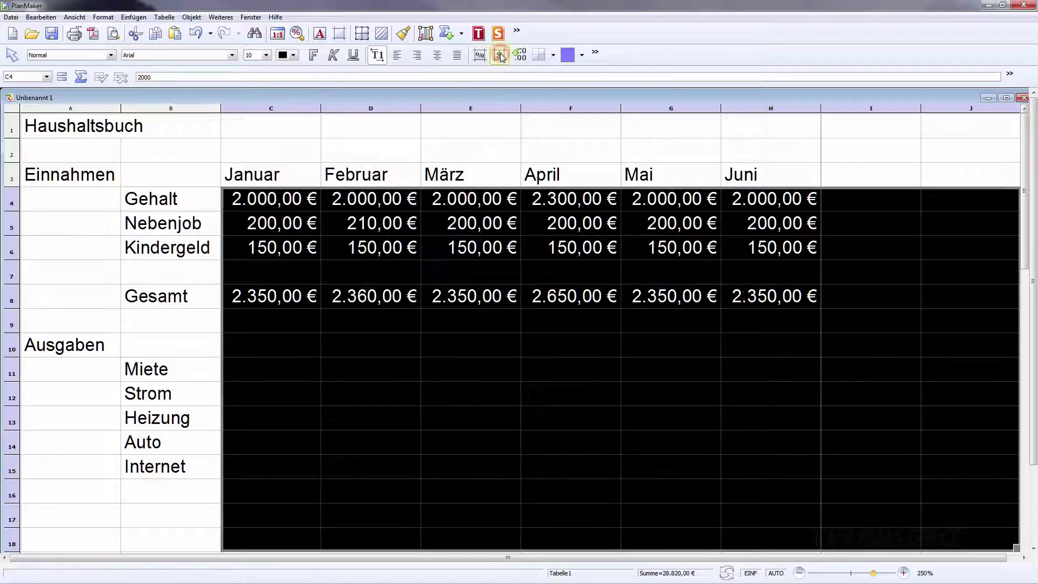
{"action": "left_click", "coordinate": [306, 205]}
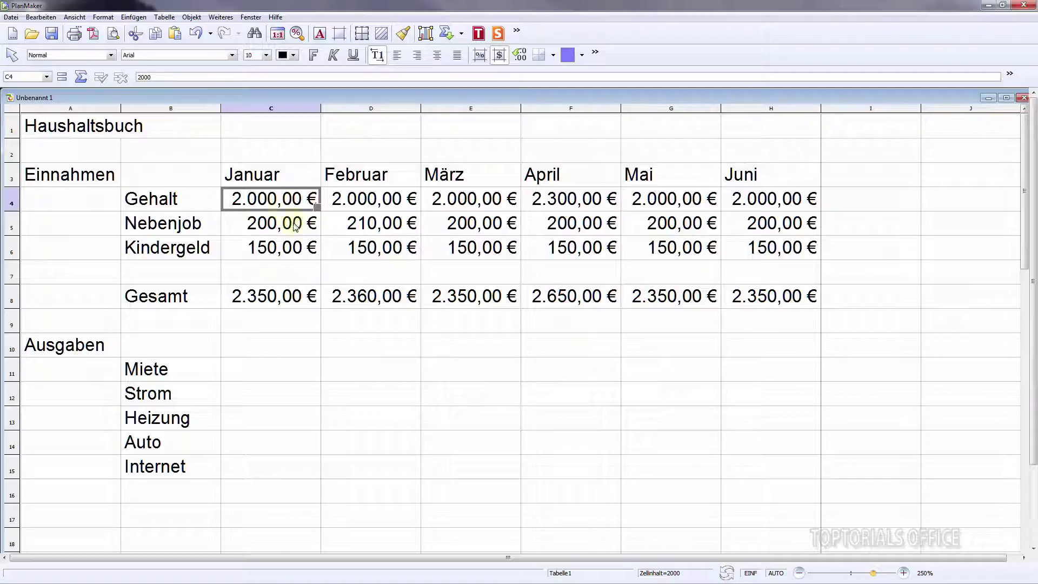
- Enter the January expenses in C11 to C15: Miete 500, Strom 50, Heizung 30, Auto 120 and Internet 40
{"action": "left_click", "coordinate": [251, 378]}
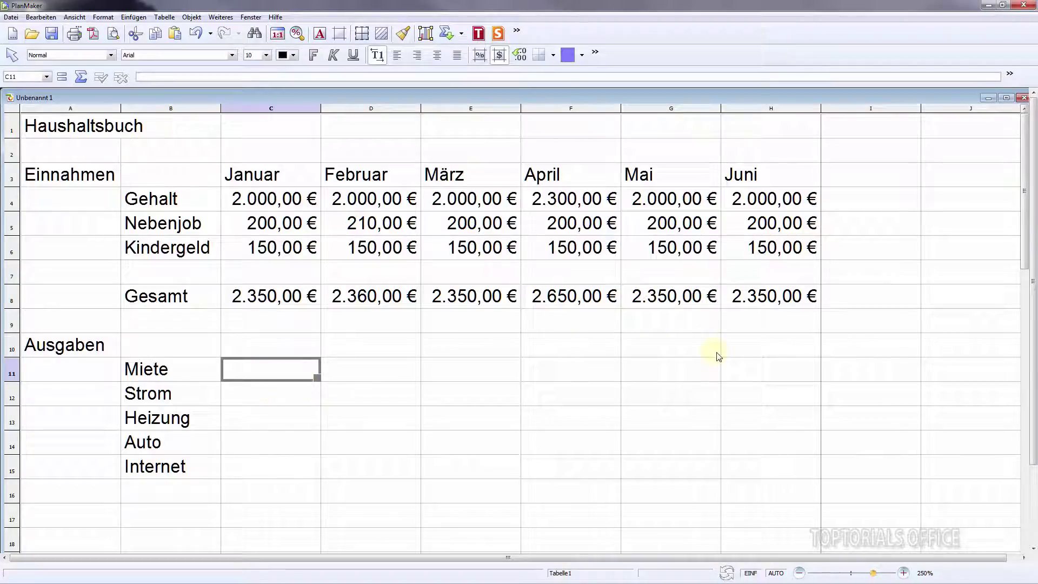
{"action": "type", "text": "500"}
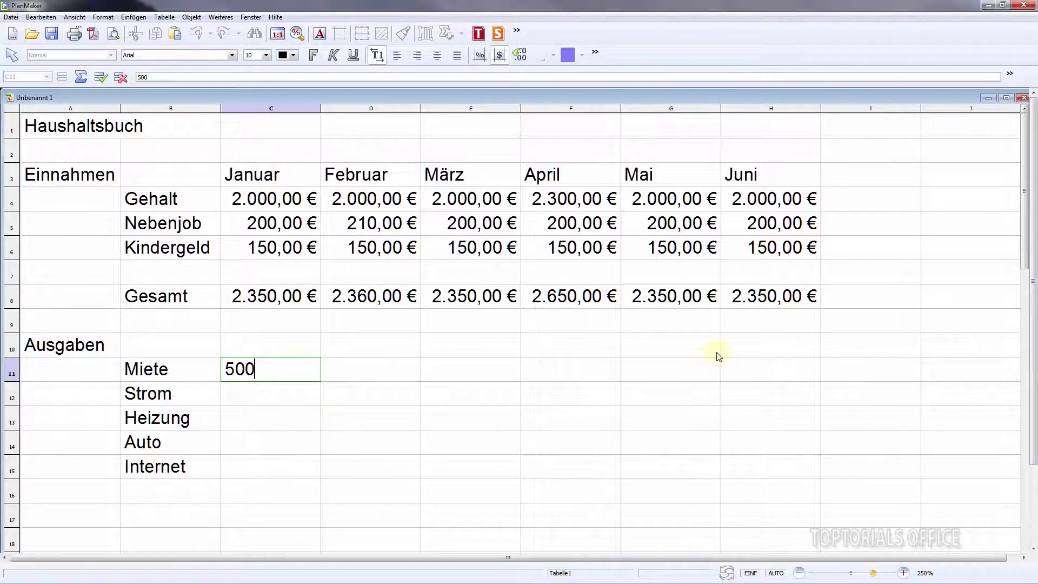
{"action": "key", "text": "Return"}
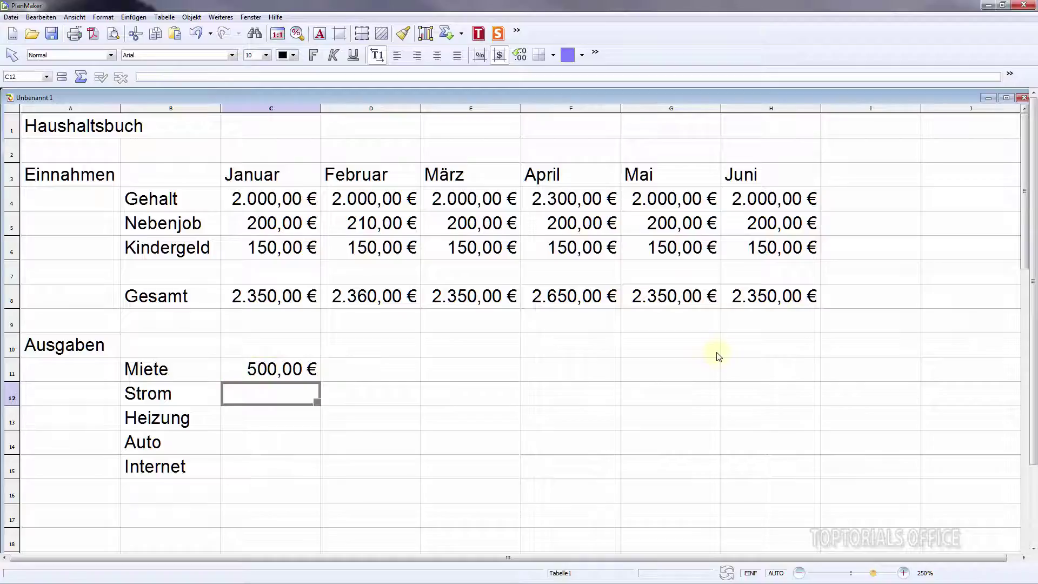
{"action": "type", "text": "50,00 €"}
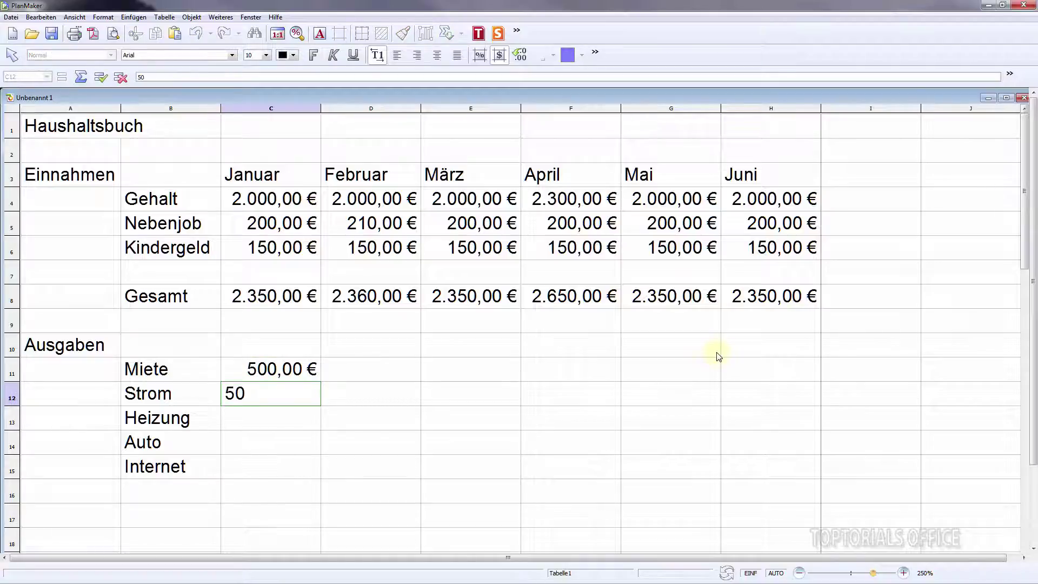
{"action": "key", "text": "Return"}
{"action": "type", "text": "30"}
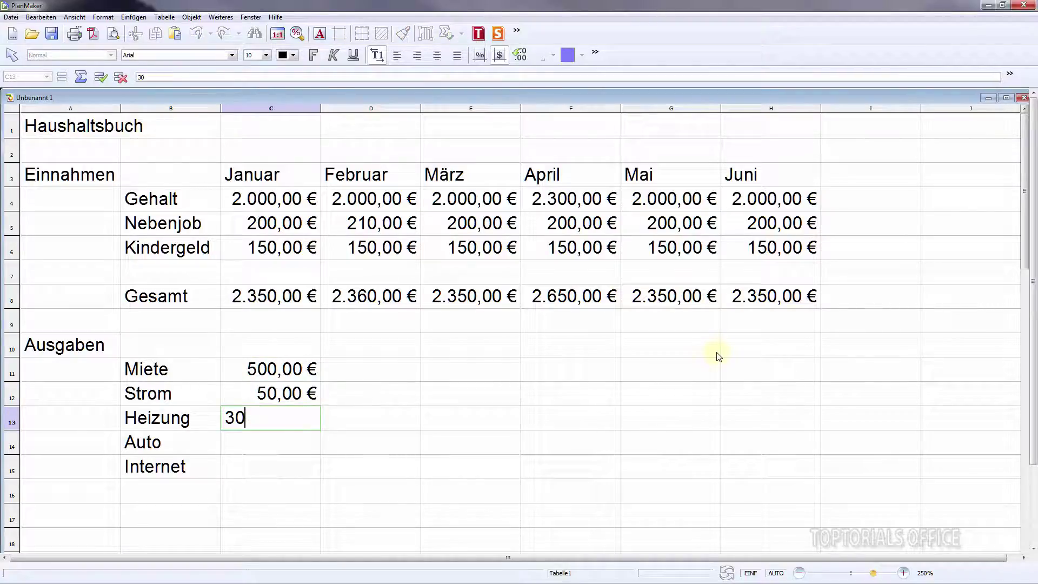
{"action": "key", "text": "Return"}
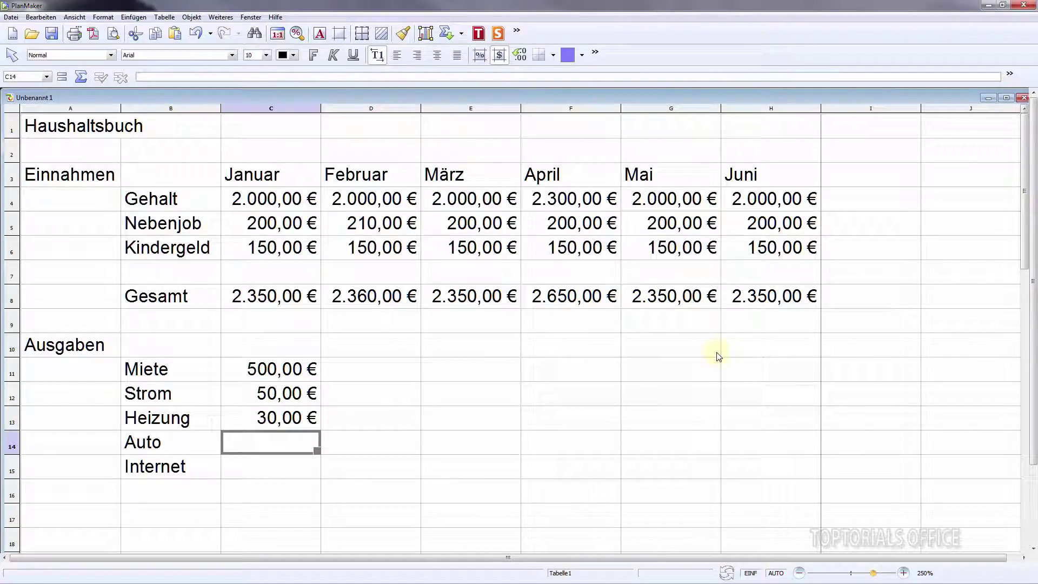
{"action": "type", "text": "120"}
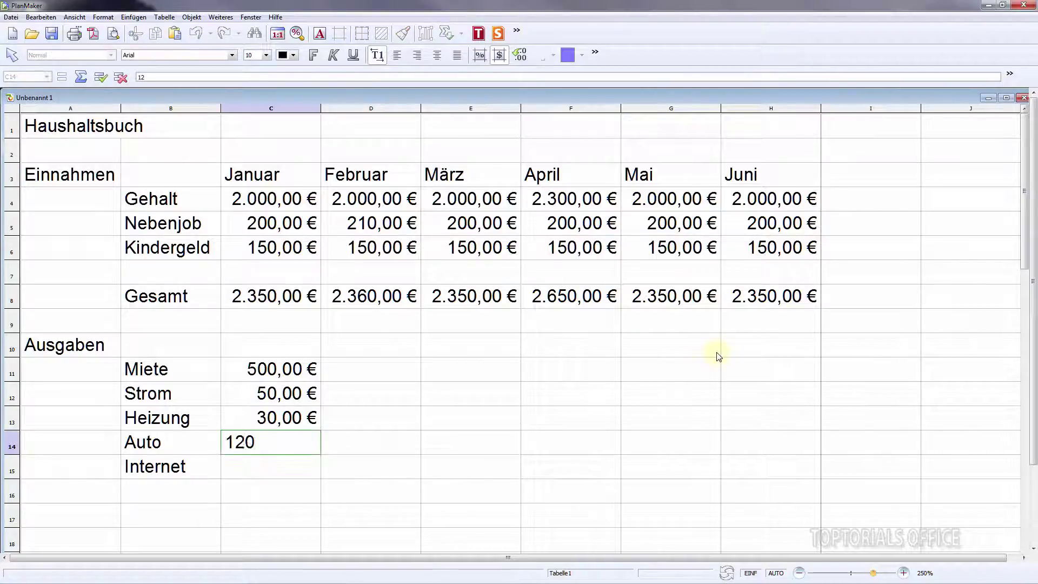
{"action": "key", "text": "Return"}
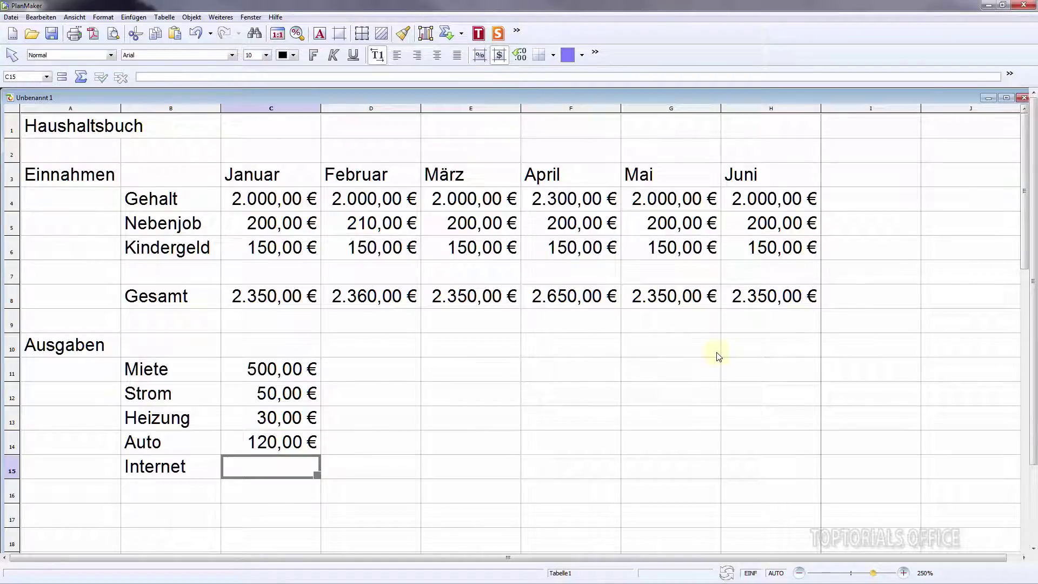
{"action": "type", "text": "40"}
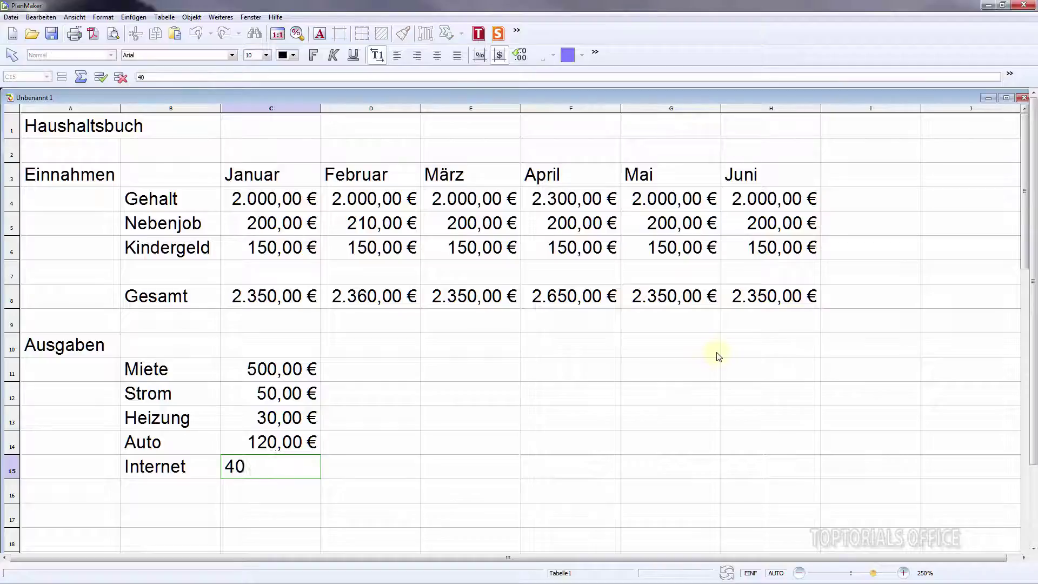
{"action": "key", "text": "Return"}
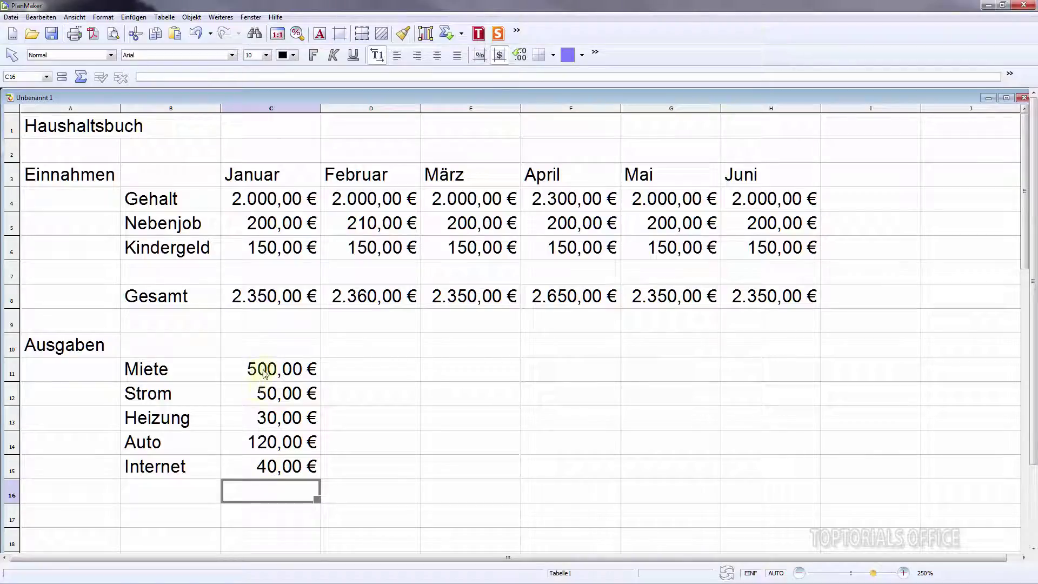
- Copy the January expenses from C11 to C15 into the February to June cells D11 to H15
{"action": "left_click_drag", "start_coordinate": [264, 371], "coordinate": [272, 466]}
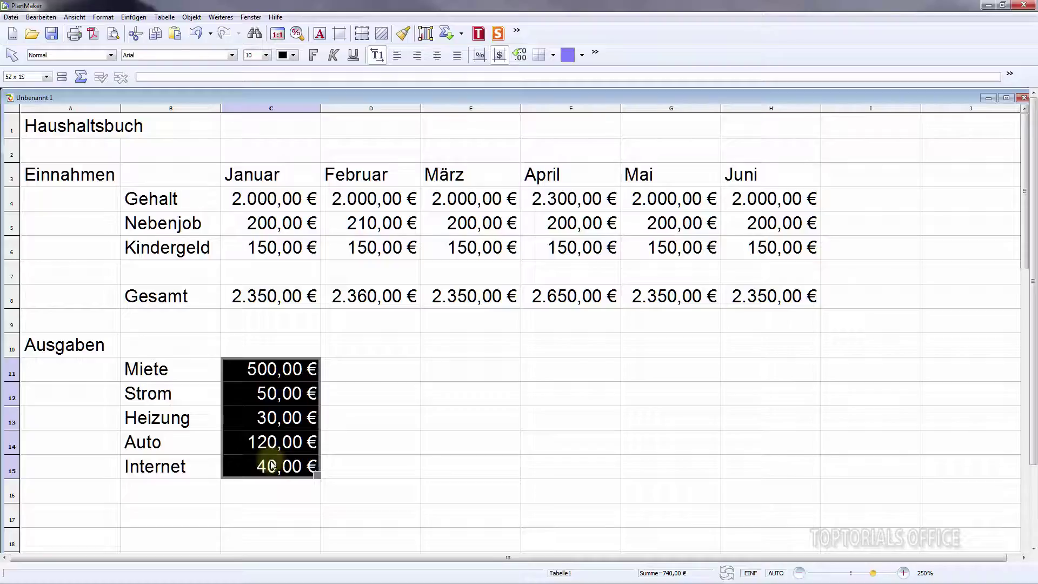
{"action": "right_click", "coordinate": [280, 403]}
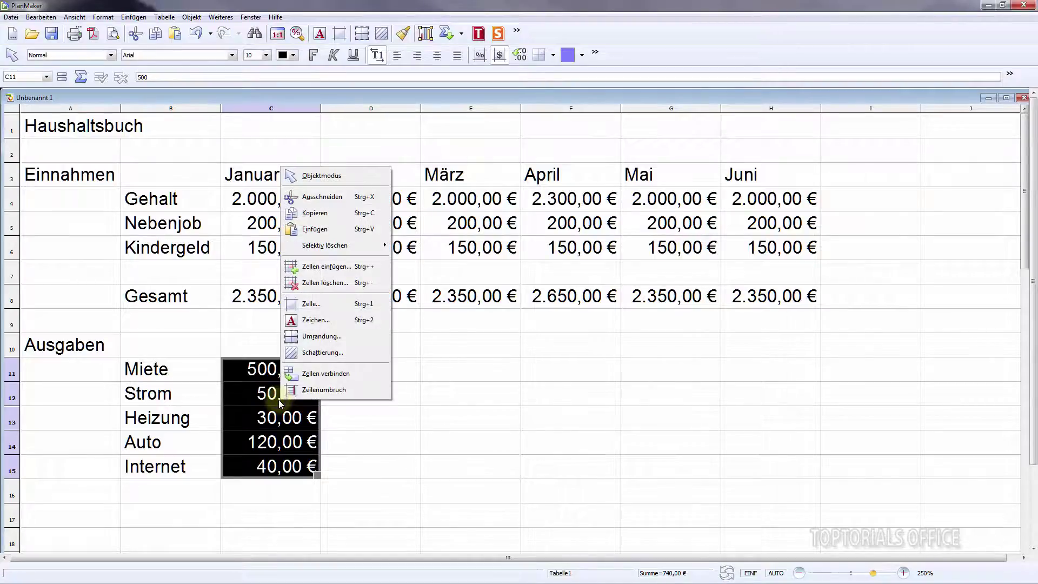
{"action": "left_click", "coordinate": [315, 213]}
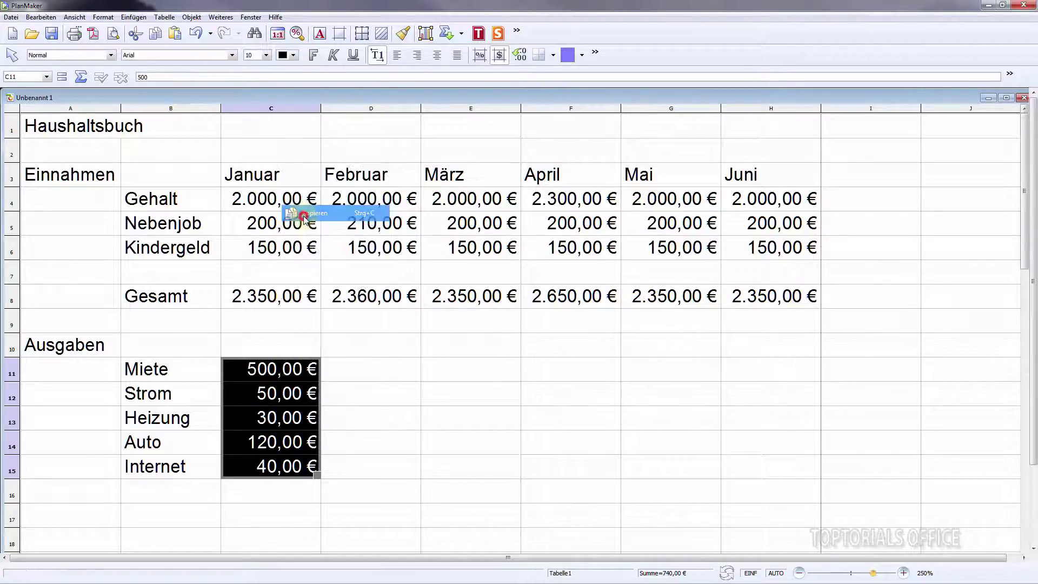
{"action": "left_click_drag", "start_coordinate": [400, 376], "coordinate": [741, 471]}
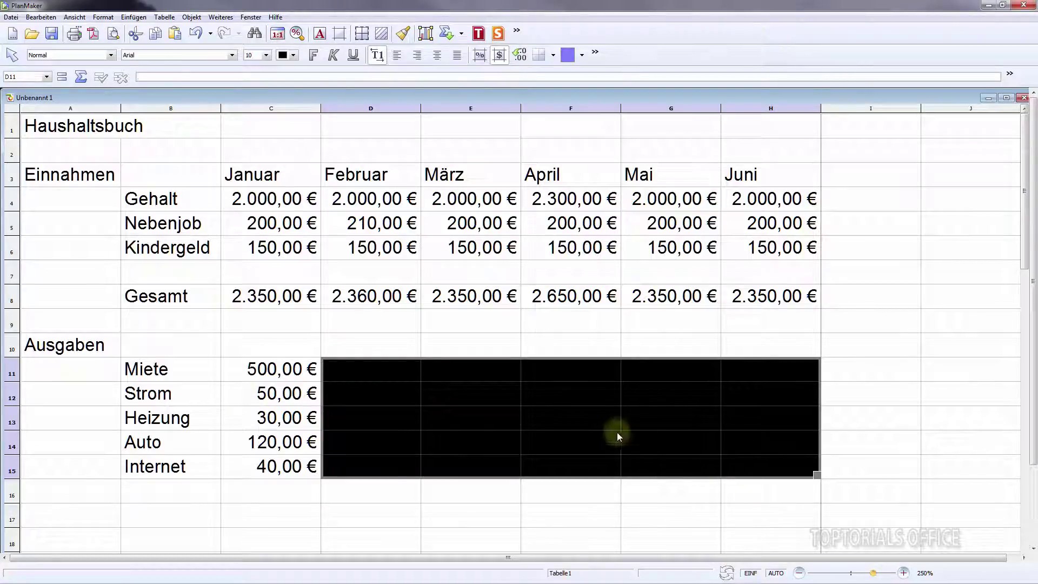
{"action": "right_click", "coordinate": [585, 413]}
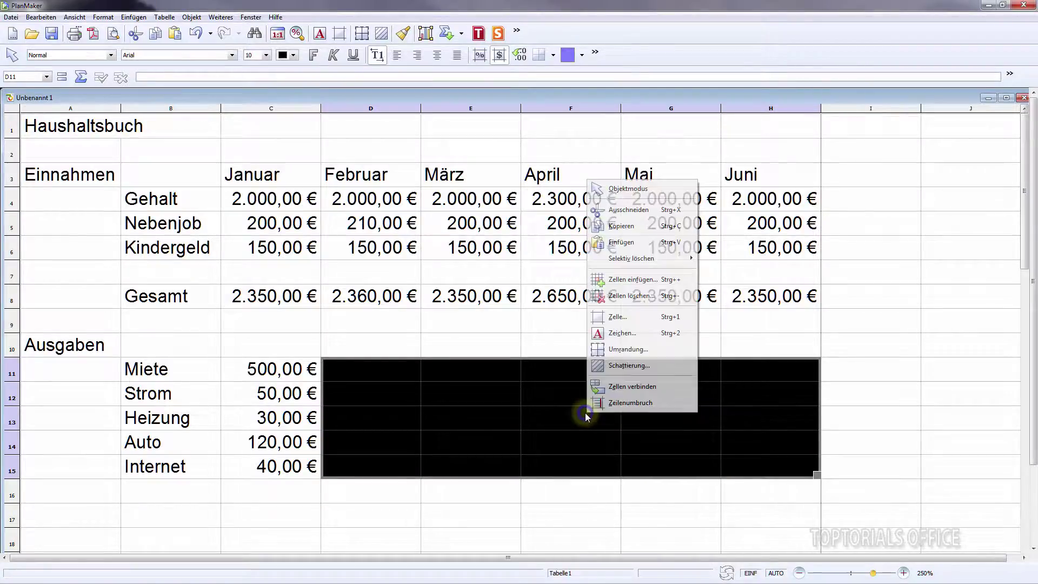
{"action": "left_click", "coordinate": [635, 249]}
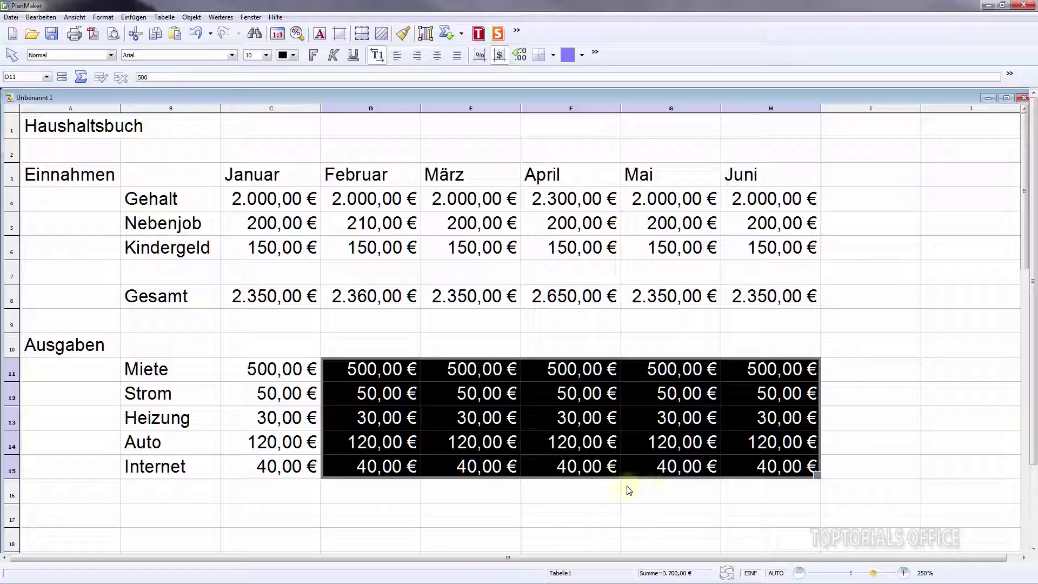
- Label the expense total row by entering "Gesamt" in cell B17
{"action": "left_click", "coordinate": [143, 510]}
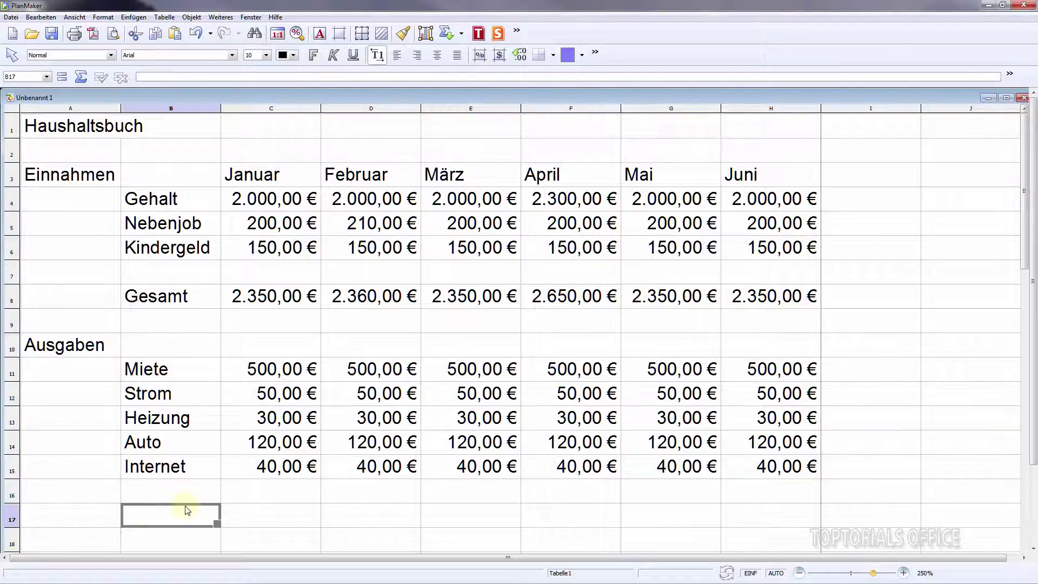
{"action": "type", "text": "Gesamt"}
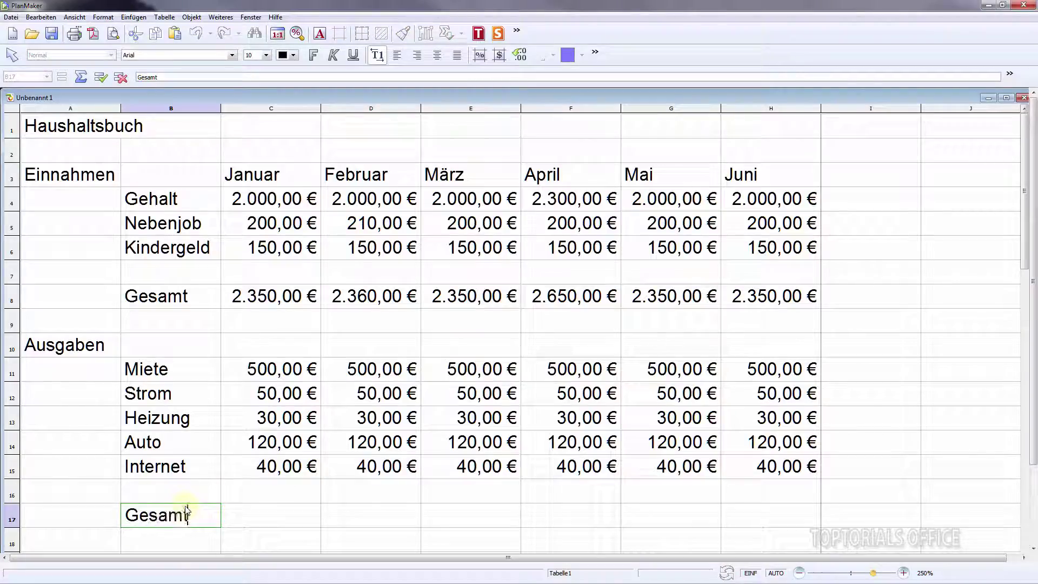
{"action": "key", "text": "Tab"}
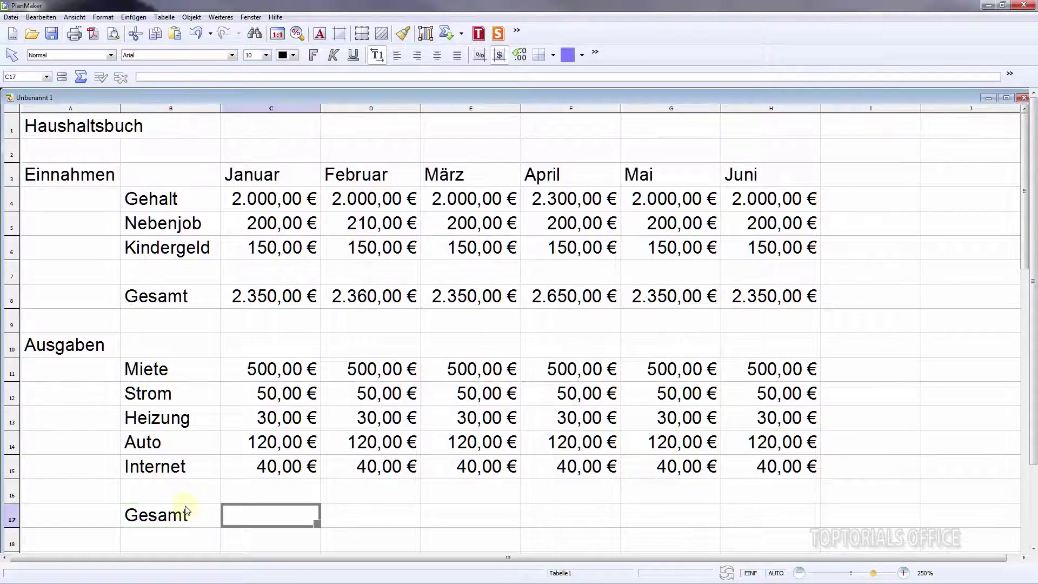
- Total the January expenses in cell C17 with the formula =summe(C11:C15)
{"action": "type", "text": "="}
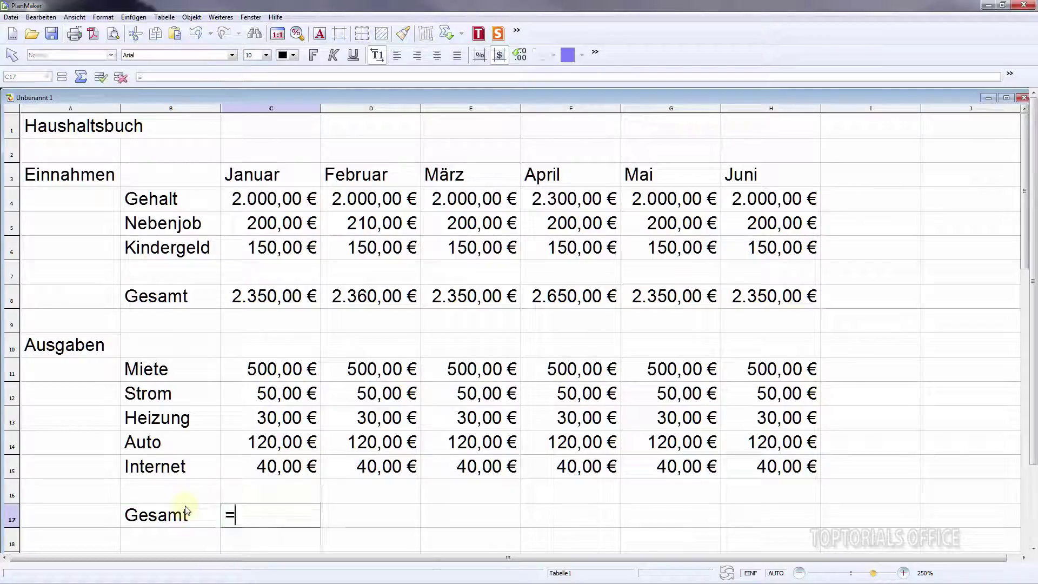
{"action": "type", "text": "su"}
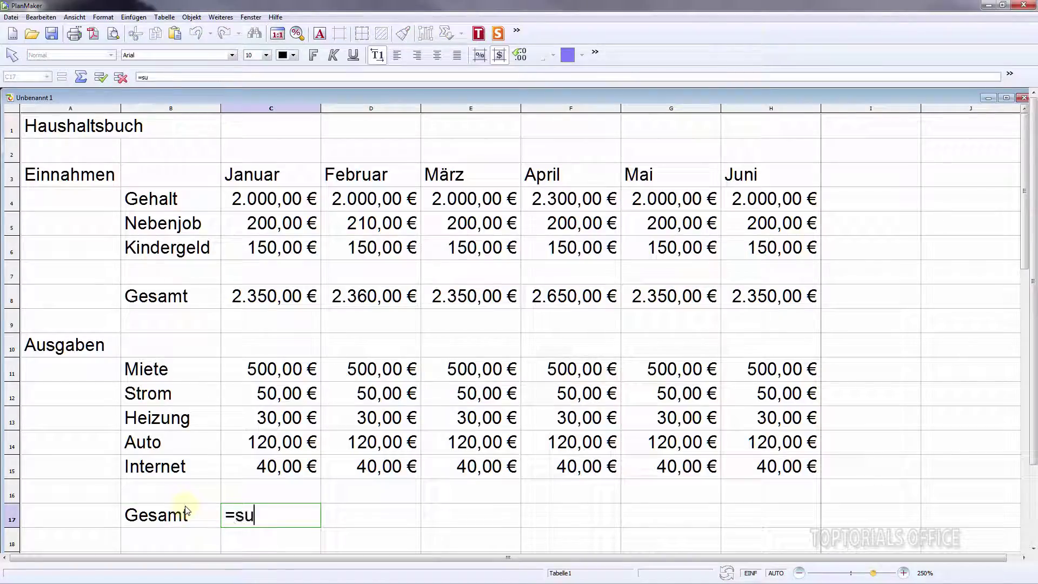
{"action": "type", "text": "mme("}
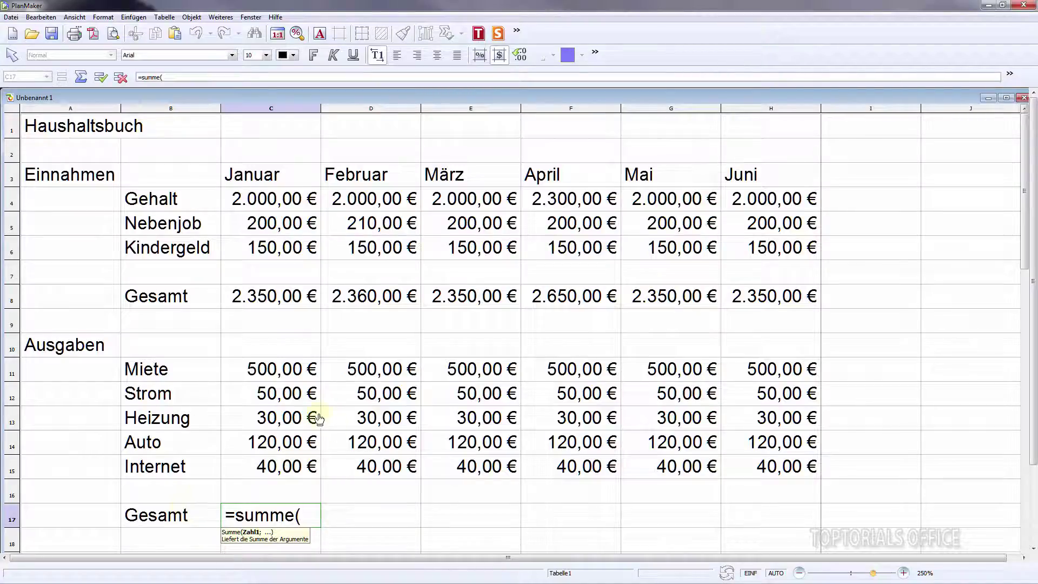
{"action": "left_click_drag", "start_coordinate": [284, 372], "coordinate": [280, 470]}
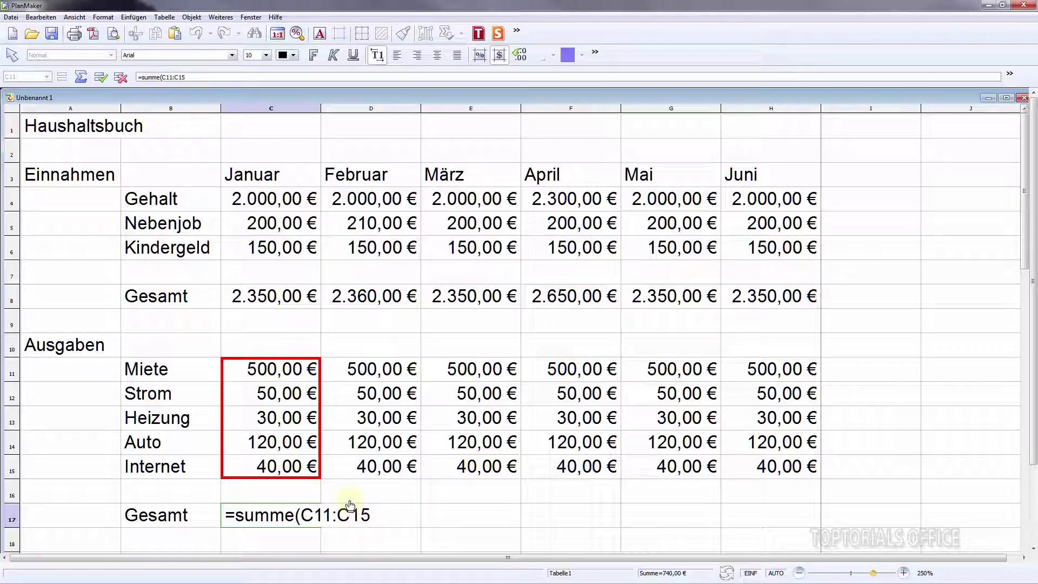
{"action": "type", "text": ")"}
{"action": "key", "text": "Return"}
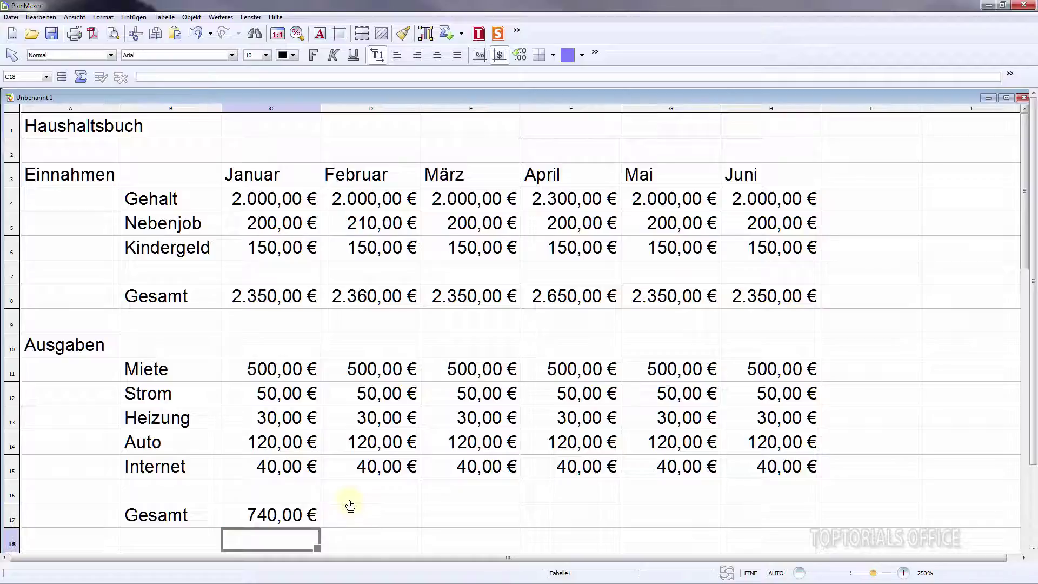
- Check the range referenced by the expense total in C17 and fill its formula across to H17
{"action": "left_click", "coordinate": [273, 516]}
{"action": "double_click", "coordinate": [273, 517]}
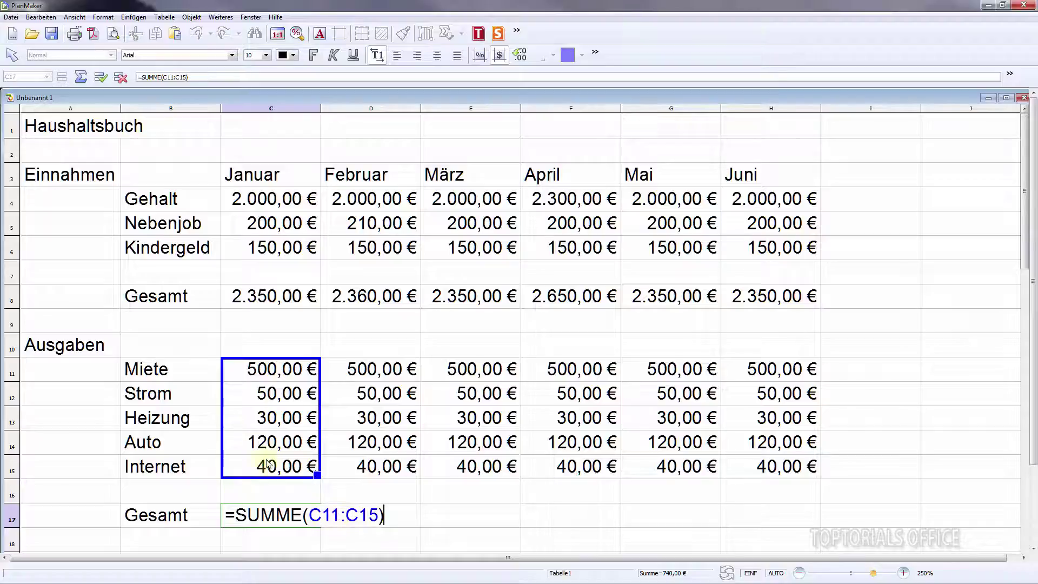
{"action": "key", "text": "Return"}
{"action": "left_click_drag", "start_coordinate": [318, 525], "coordinate": [784, 533]}
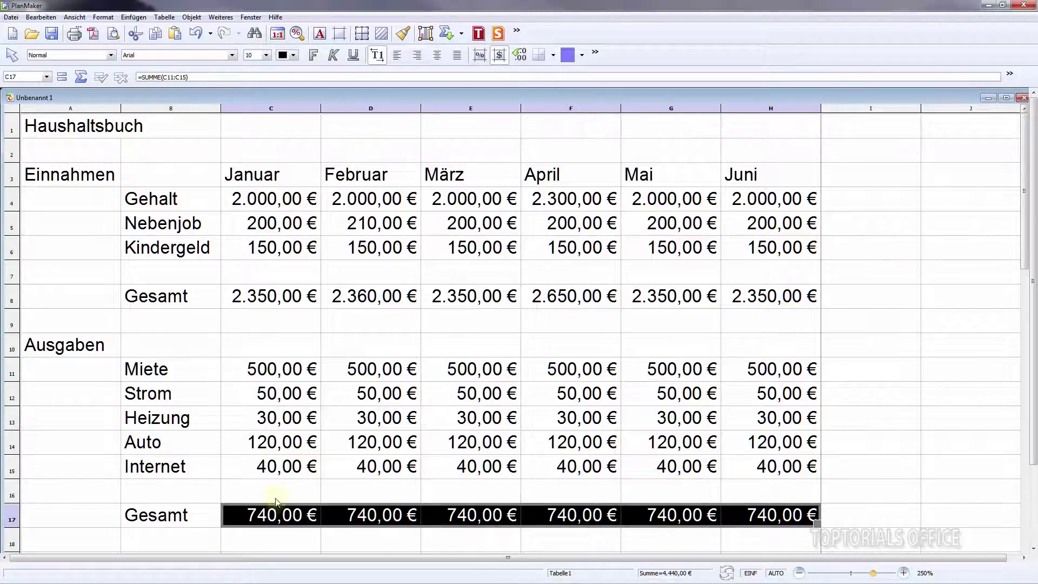
- Change the Auto expenses to 300 for Februar, 40 for April and 70 for Juni
{"action": "left_click", "coordinate": [369, 439]}
{"action": "type", "text": "300"}
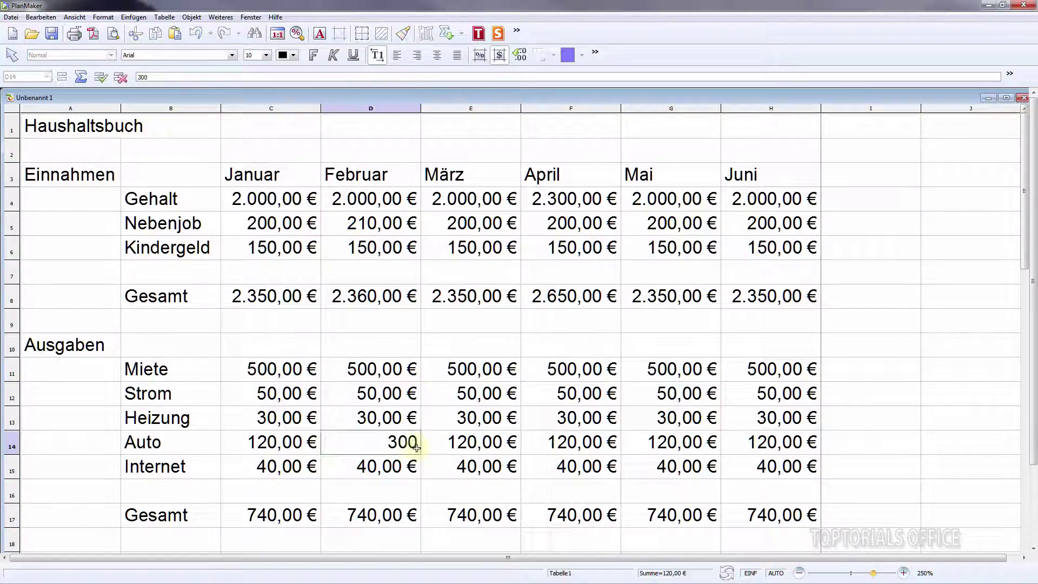
{"action": "key", "text": "Return"}
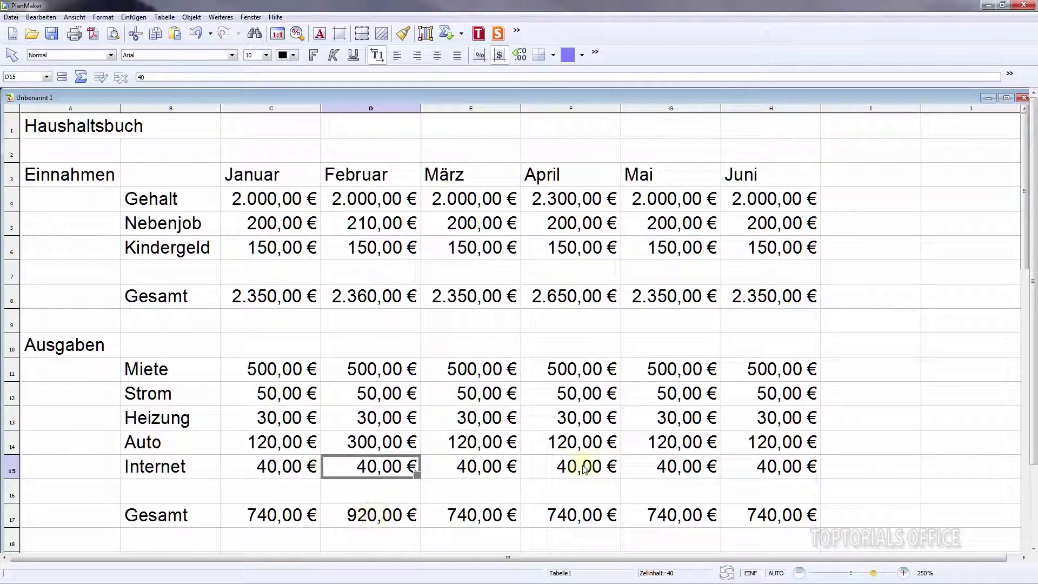
{"action": "left_click", "coordinate": [589, 444]}
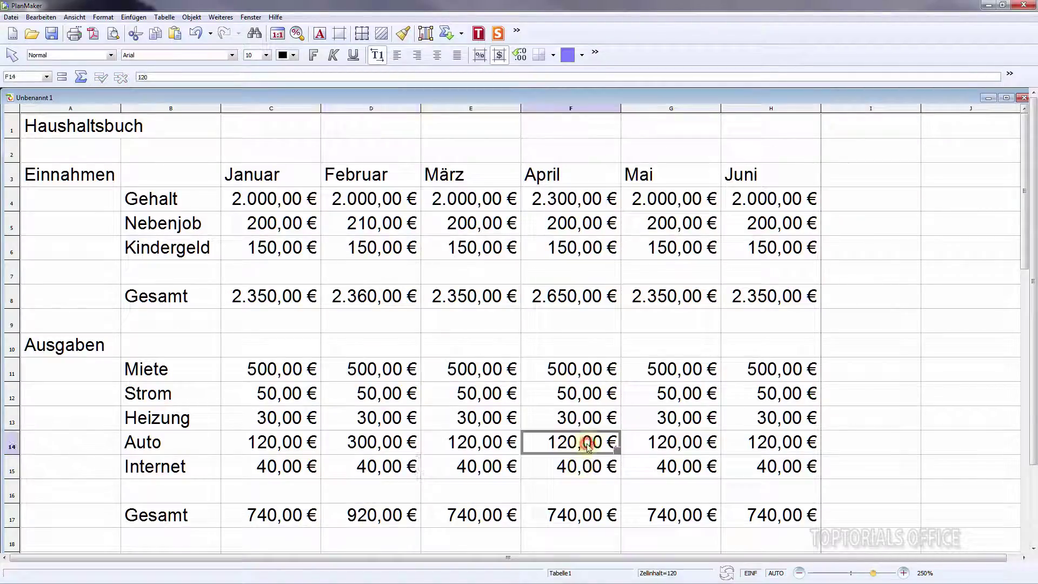
{"action": "type", "text": "40"}
{"action": "key", "text": "Return"}
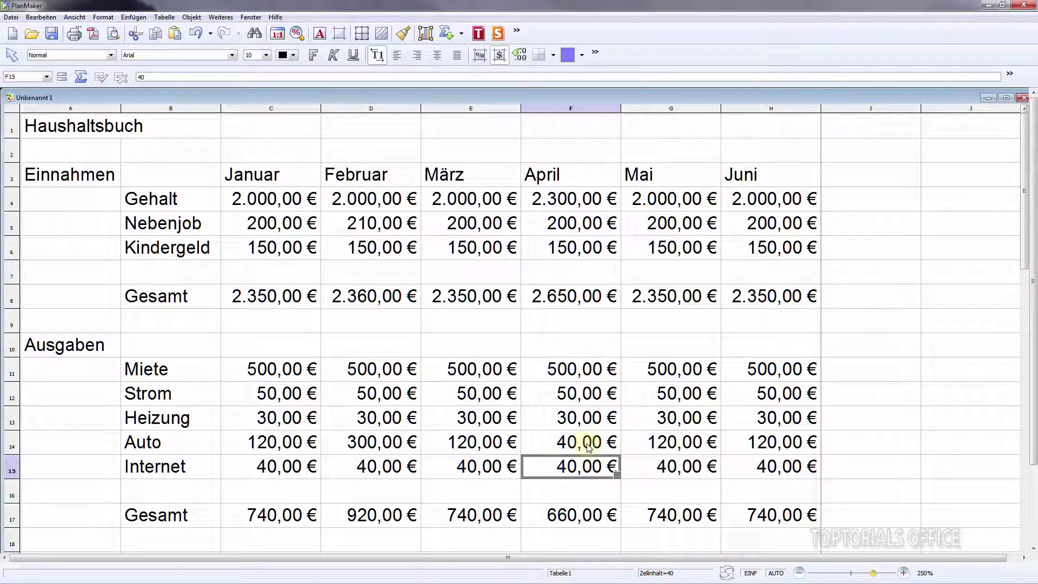
{"action": "key", "text": "Up"}
{"action": "key", "text": "Right"}
{"action": "key", "text": "Right"}
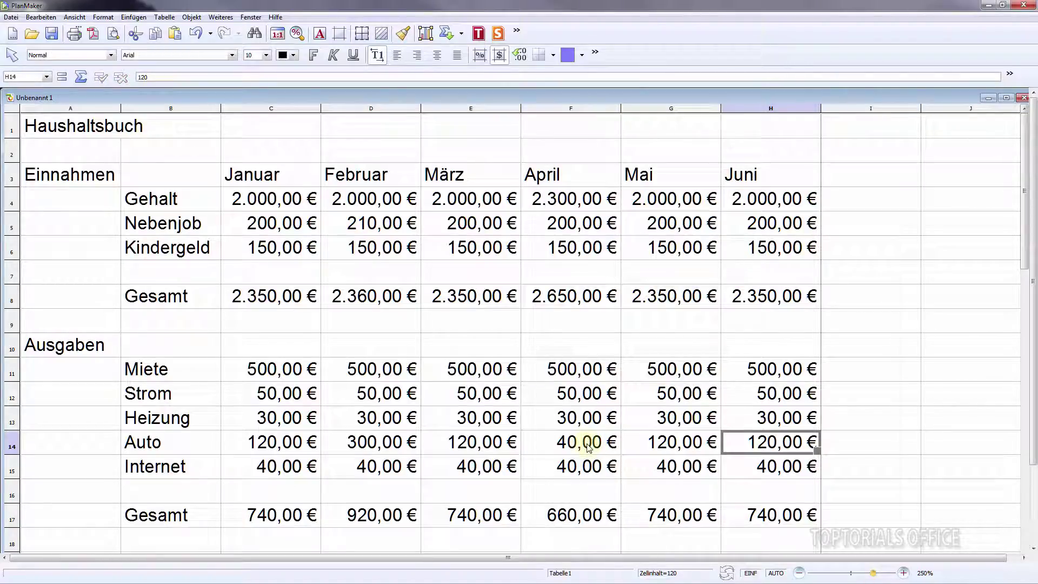
{"action": "type", "text": "70"}
{"action": "key", "text": "Return"}
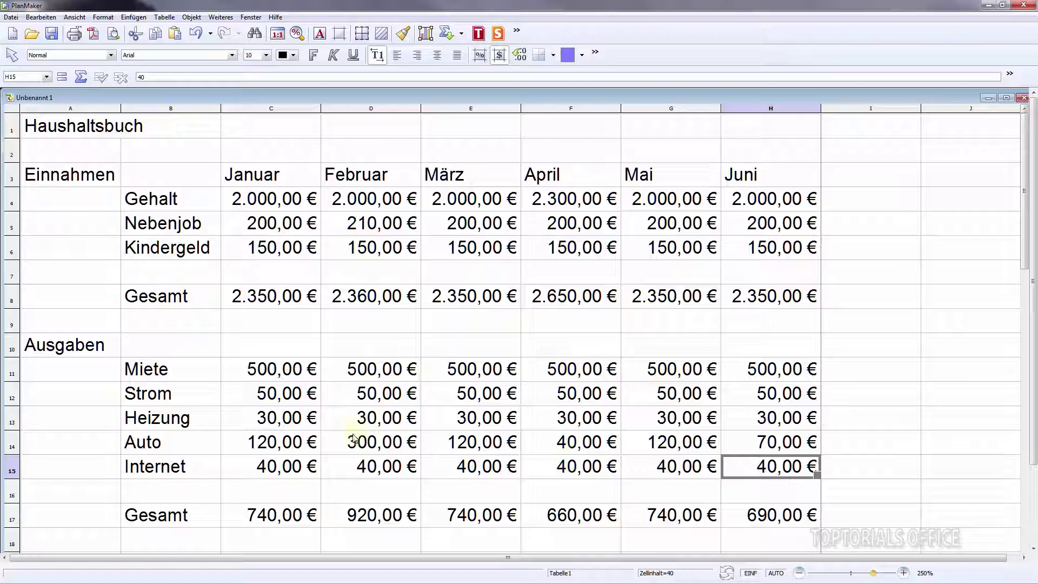
- Label a remainder row below the expense total by entering "Rest" in cell B19
{"action": "left_click", "coordinate": [800, 573]}
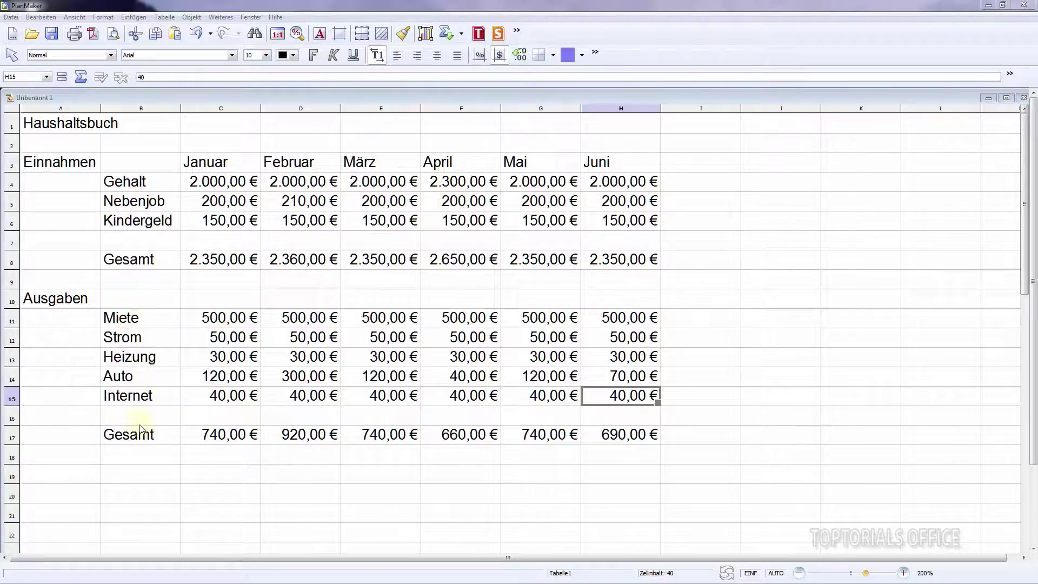
{"action": "left_click", "coordinate": [118, 476]}
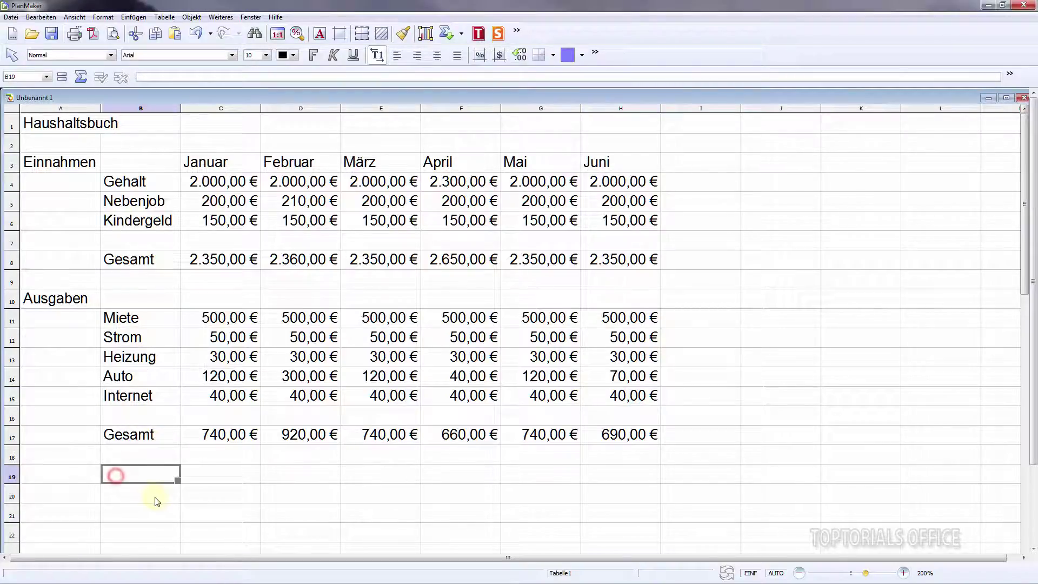
{"action": "type", "text": "Rest"}
{"action": "key", "text": "Return"}
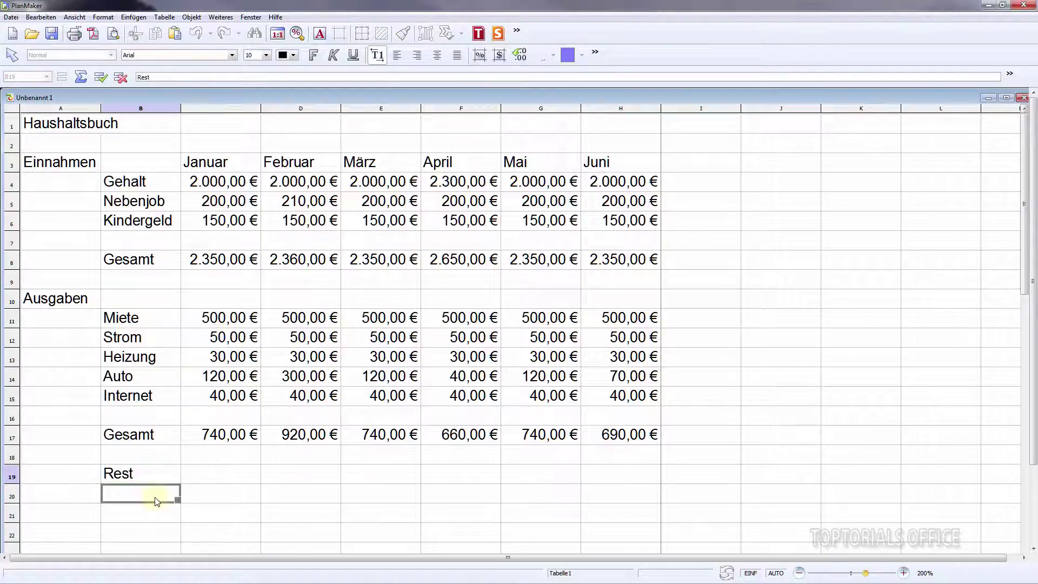
- Make the Rest label in B19 bold and calculate January's remainder in C19 with the formula =C8-C17
{"action": "left_click", "coordinate": [139, 475]}
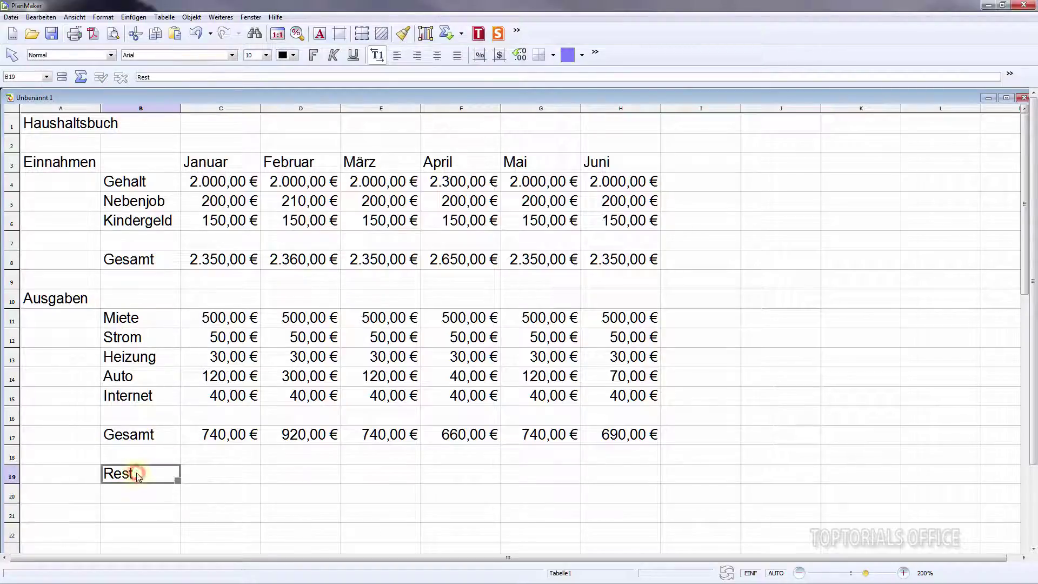
{"action": "left_click", "coordinate": [315, 56]}
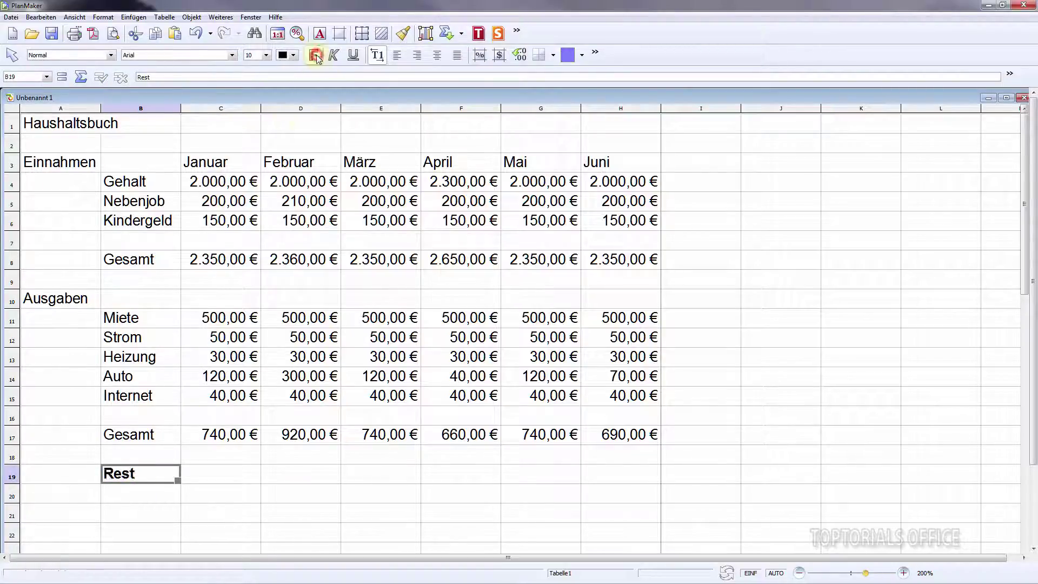
{"action": "left_click", "coordinate": [213, 480]}
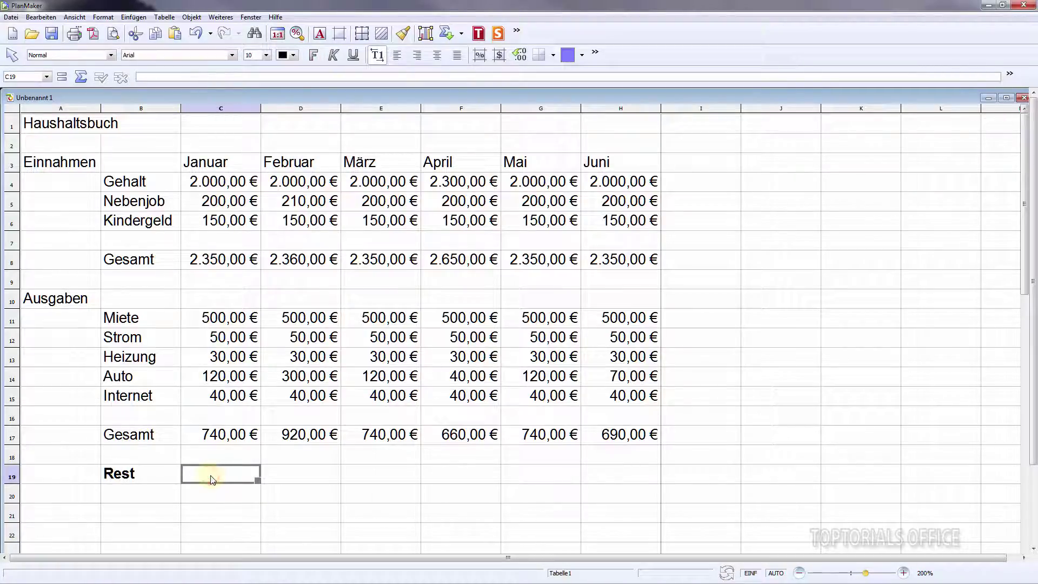
{"action": "type", "text": "="}
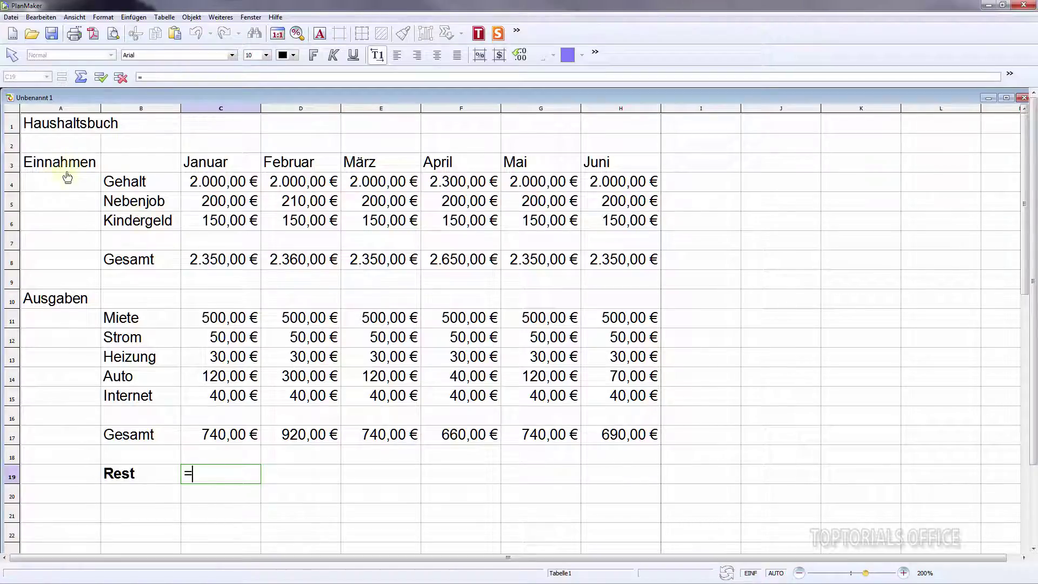
{"action": "left_click", "coordinate": [209, 260]}
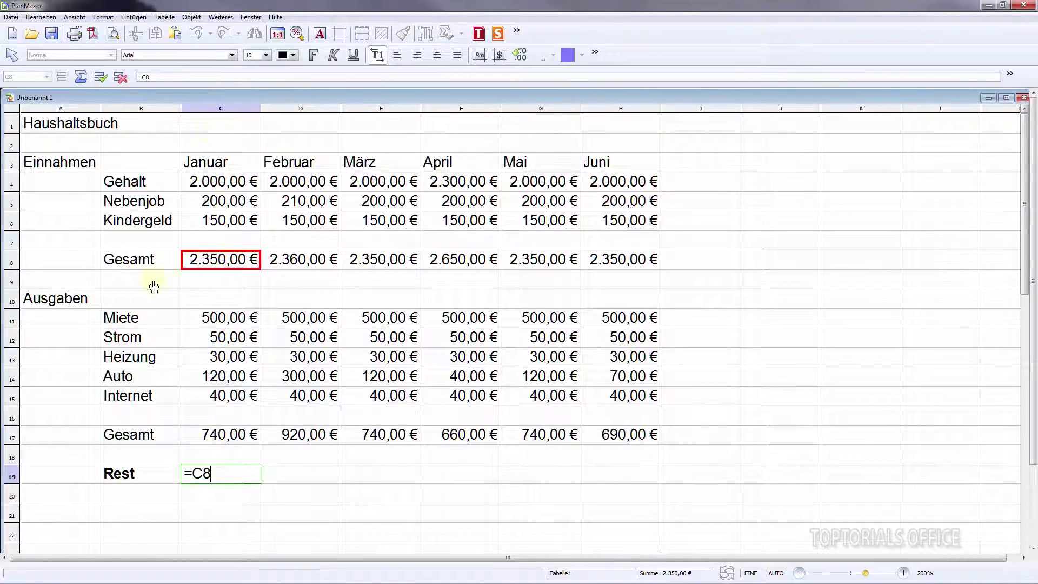
{"action": "type", "text": "-"}
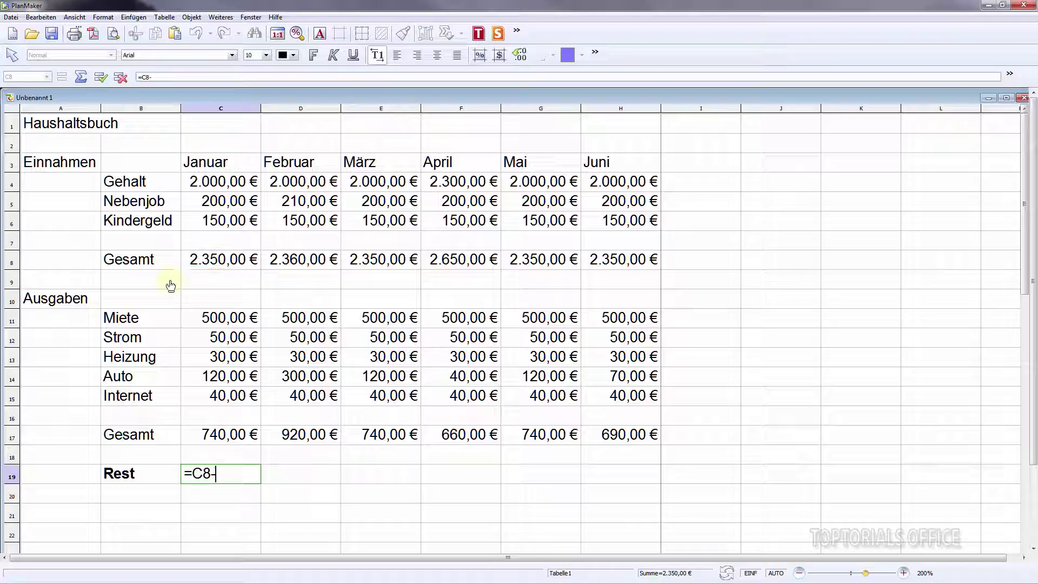
{"action": "left_click", "coordinate": [226, 437]}
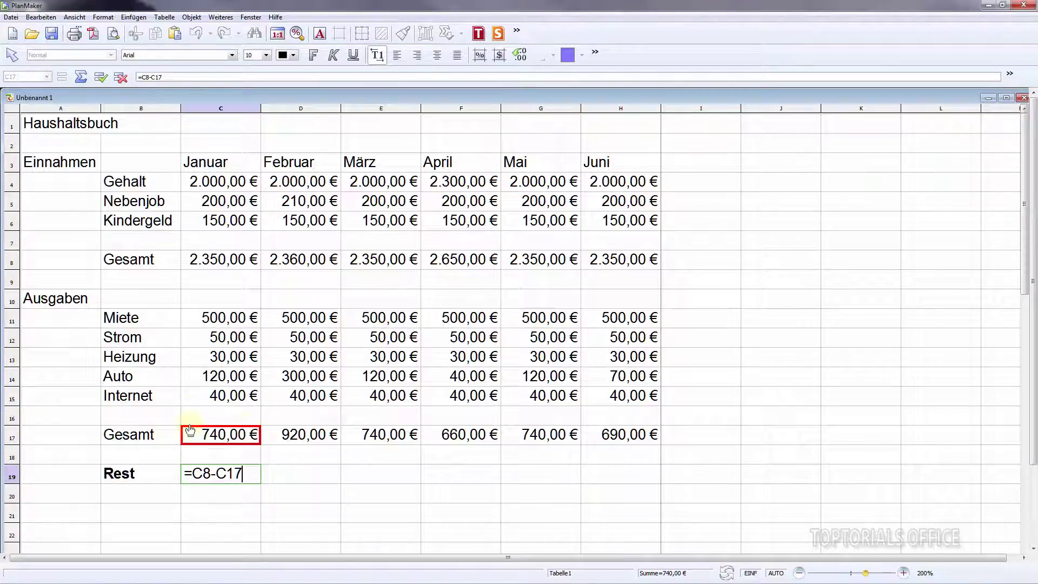
{"action": "key", "text": "Return"}
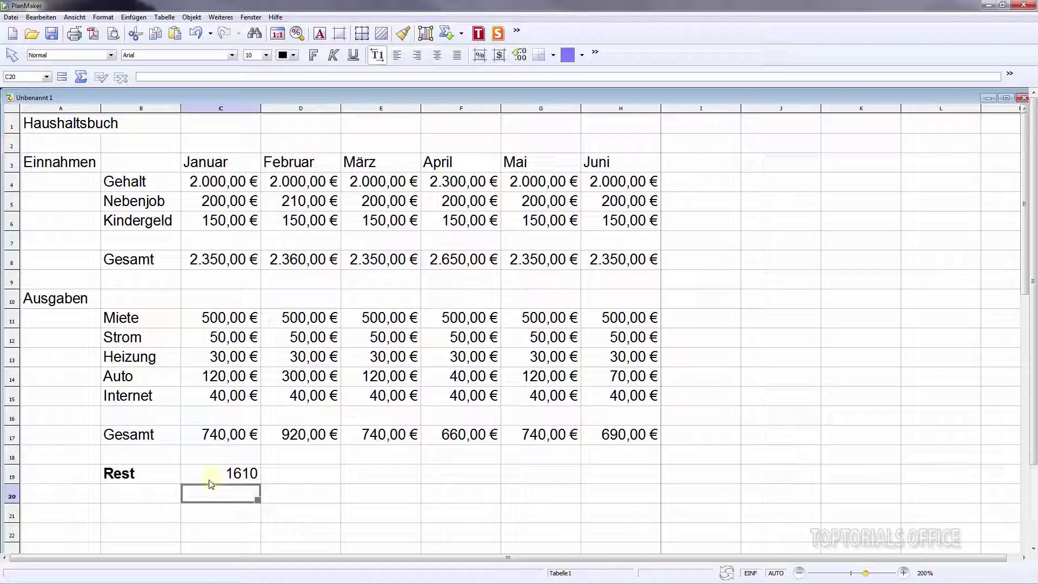
- Apply the euro currency format to C19:H19 and fill the remainder formula from C19 across to H19
{"action": "left_click_drag", "start_coordinate": [199, 475], "coordinate": [631, 477]}
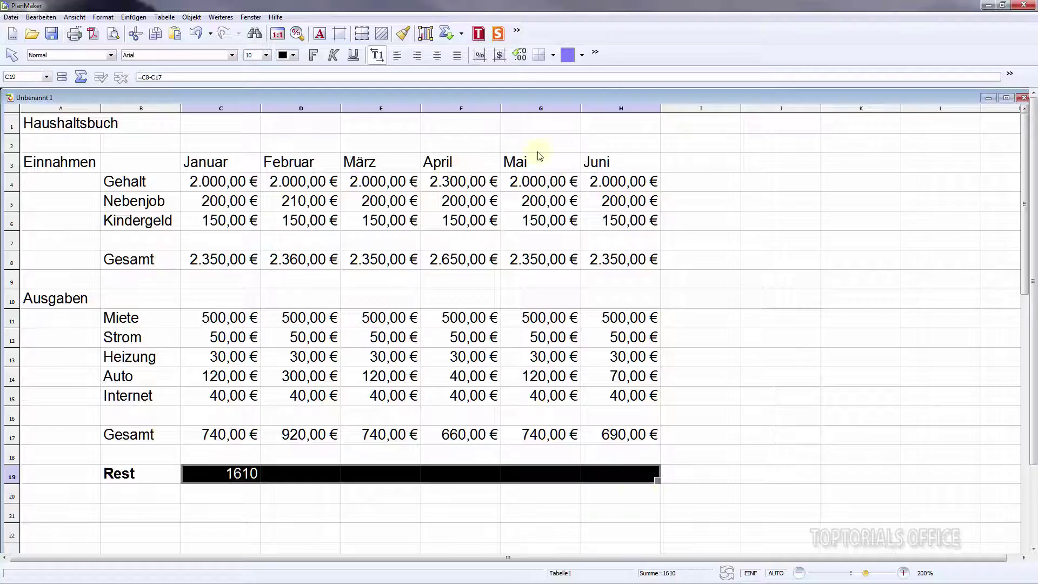
{"action": "left_click", "coordinate": [500, 55]}
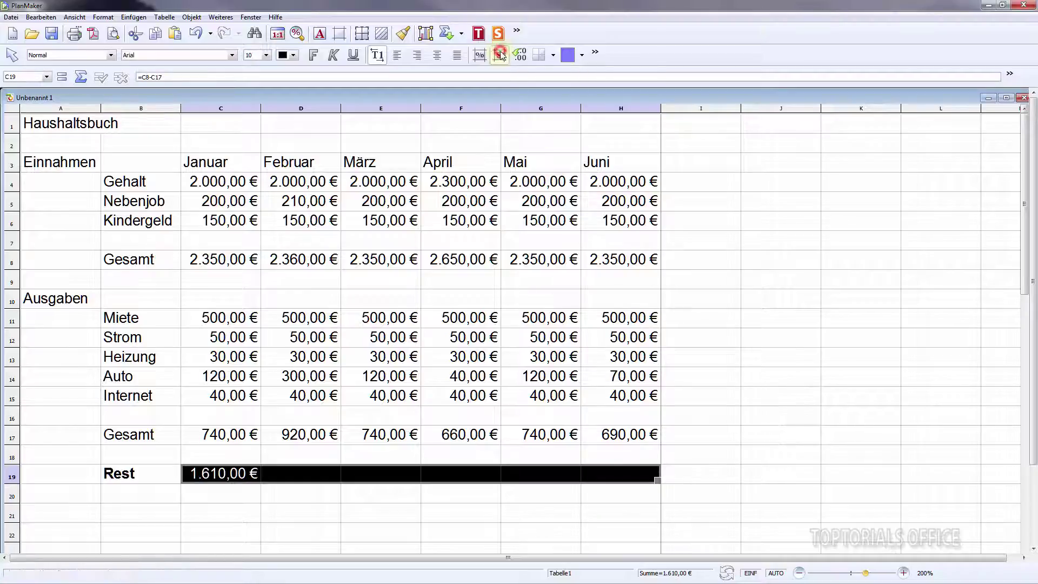
{"action": "left_click", "coordinate": [235, 476]}
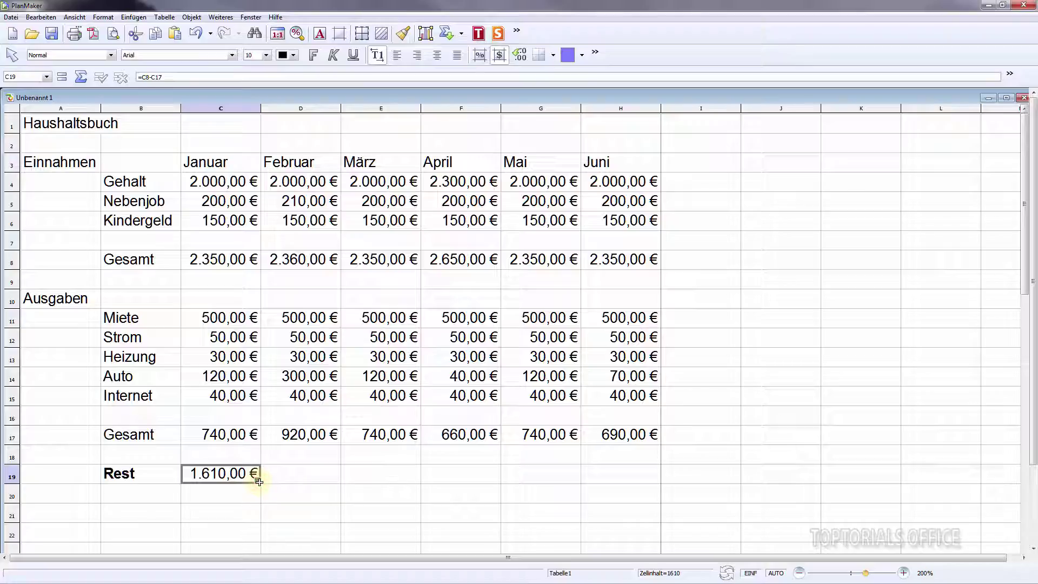
{"action": "left_click_drag", "start_coordinate": [265, 482], "coordinate": [634, 492]}
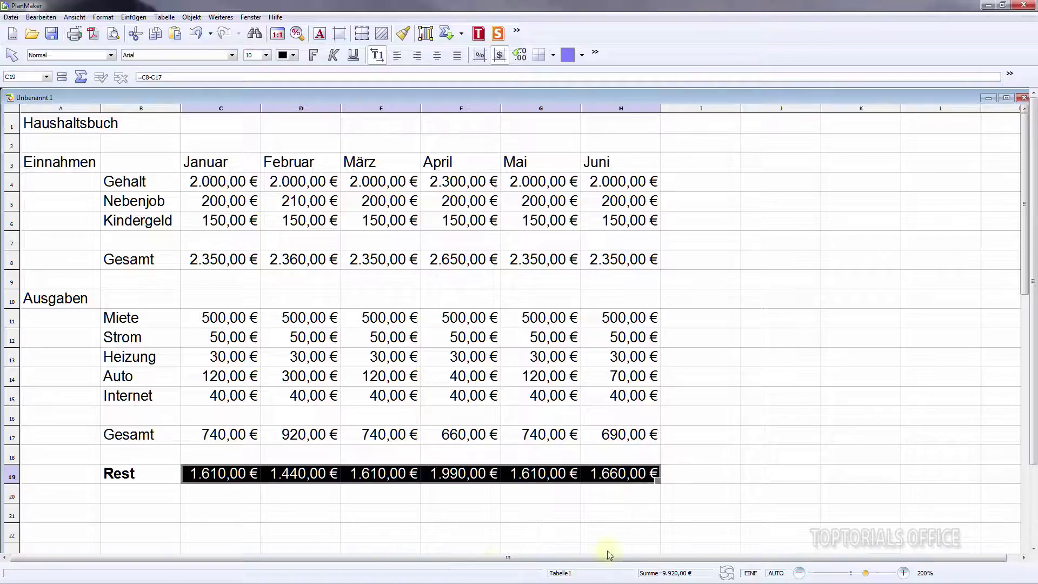
- Make the monthly remainder amounts in C19:H19 bold
{"action": "left_click", "coordinate": [211, 498]}
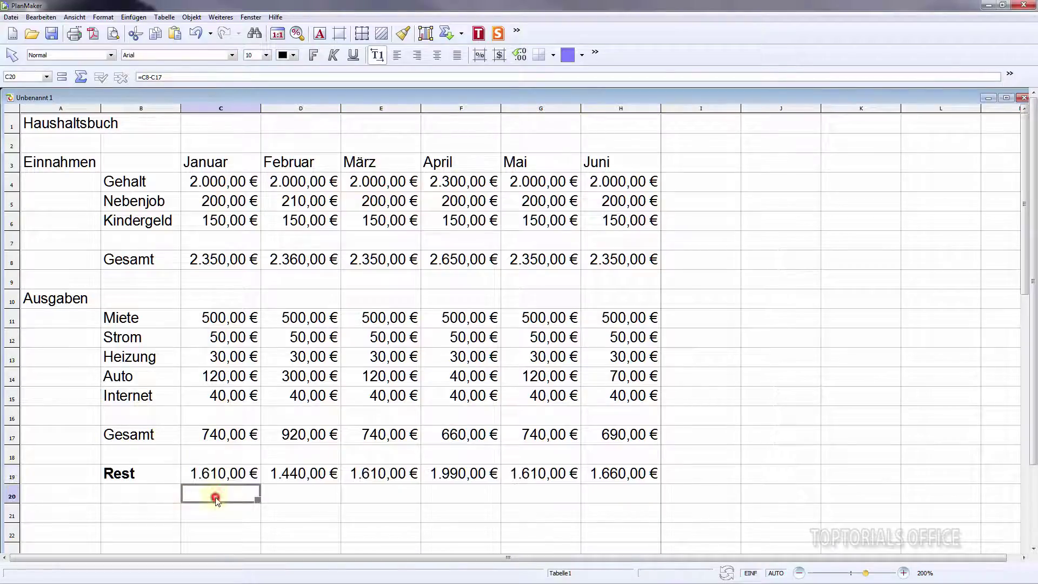
{"action": "left_click_drag", "start_coordinate": [233, 477], "coordinate": [621, 481]}
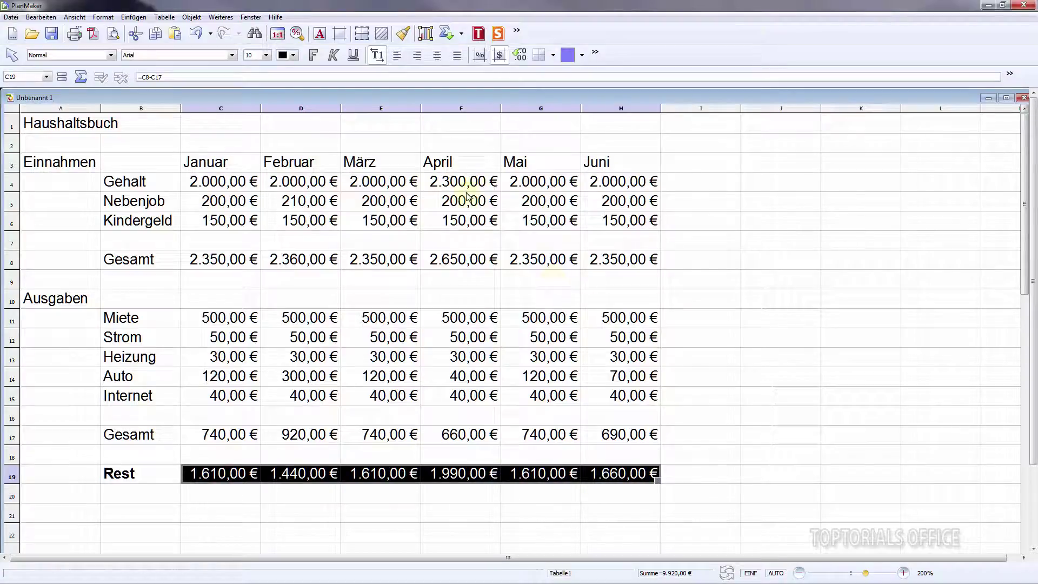
{"action": "left_click", "coordinate": [313, 55]}
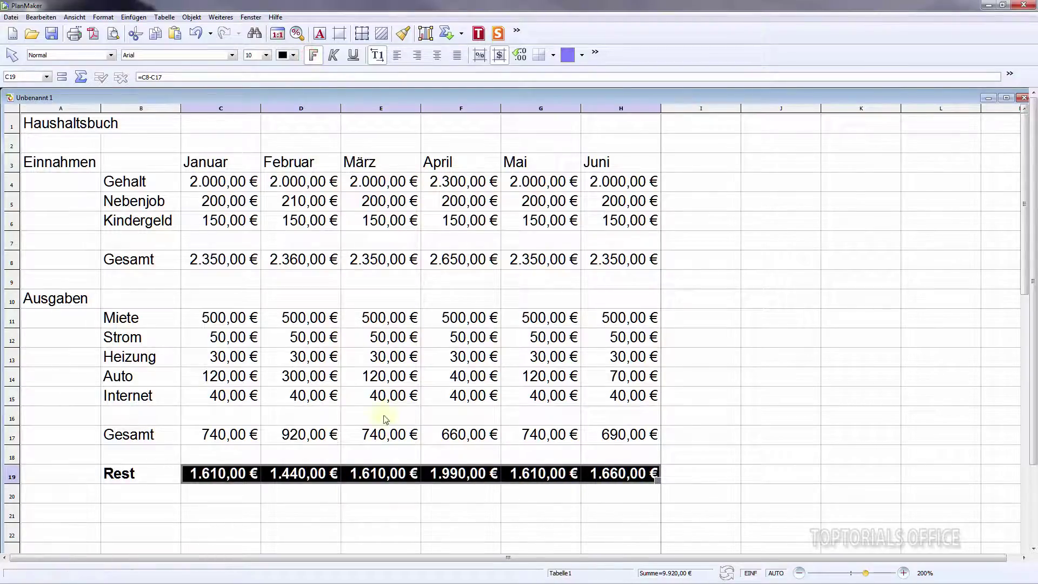
{"action": "left_click", "coordinate": [569, 538]}
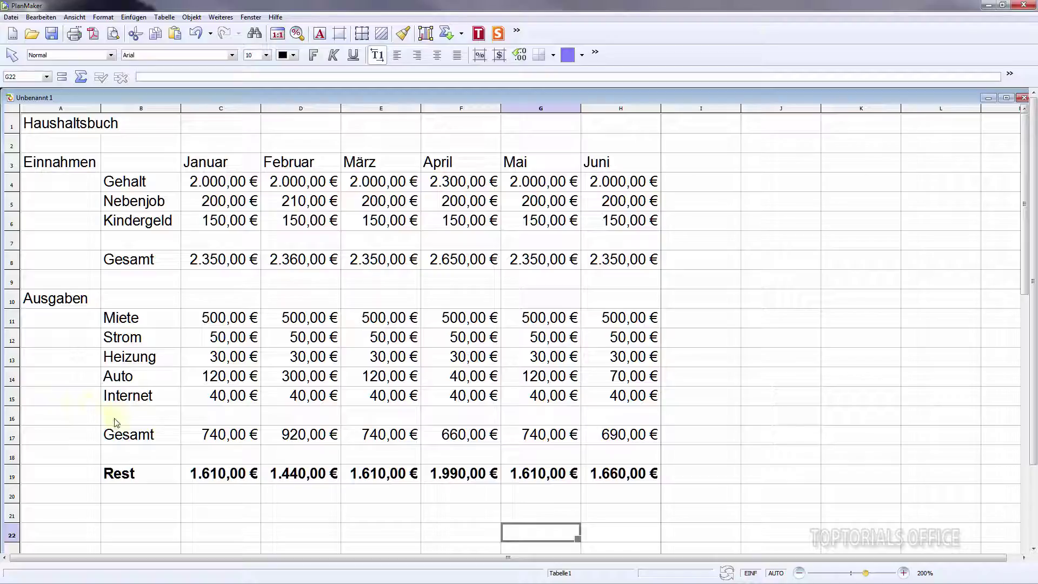
- Insert three empty rows above the Auto row in the expenses section
{"action": "mouse_move", "coordinate": [13, 418]}
{"action": "left_mouse_down"}
{"action": "mouse_move", "coordinate": [13, 452]}
{"action": "mouse_move", "coordinate": [8, 420]}
{"action": "left_mouse_up"}
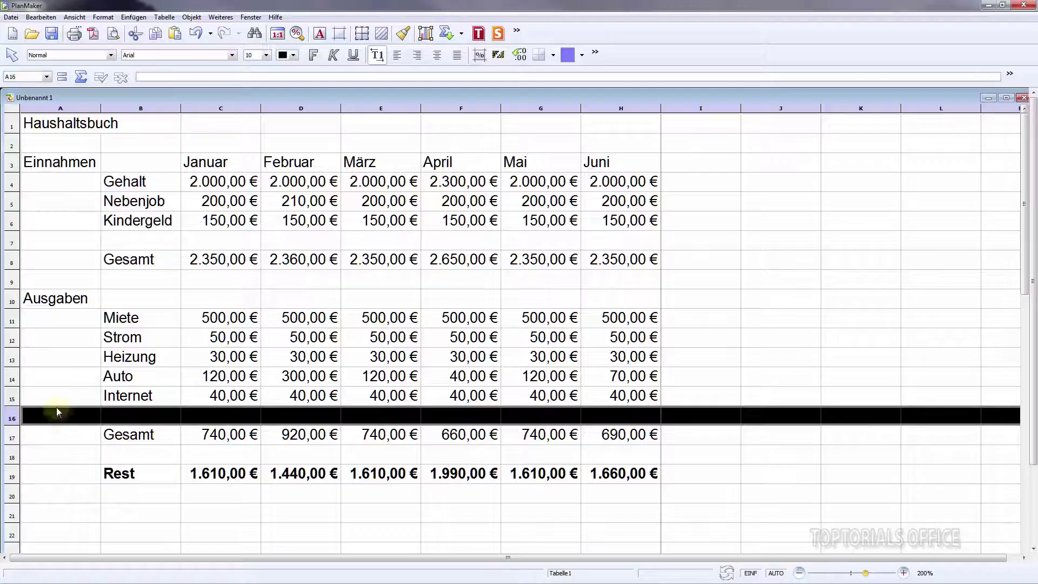
{"action": "left_click_drag", "start_coordinate": [11, 377], "coordinate": [11, 418]}
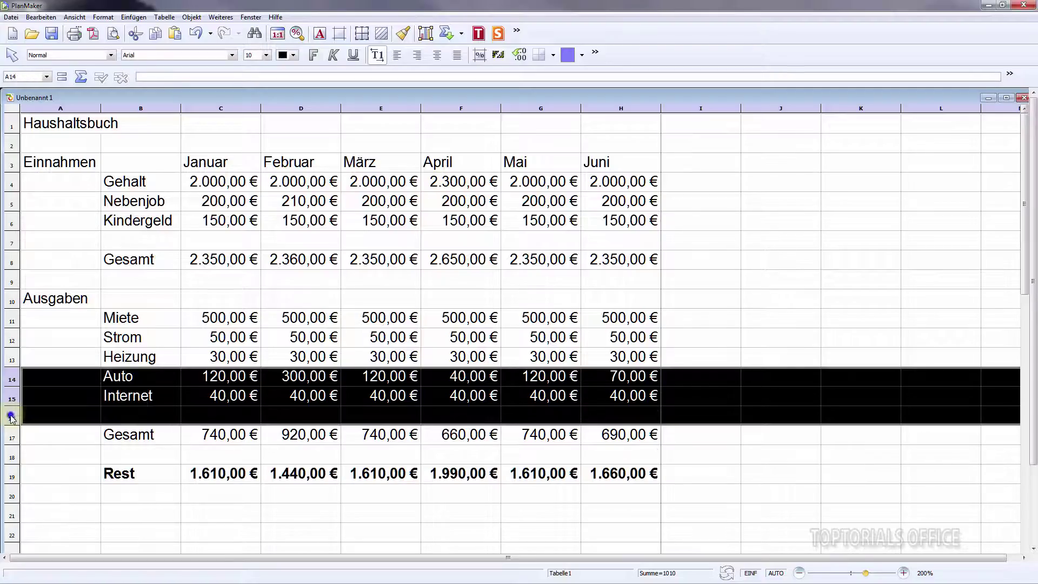
{"action": "right_click", "coordinate": [12, 418]}
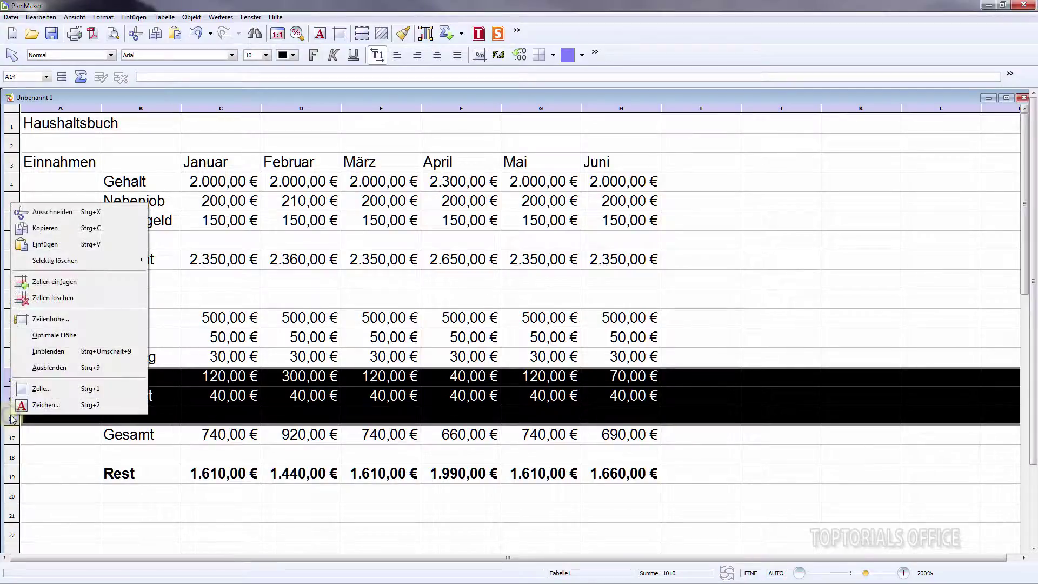
{"action": "left_click", "coordinate": [49, 283]}
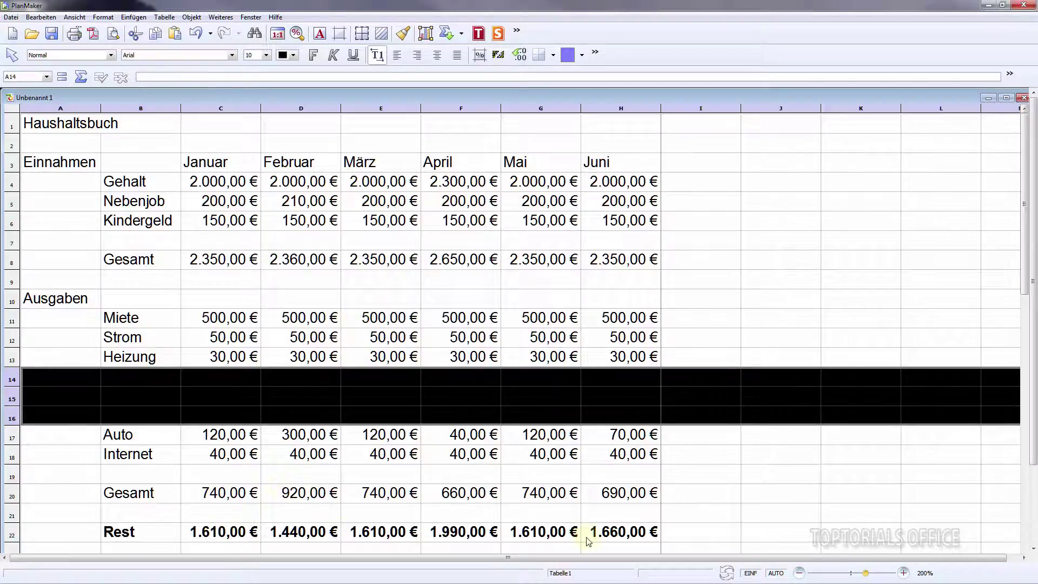
- Enter 333333 as a January expense in cell C14 and fit the width of column C to its contents
{"action": "left_click", "coordinate": [222, 376]}
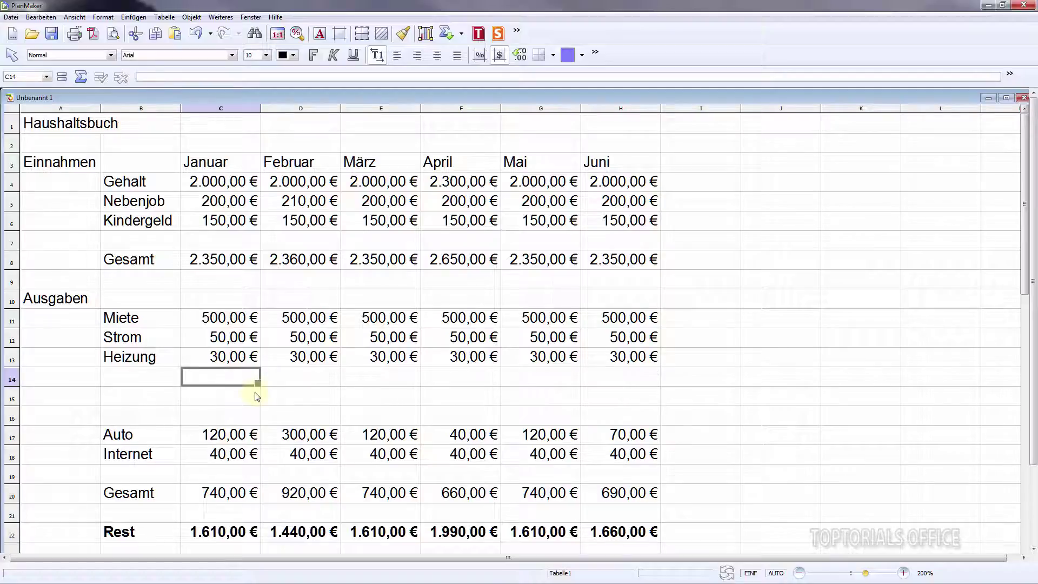
{"action": "type", "text": "333333"}
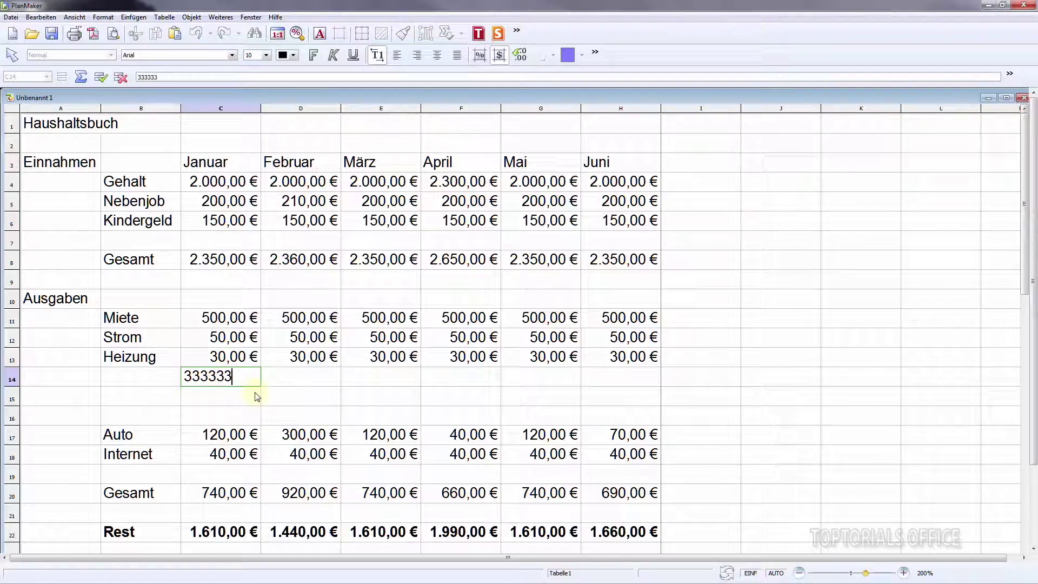
{"action": "key", "text": "Return"}
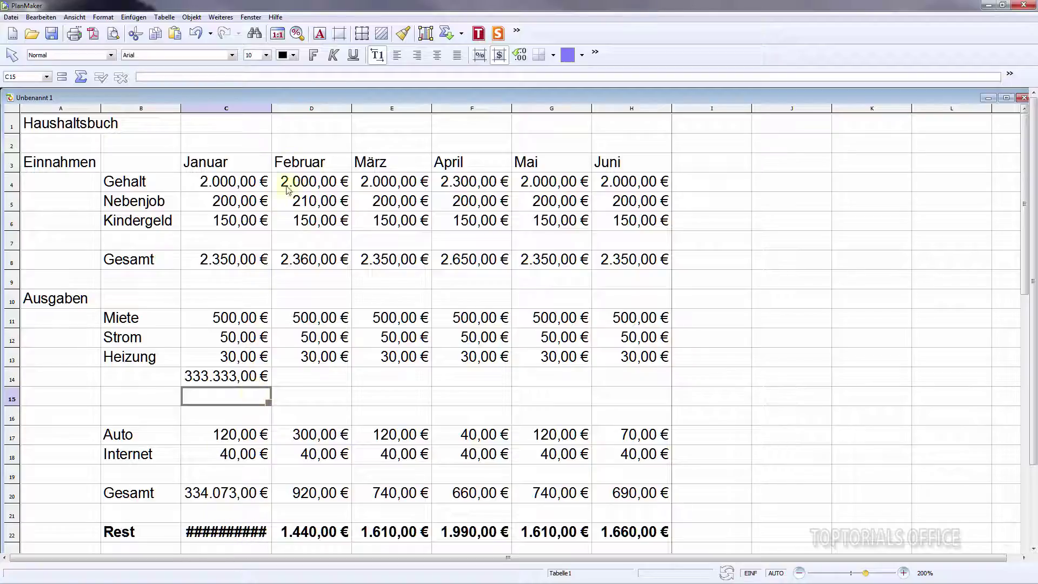
{"action": "double_click", "coordinate": [274, 107]}
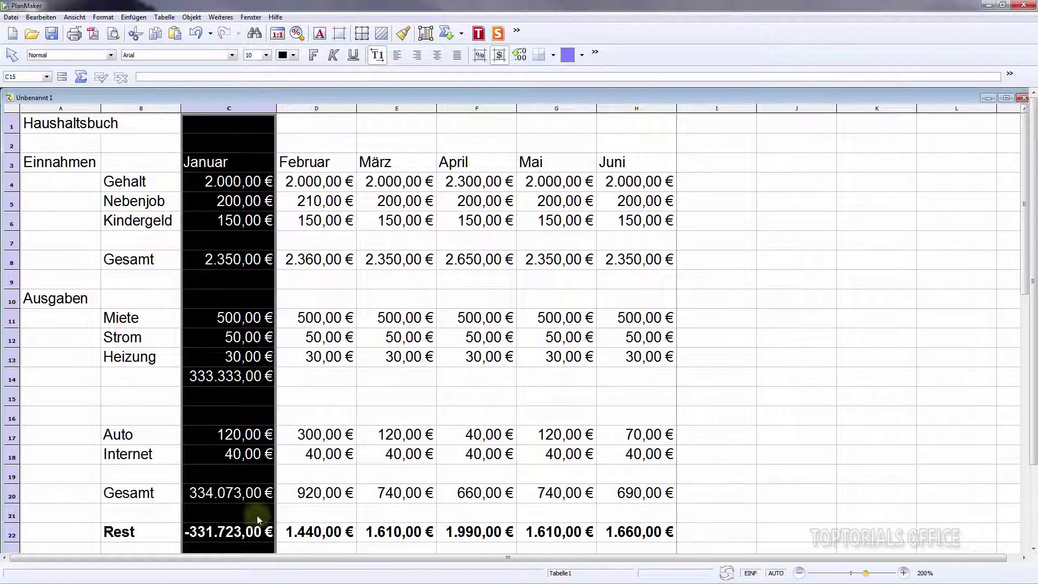
- Clear the value in C14 and delete the three empty rows 14 to 16
{"action": "left_click", "coordinate": [212, 379]}
{"action": "key", "text": "Delete"}
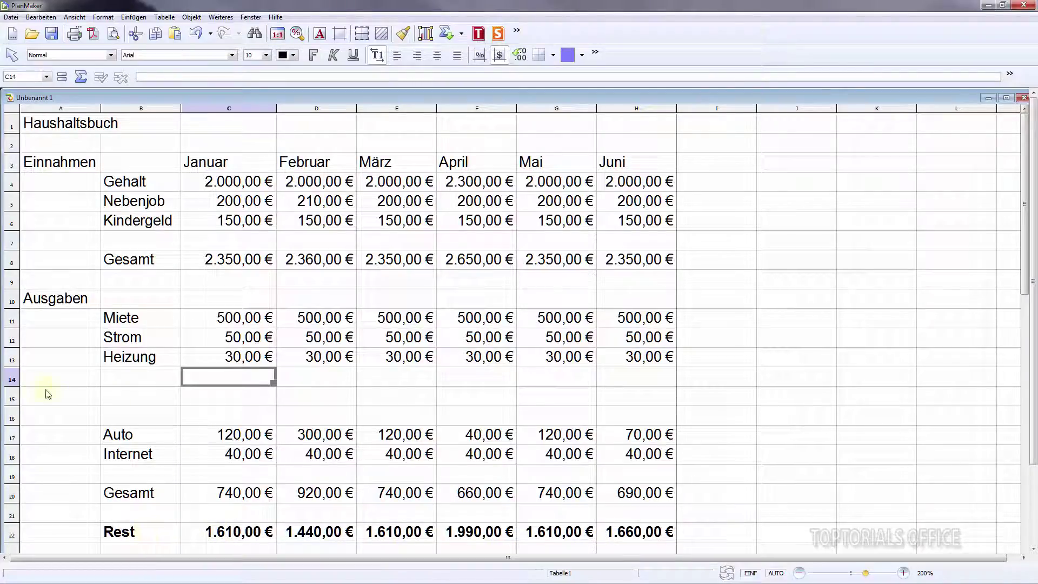
{"action": "left_click_drag", "start_coordinate": [11, 379], "coordinate": [11, 417]}
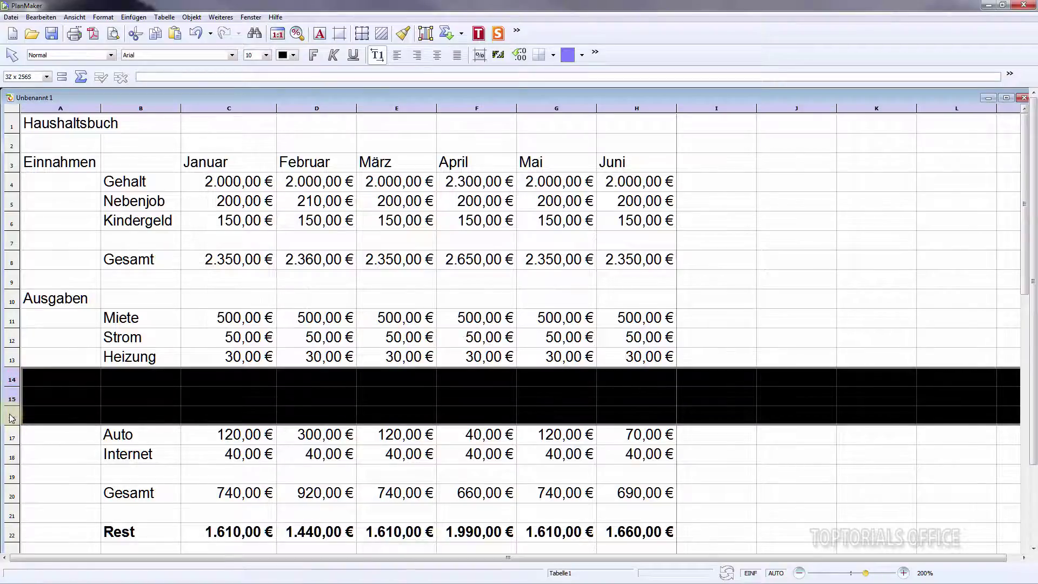
{"action": "right_click", "coordinate": [10, 418]}
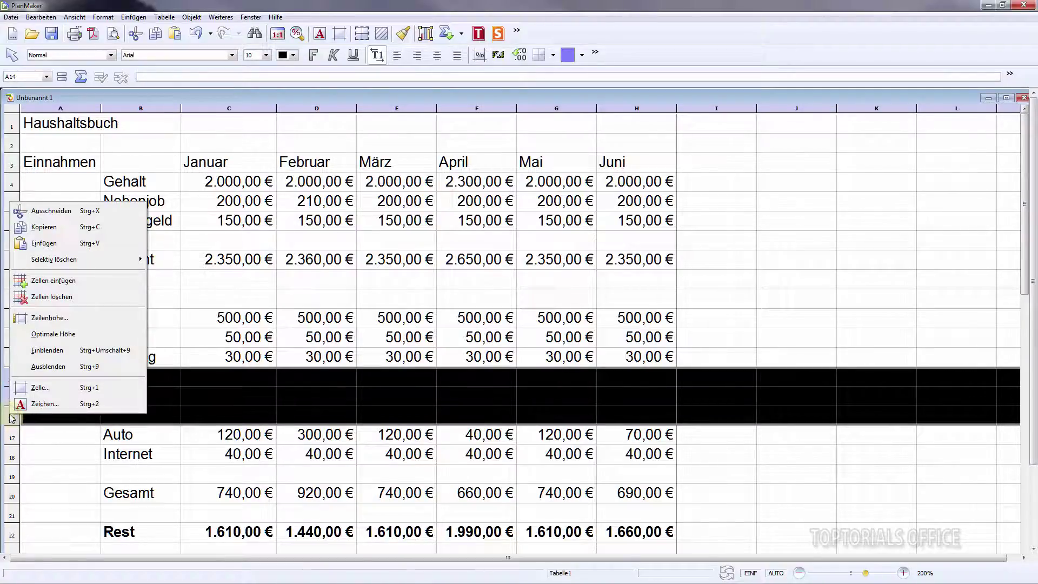
{"action": "left_click", "coordinate": [43, 298]}
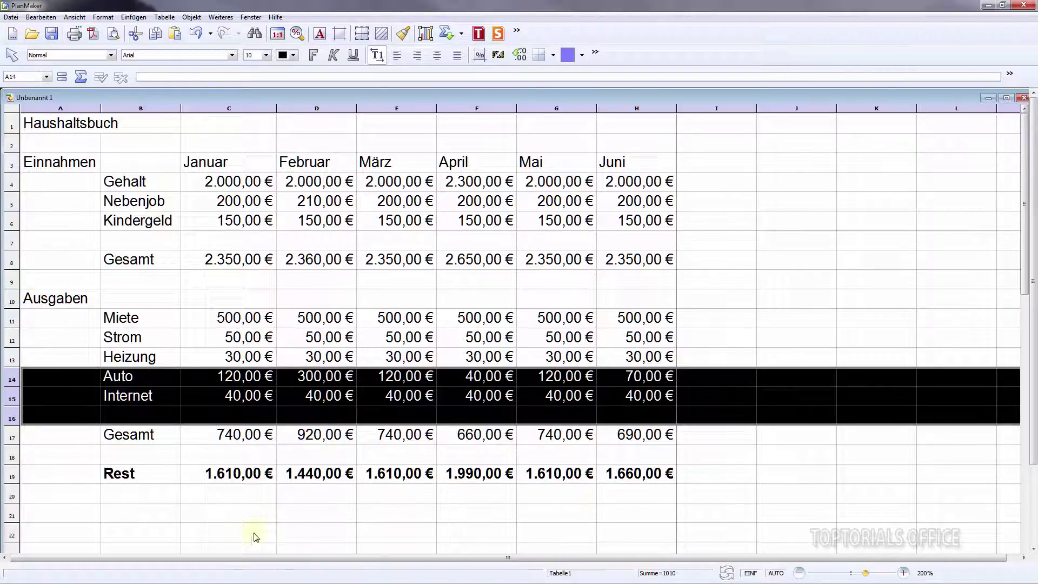
- Add the heading "Gesamt im Jahr" in cell J3 and fit the width of column J to it
{"action": "left_click", "coordinate": [107, 483]}
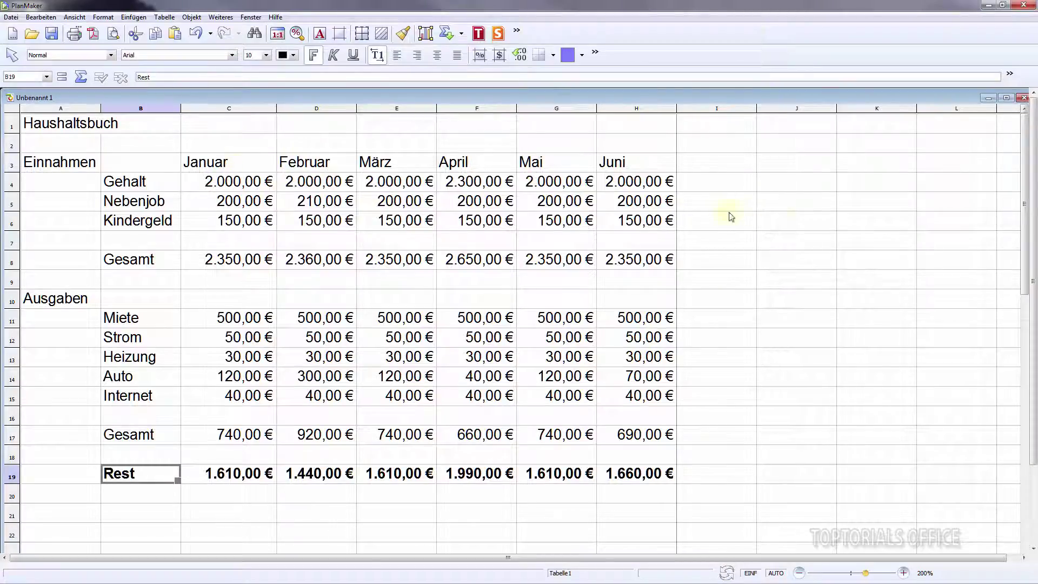
{"action": "left_click", "coordinate": [784, 163]}
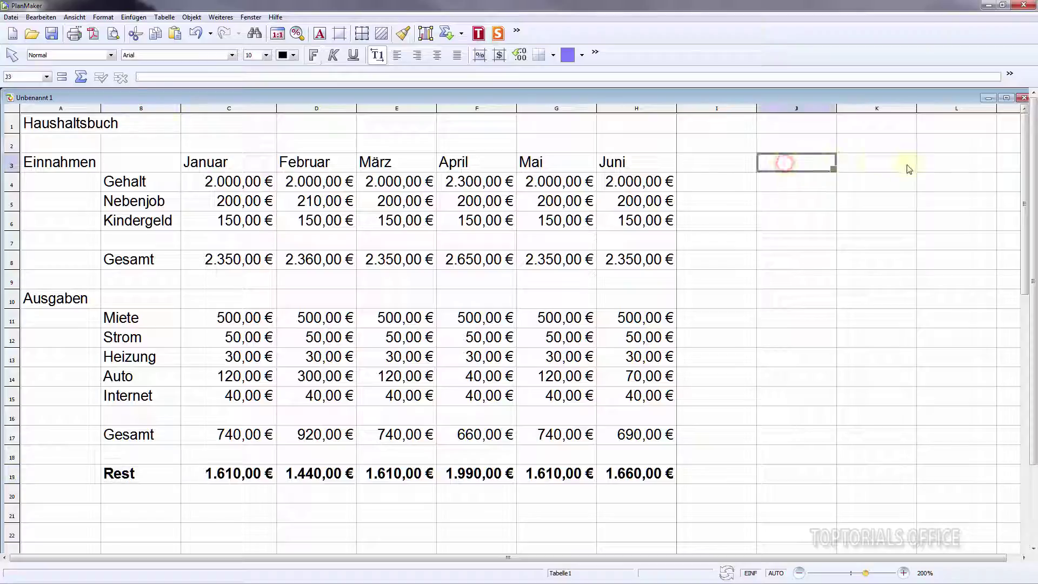
{"action": "type", "text": "Gesamt"}
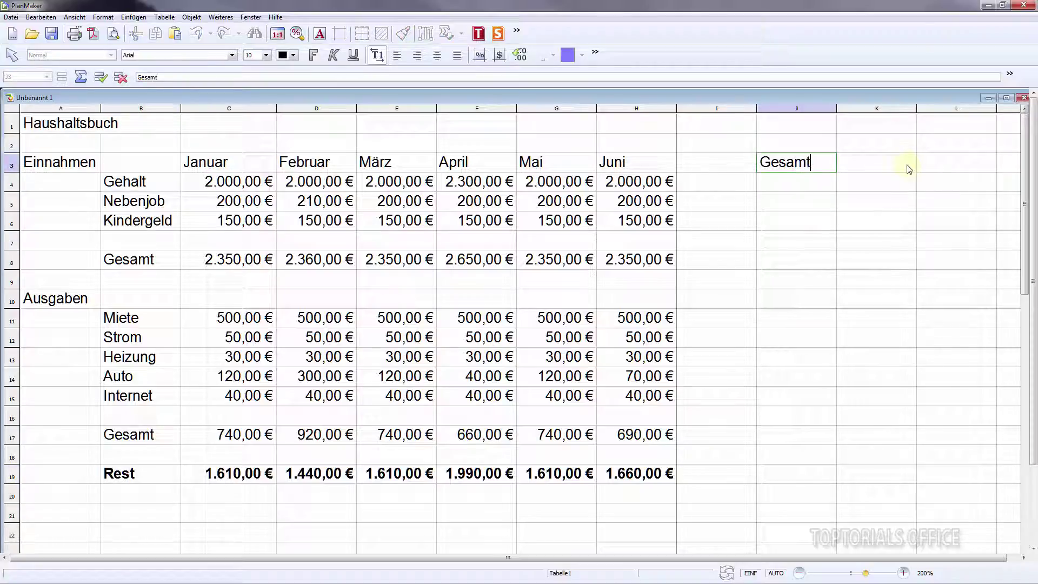
{"action": "type", "text": " im Jahr"}
{"action": "key", "text": "Return"}
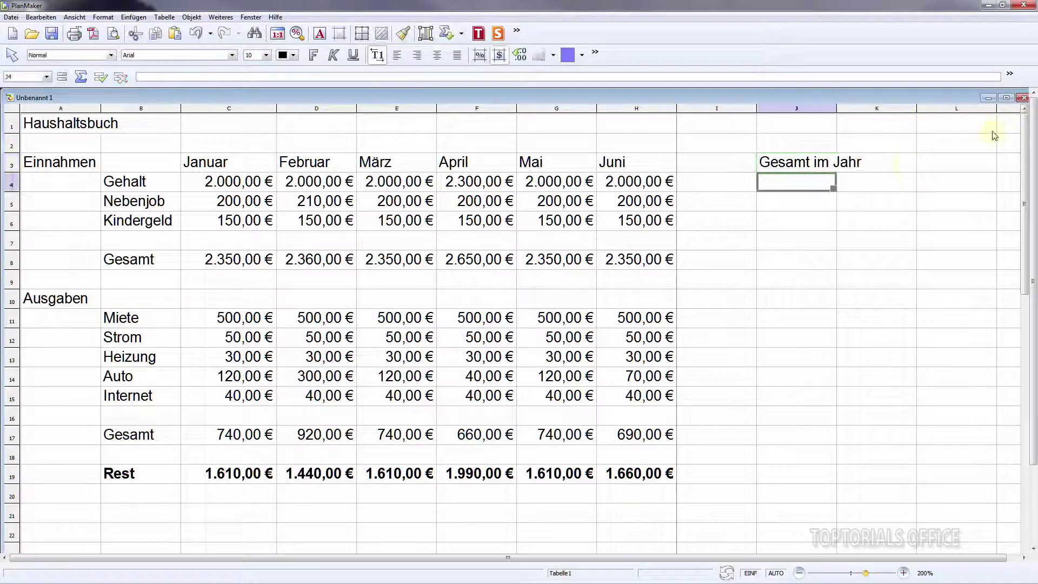
{"action": "double_click", "coordinate": [837, 108]}
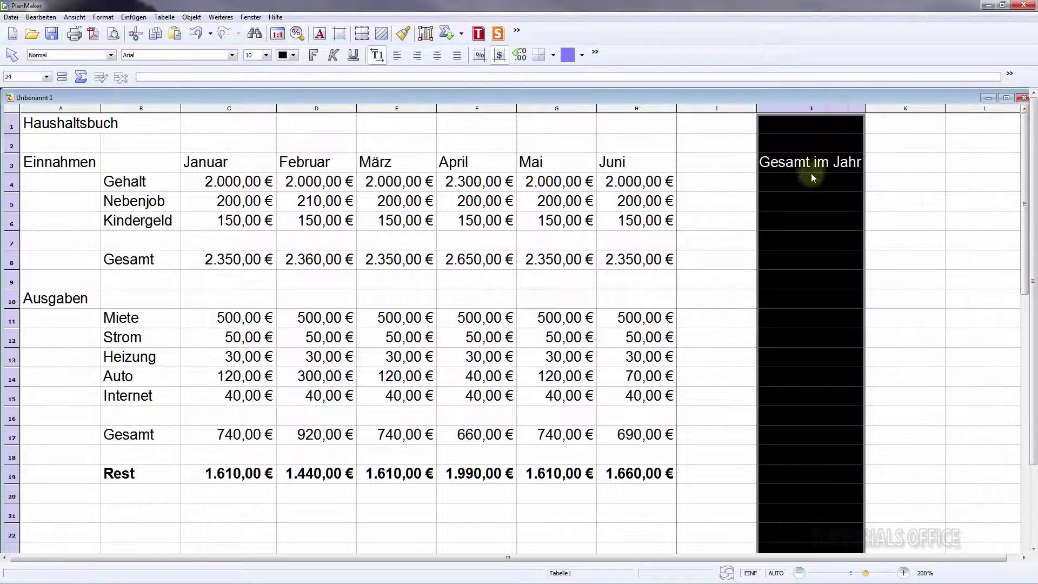
- Enter =SUMME(C4:H4) in J4 to total the Gehalt row, and fill the formula down to J6
{"action": "left_click", "coordinate": [812, 182]}
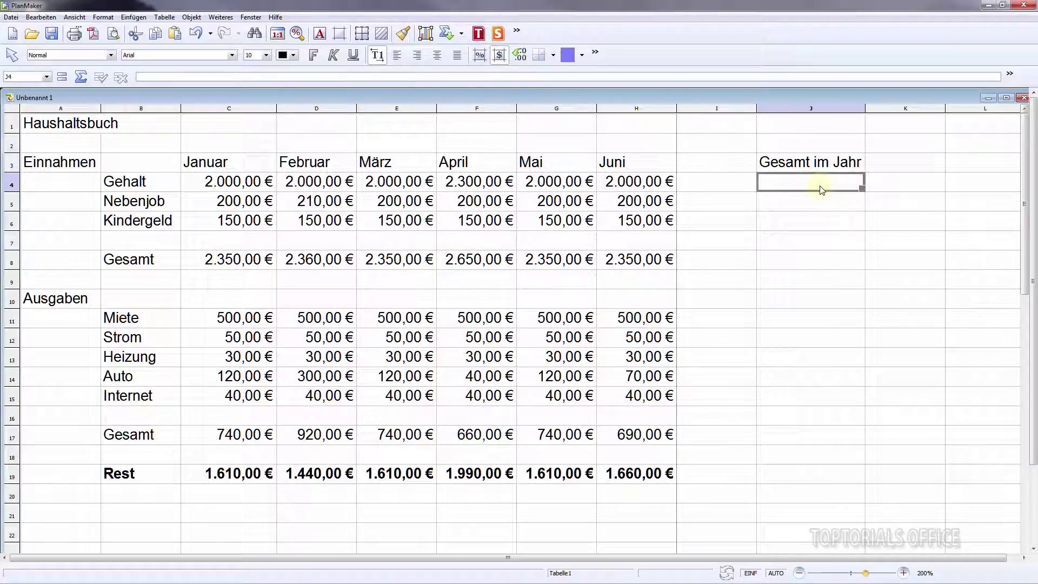
{"action": "type", "text": "="}
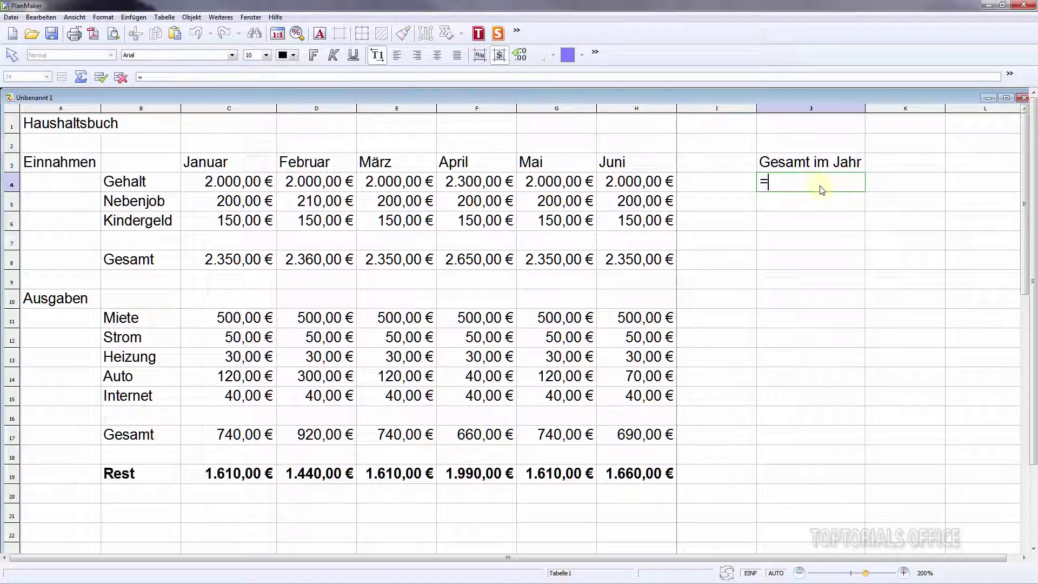
{"action": "type", "text": "summe("}
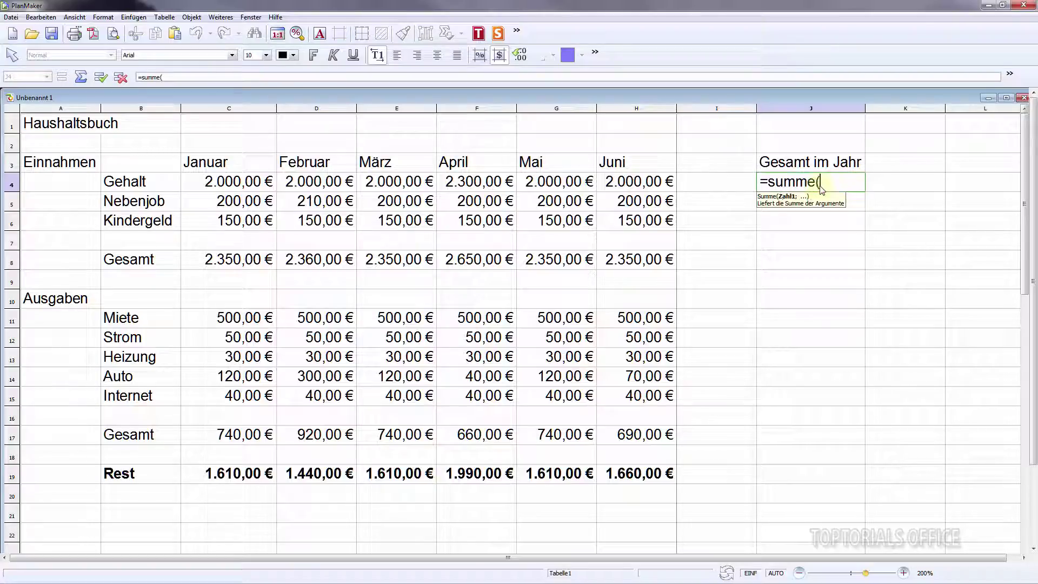
{"action": "left_click_drag", "start_coordinate": [641, 182], "coordinate": [238, 181]}
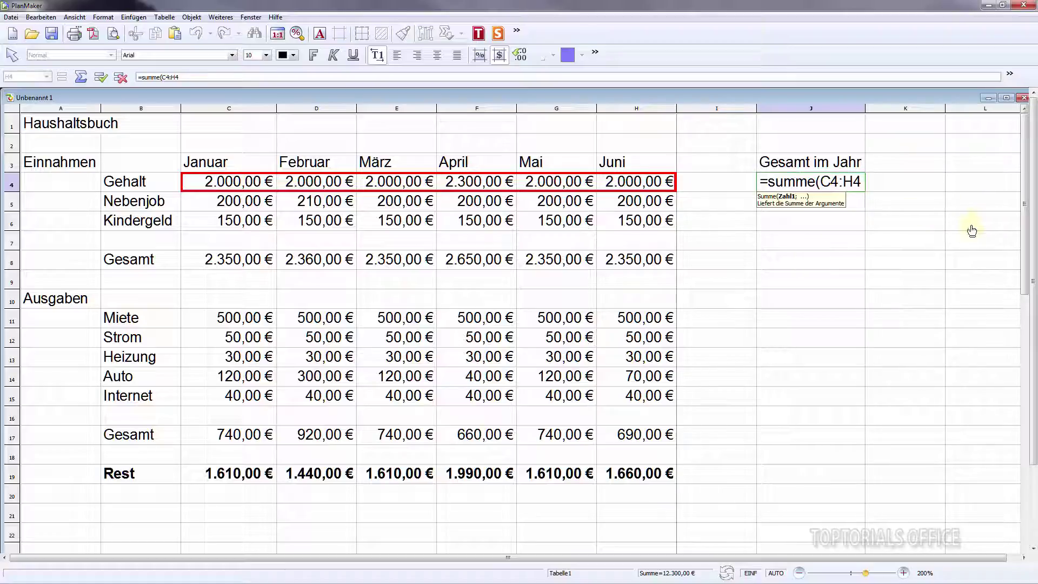
{"action": "type", "text": ")"}
{"action": "key", "text": "Return"}
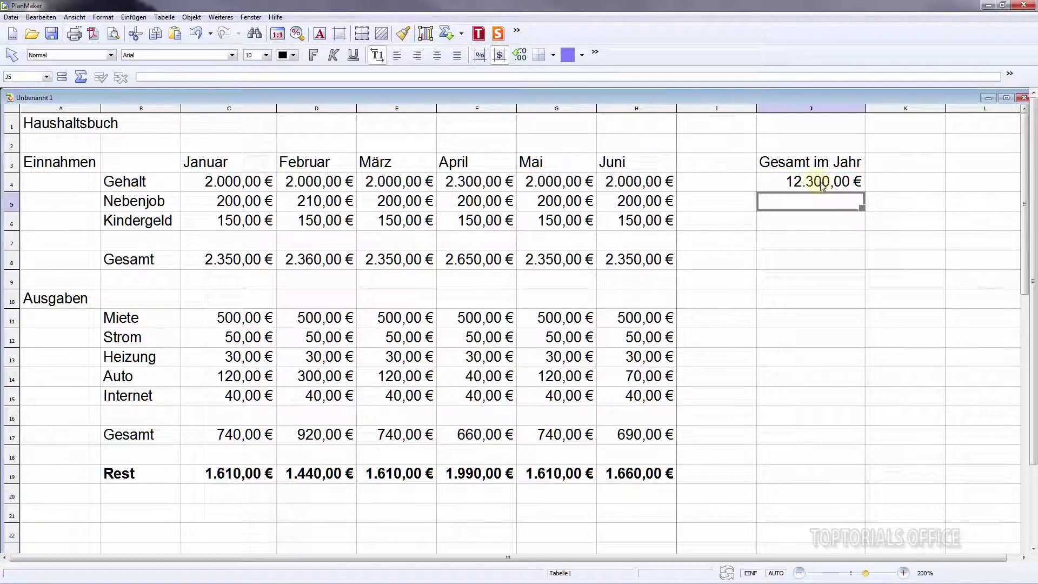
{"action": "left_click", "coordinate": [822, 185]}
{"action": "left_click_drag", "start_coordinate": [863, 189], "coordinate": [861, 227]}
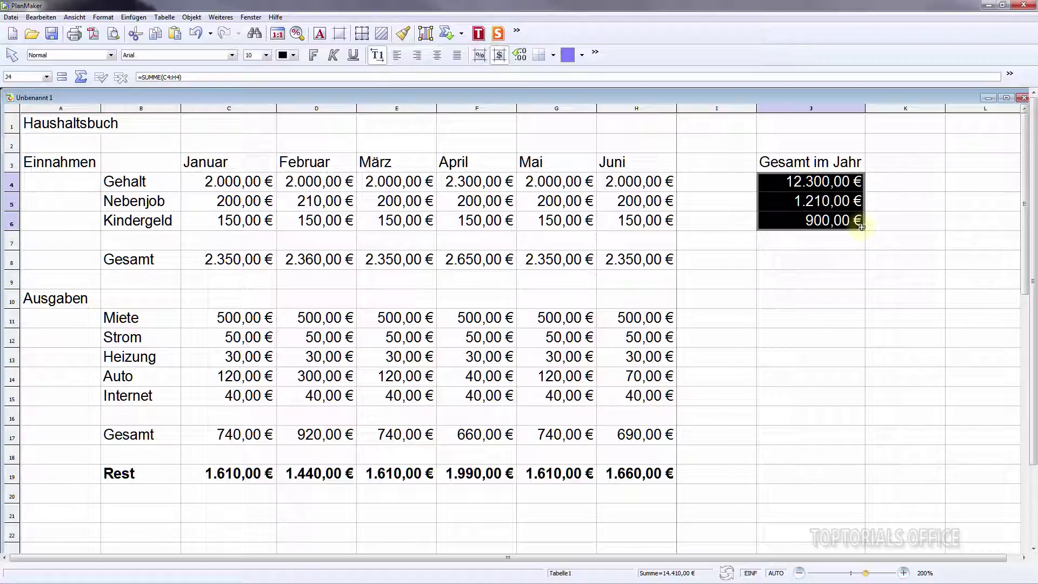
- Examine the cell ranges used by the yearly sum formulas in J4 and J6
{"action": "double_click", "coordinate": [809, 180]}
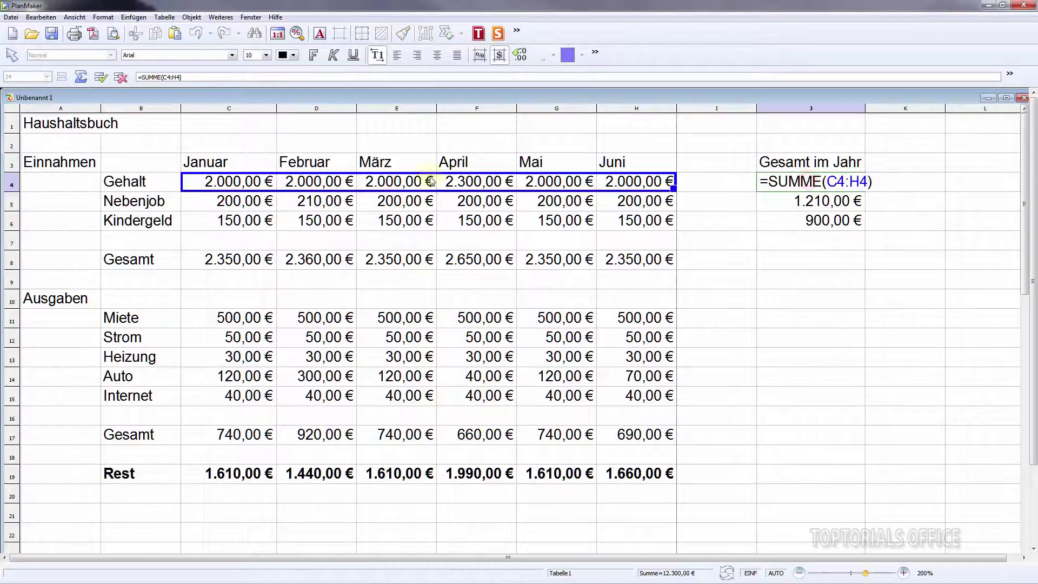
{"action": "key", "text": "Escape"}
{"action": "left_click", "coordinate": [823, 222]}
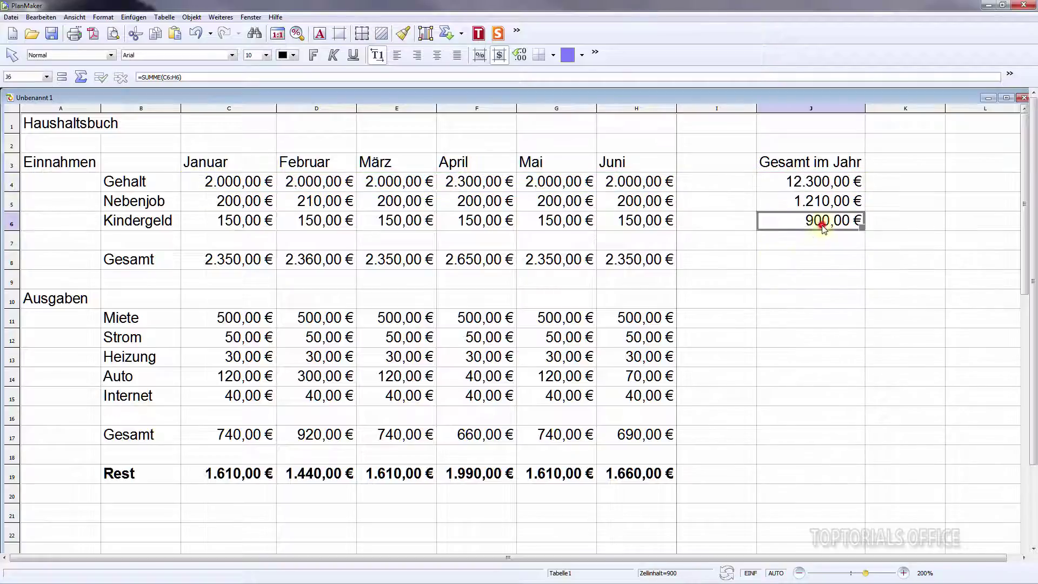
{"action": "double_click", "coordinate": [823, 223]}
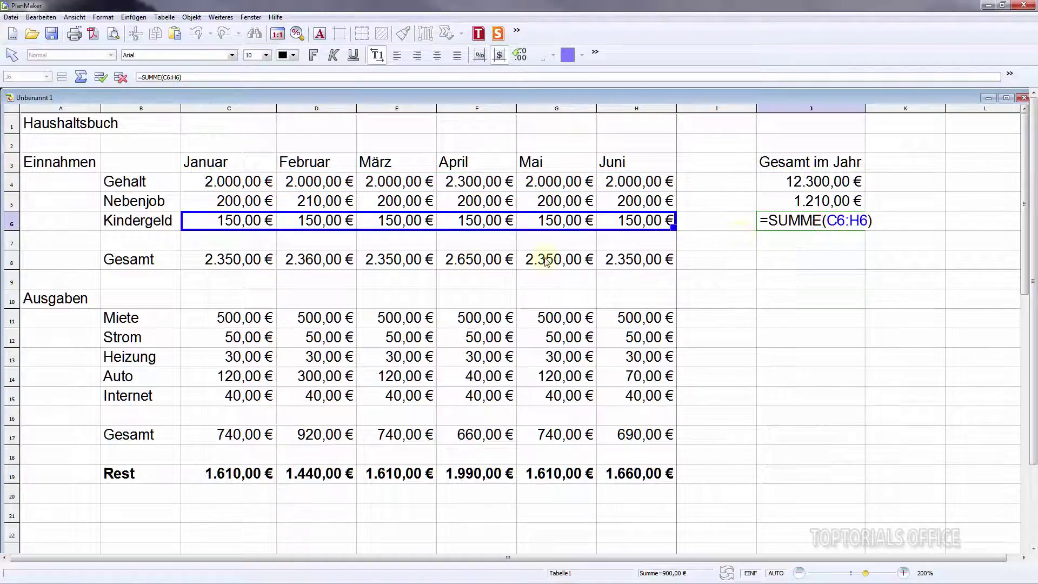
{"action": "left_click_drag", "start_coordinate": [827, 221], "coordinate": [867, 220]}
{"action": "key", "text": "Return"}
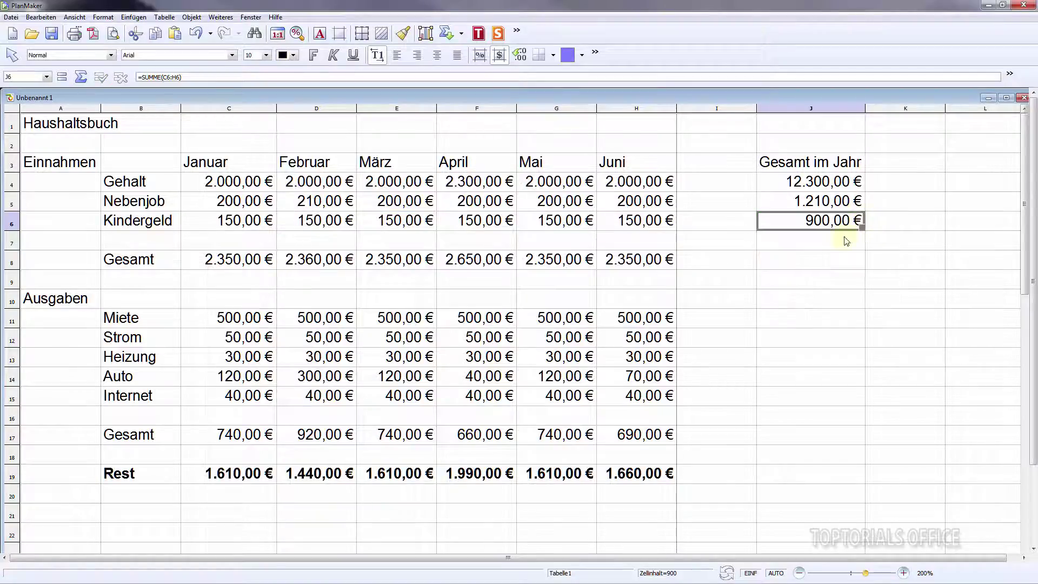
- Copy the yearly sum formula from J6 to J8 in the income Gesamt row
{"action": "right_click", "coordinate": [811, 220]}
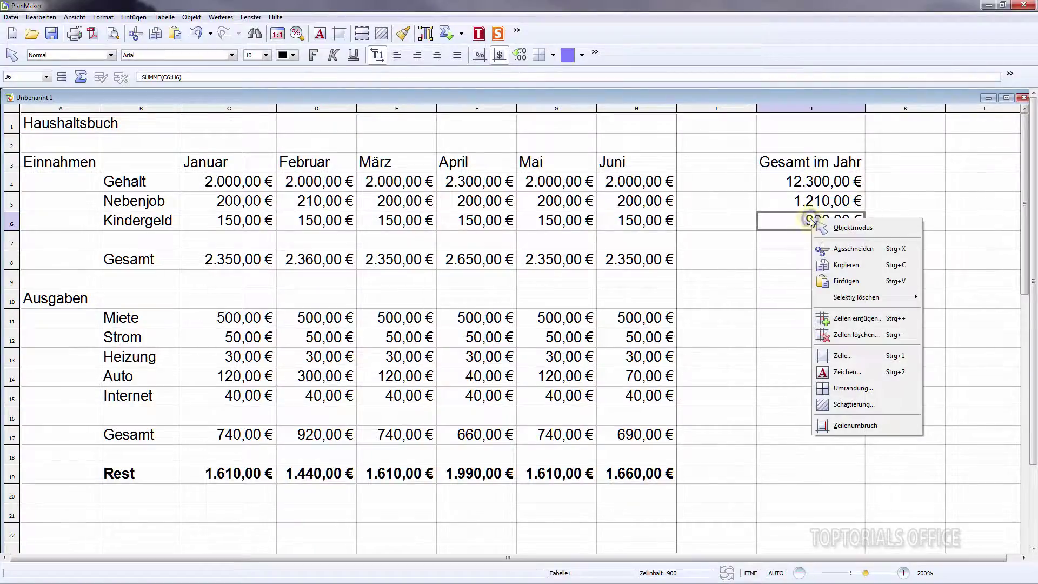
{"action": "left_click", "coordinate": [840, 264]}
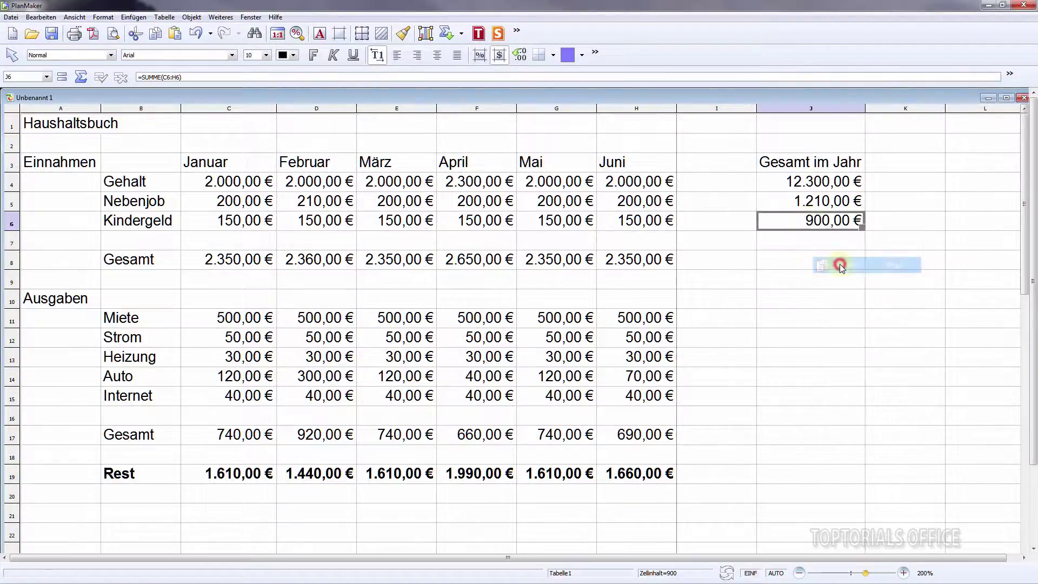
{"action": "left_click", "coordinate": [811, 265]}
{"action": "right_click", "coordinate": [811, 265]}
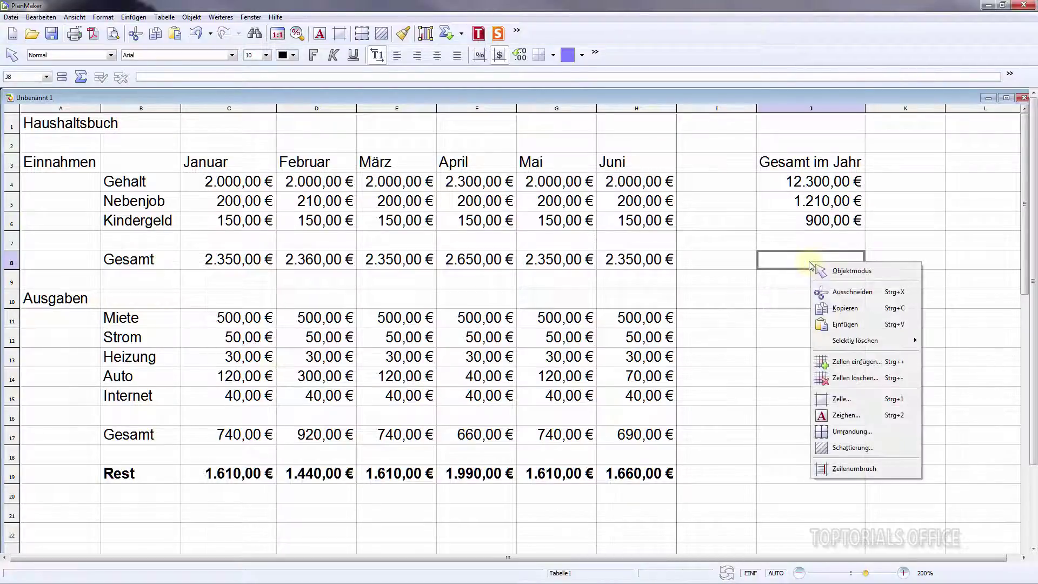
{"action": "left_click", "coordinate": [844, 323]}
- Paste the copied sum formula into J11:J15 for the expense rows and into J17 for the expense total
{"action": "left_click_drag", "start_coordinate": [799, 325], "coordinate": [802, 400]}
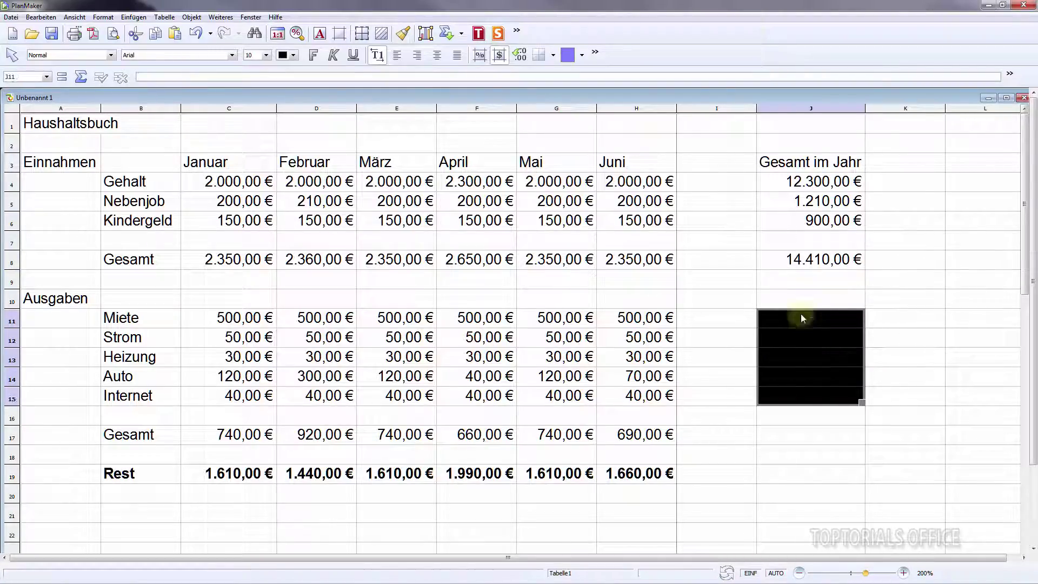
{"action": "right_click", "coordinate": [808, 381]}
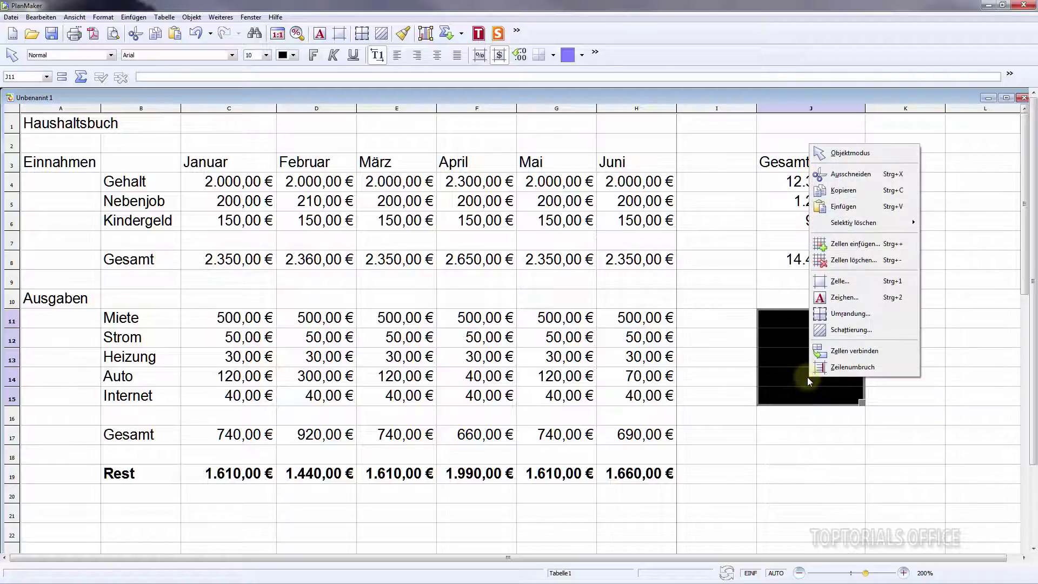
{"action": "left_click", "coordinate": [843, 207]}
{"action": "left_click", "coordinate": [788, 444]}
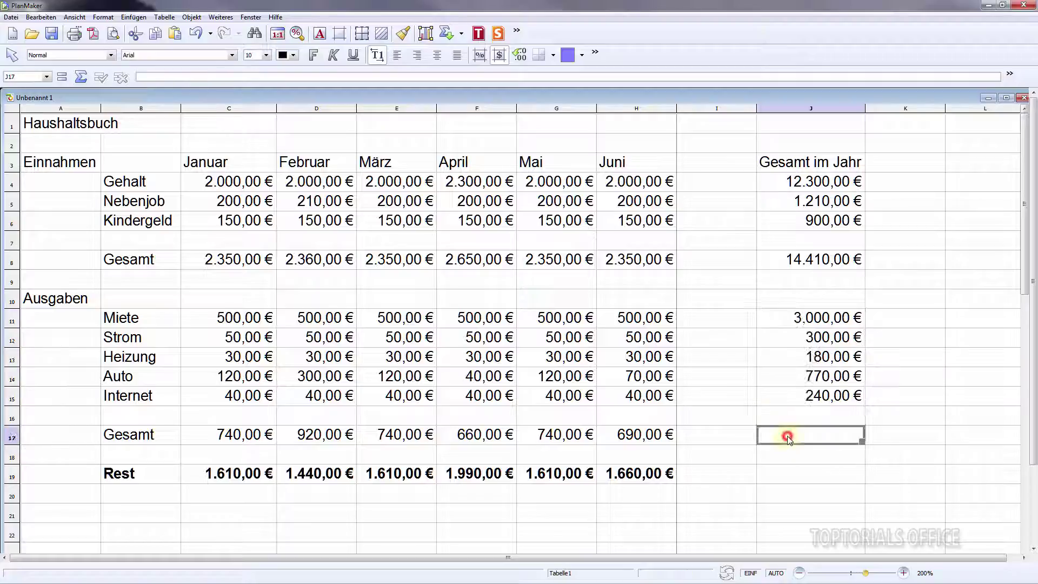
{"action": "right_click", "coordinate": [788, 439]}
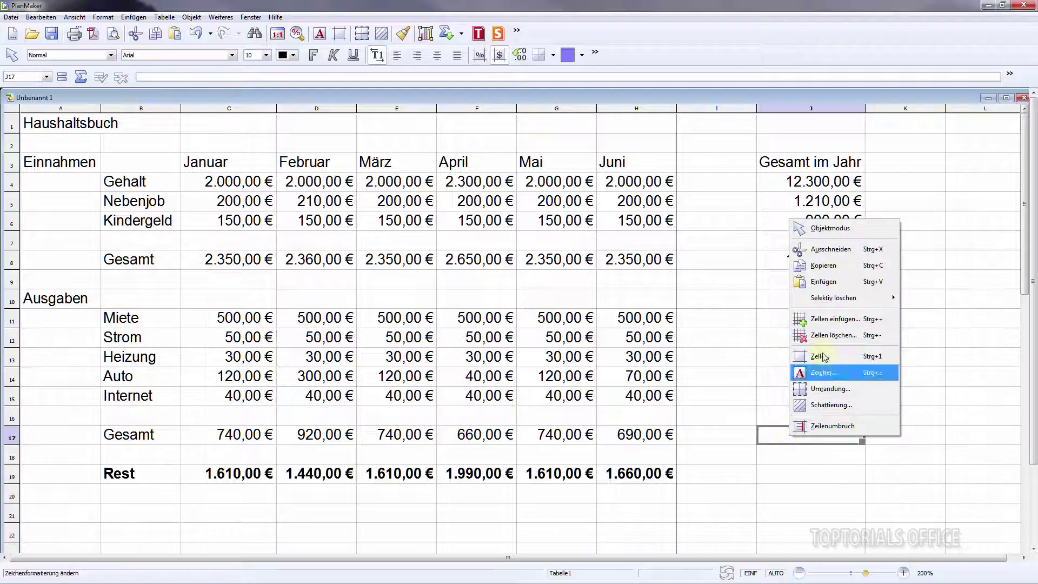
{"action": "left_click", "coordinate": [819, 280]}
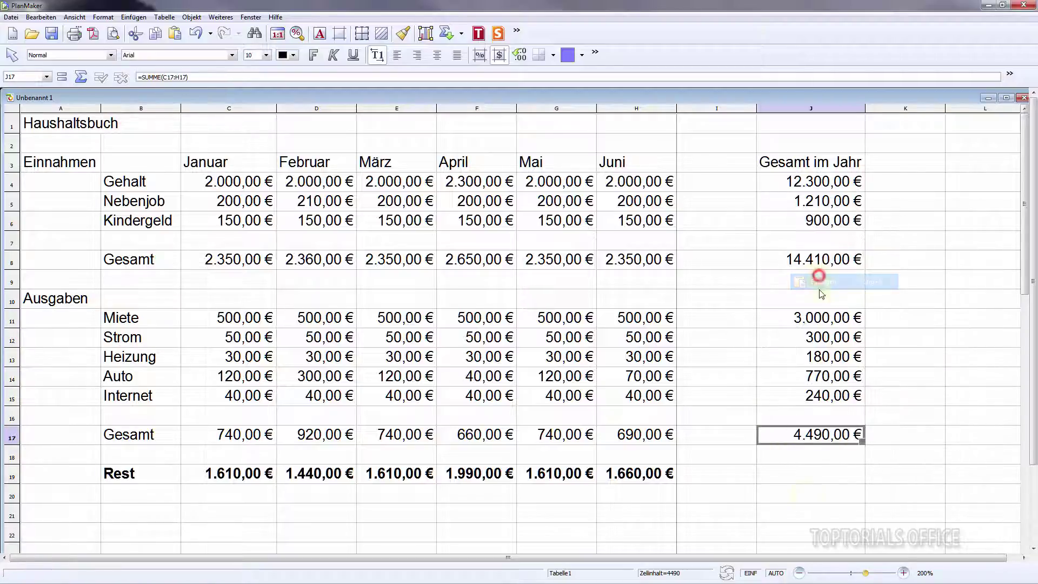
- Paste the copied sum formula into J19 of the Rest row and narrow the empty column I
{"action": "left_click", "coordinate": [794, 474]}
{"action": "right_click", "coordinate": [793, 473]}
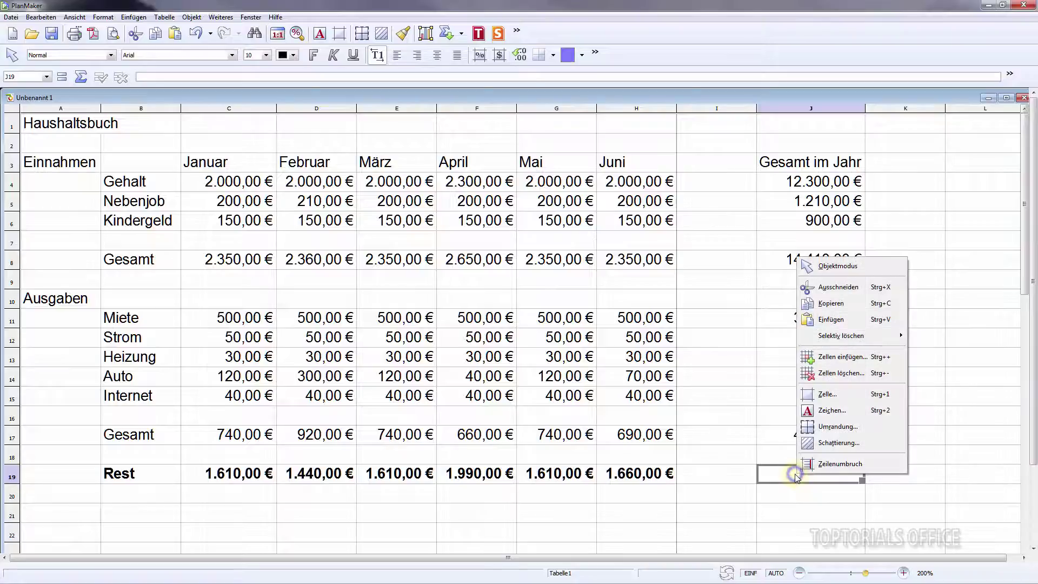
{"action": "left_click", "coordinate": [831, 319]}
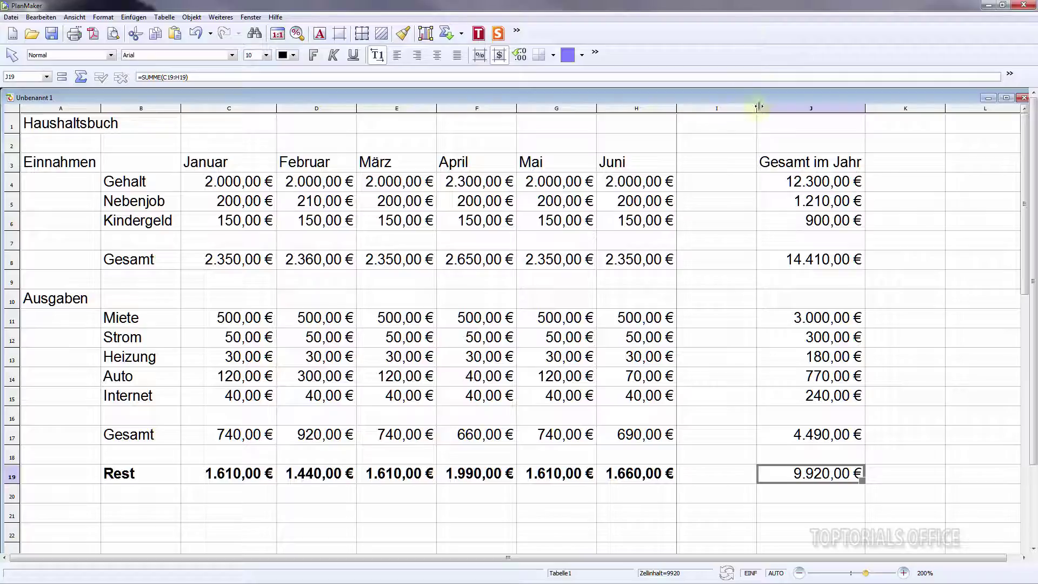
{"action": "left_click_drag", "start_coordinate": [758, 107], "coordinate": [697, 107]}
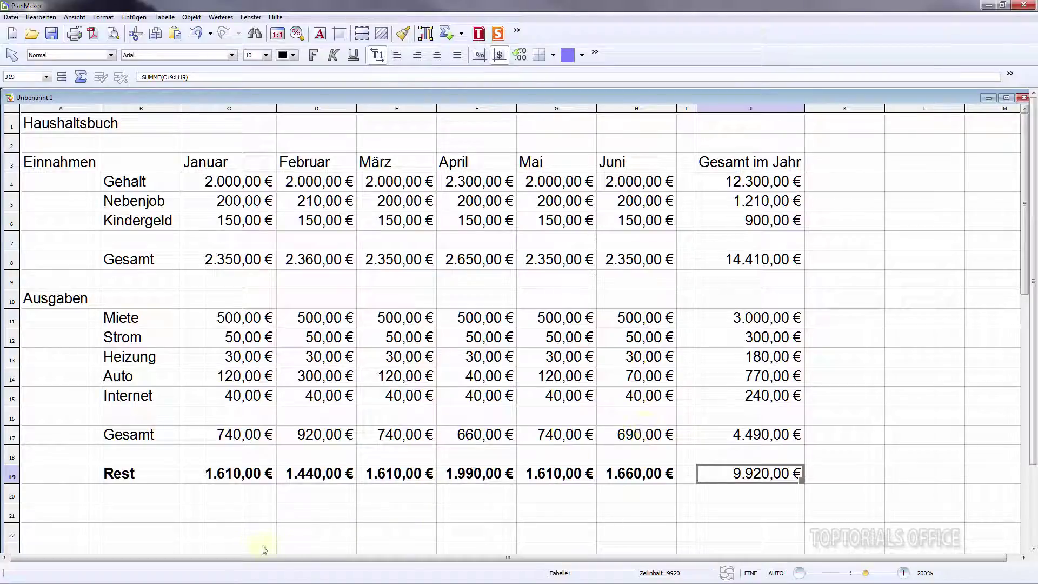
- Examine the cell references in the January Rest formula in C19 and the yearly Gehalt sum in J4
{"action": "left_click", "coordinate": [215, 479]}
{"action": "type", "text": "=C8-C17"}
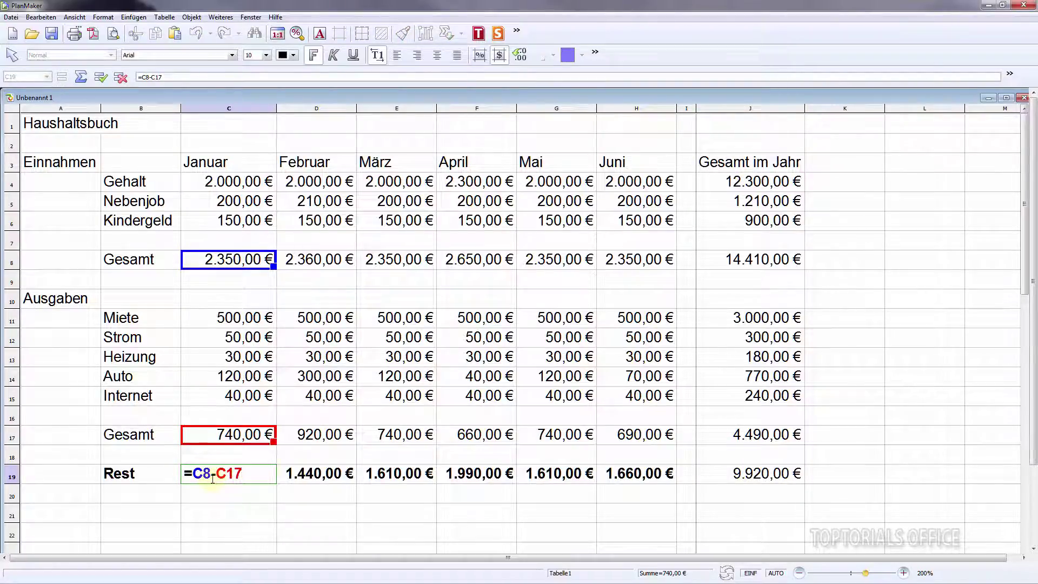
{"action": "key", "text": "Return"}
{"action": "left_click", "coordinate": [750, 183]}
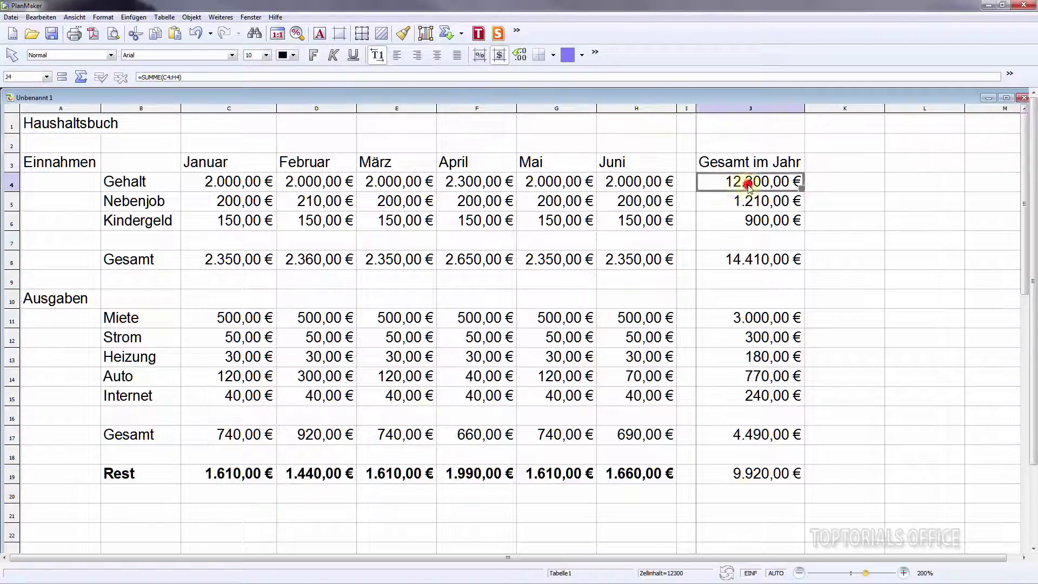
{"action": "double_click", "coordinate": [750, 184]}
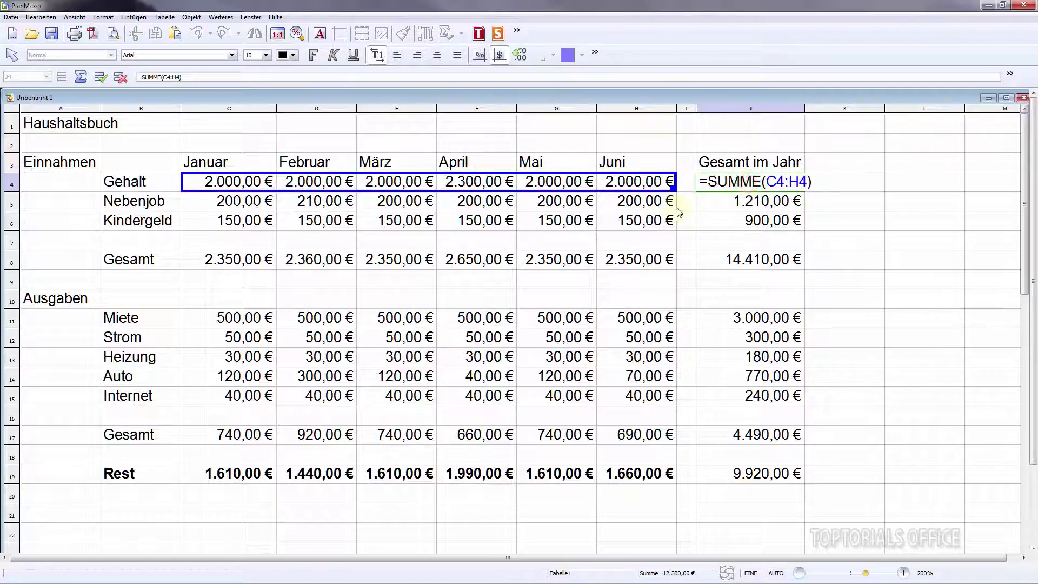
{"action": "key", "text": "Return"}
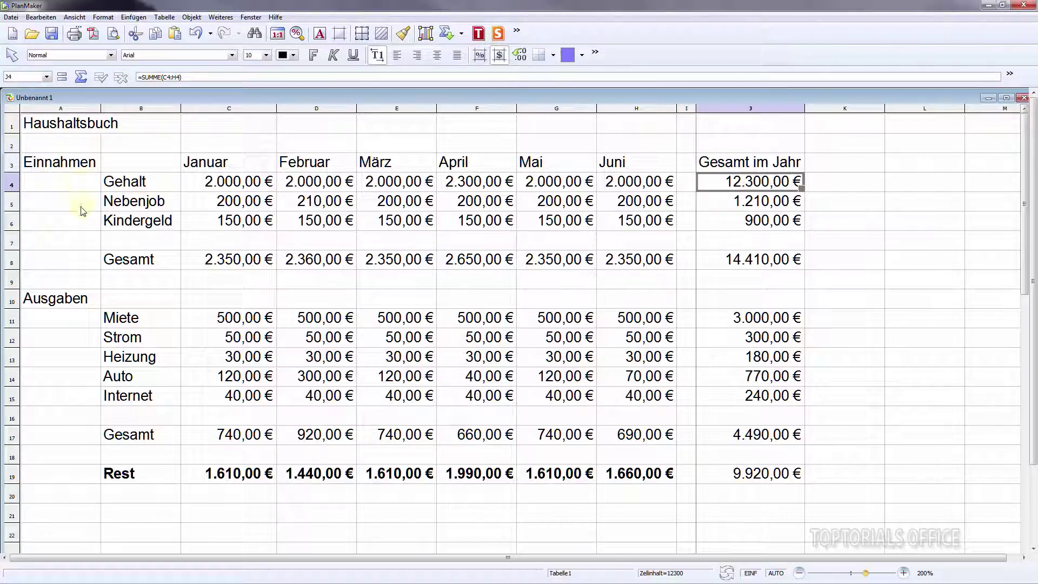
- Make all of column A and the month heading row 3 bold
{"action": "left_click", "coordinate": [72, 126]}
{"action": "left_click", "coordinate": [70, 167]}
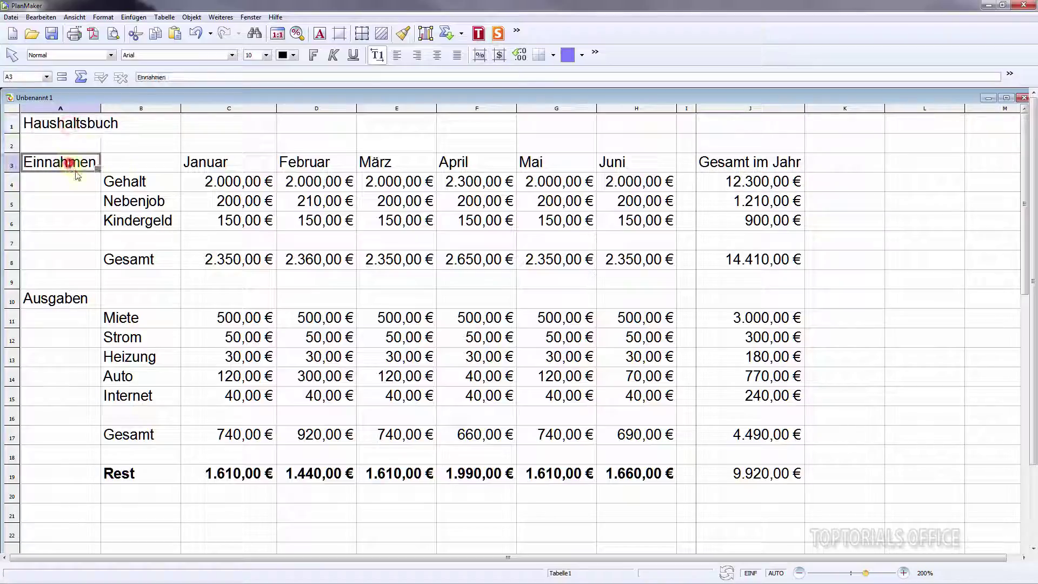
{"action": "left_click", "coordinate": [203, 169]}
{"action": "left_click", "coordinate": [284, 165]}
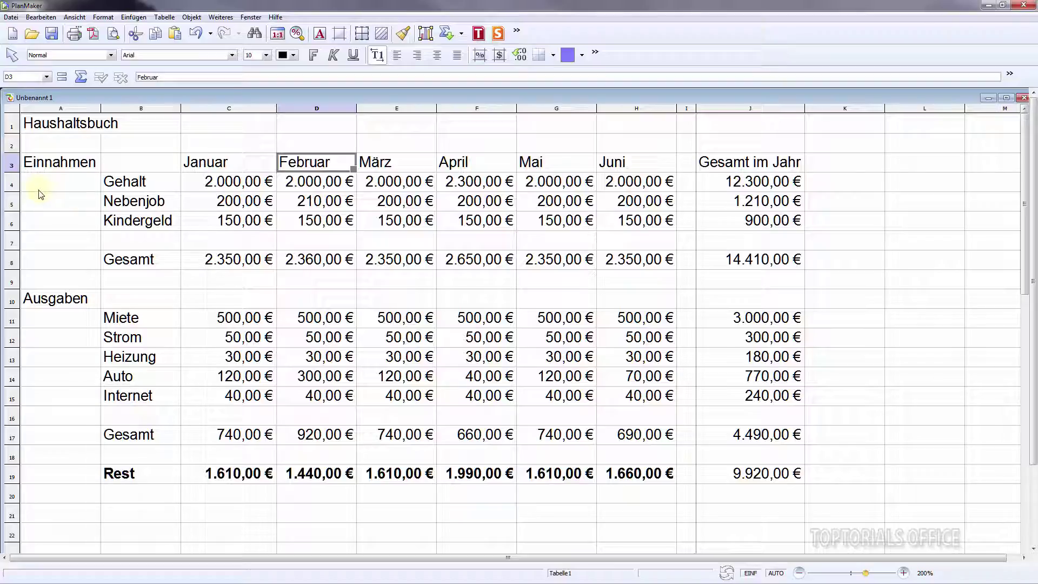
{"action": "left_click", "coordinate": [51, 109]}
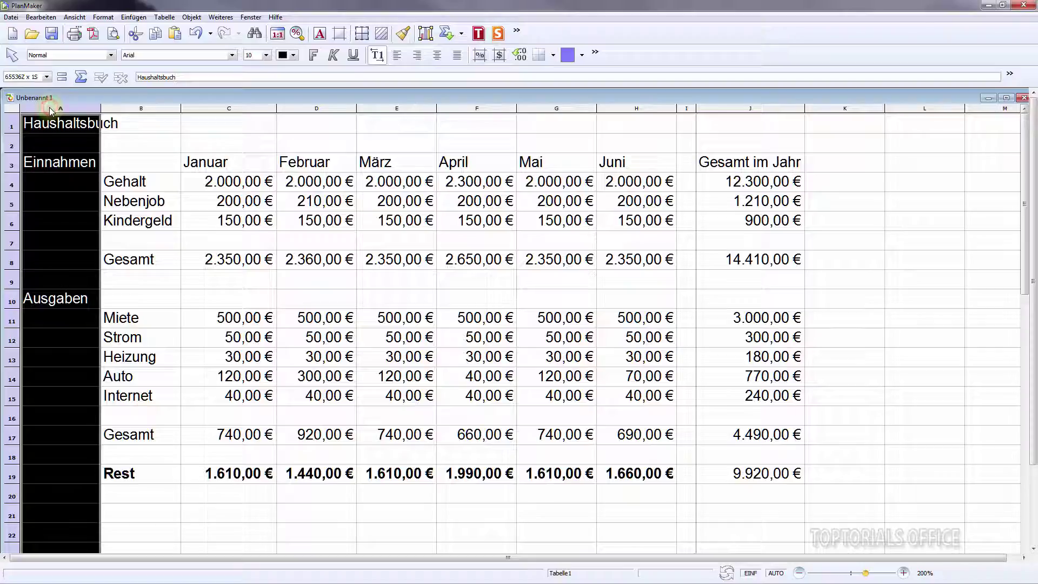
{"action": "left_click", "coordinate": [313, 54]}
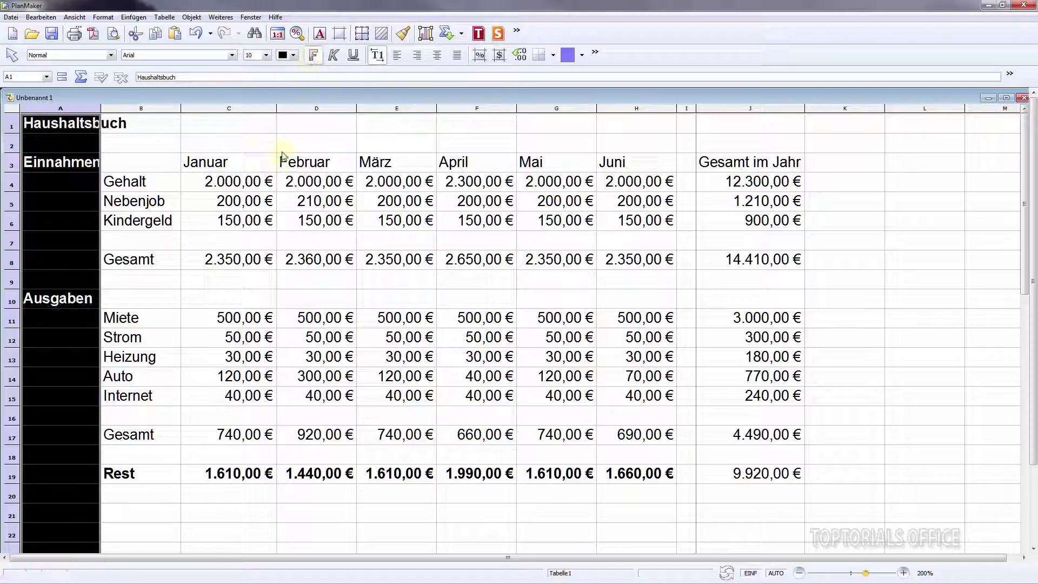
{"action": "left_click", "coordinate": [11, 166]}
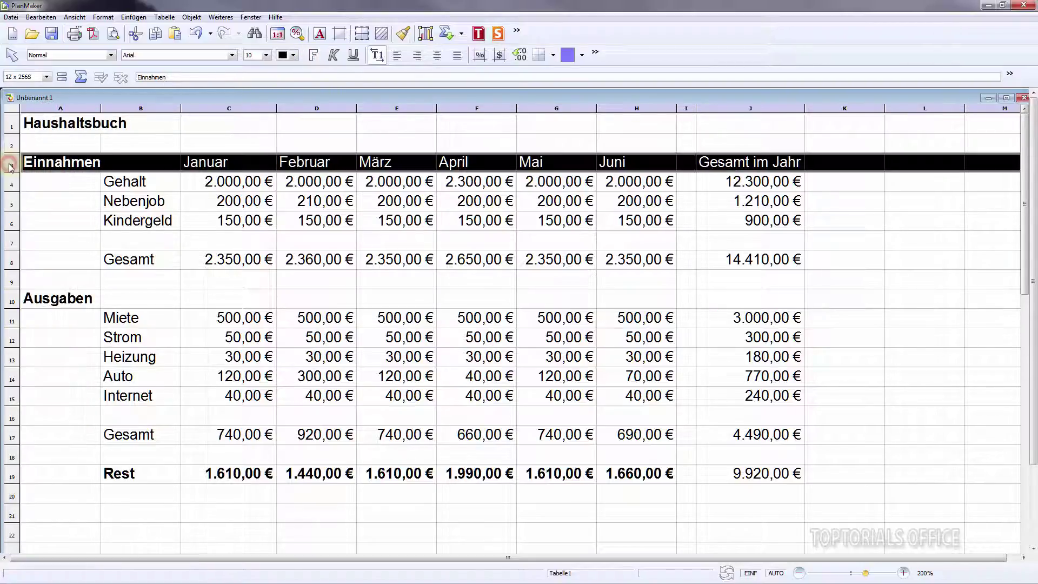
{"action": "left_click", "coordinate": [313, 55]}
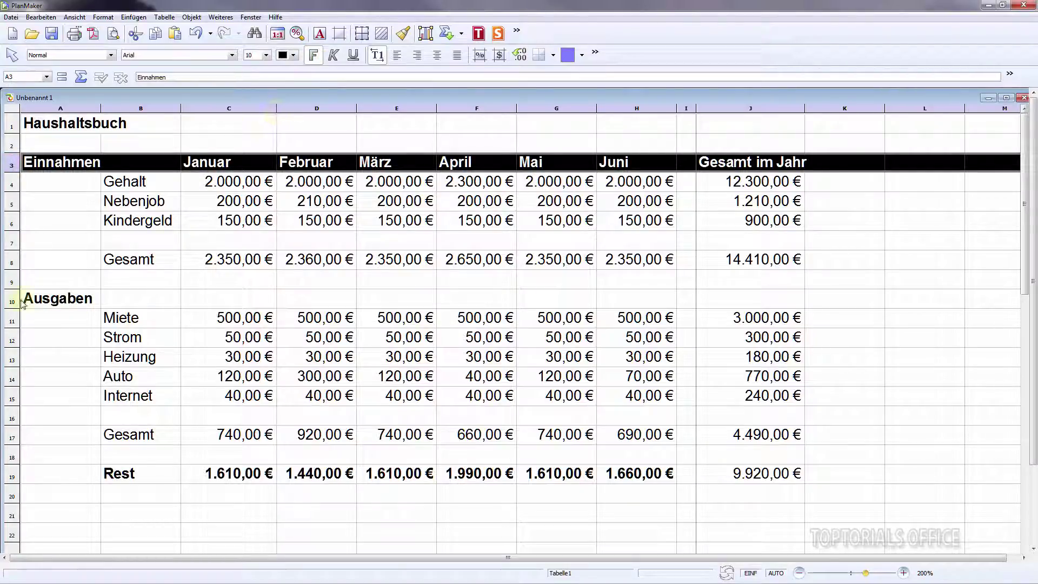
- Make all the category labels in column B bold
{"action": "left_click", "coordinate": [141, 108]}
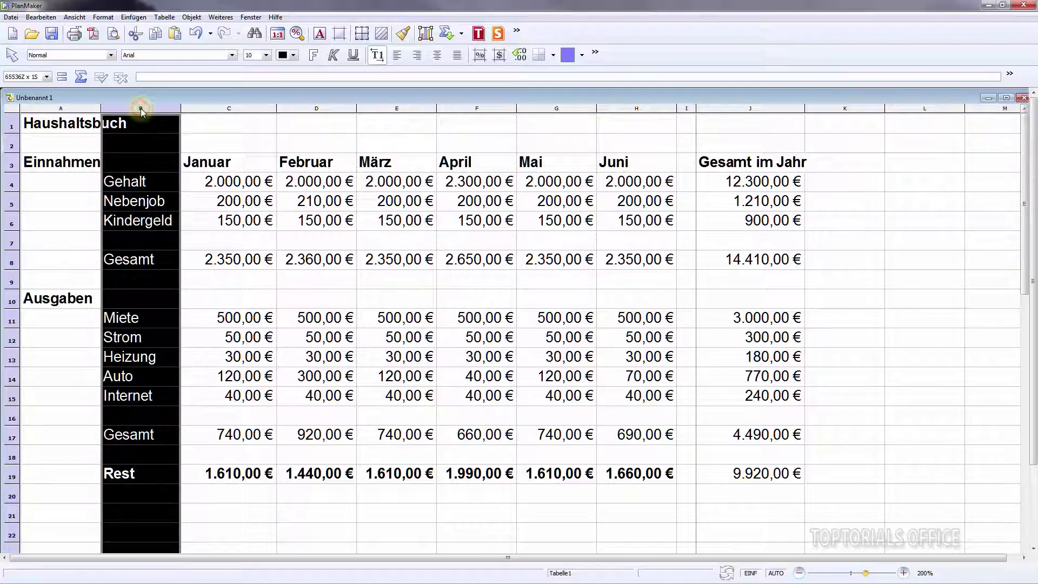
{"action": "left_click", "coordinate": [312, 56]}
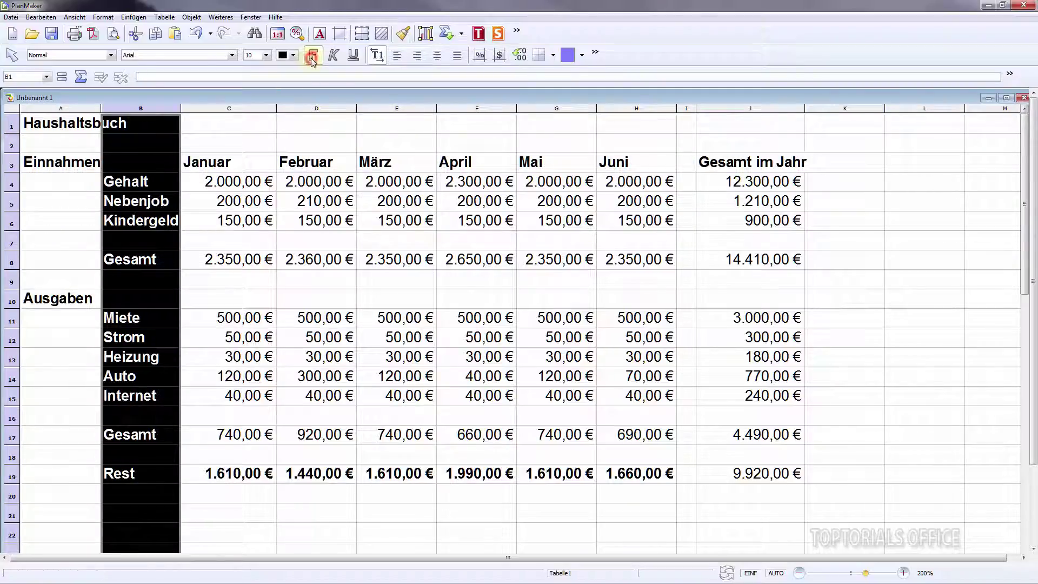
{"action": "left_click", "coordinate": [355, 302]}
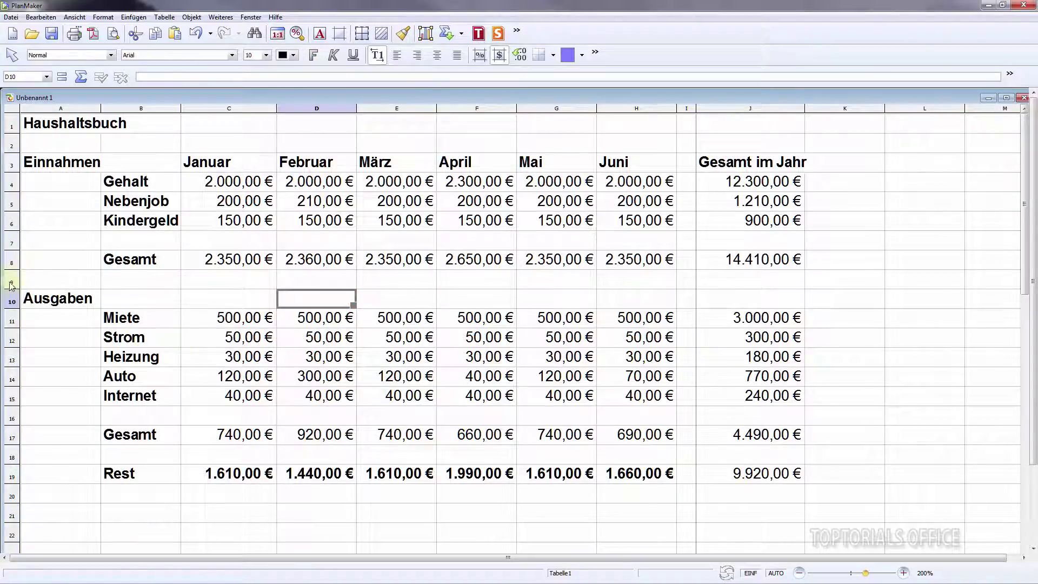
- Make the two Gesamt rows, row 8 for income and row 17 for expenses, bold
{"action": "left_click", "coordinate": [11, 264]}
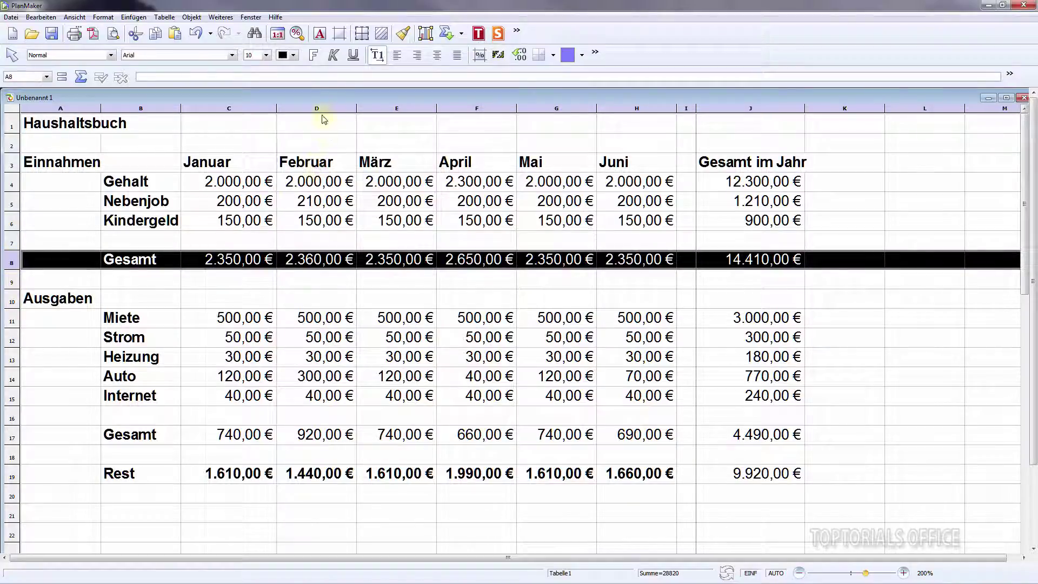
{"action": "left_click", "coordinate": [313, 55]}
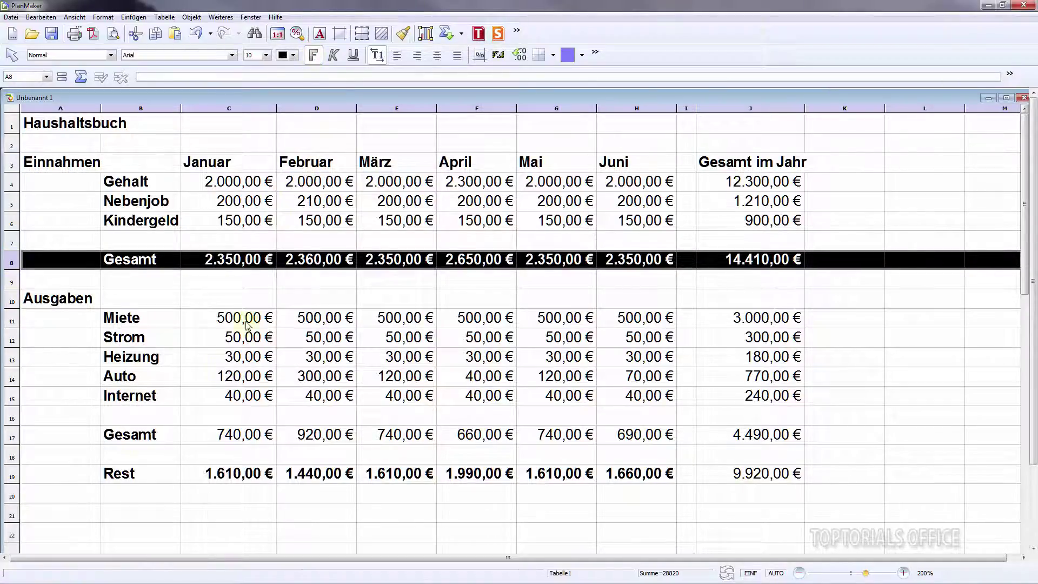
{"action": "left_click", "coordinate": [11, 436]}
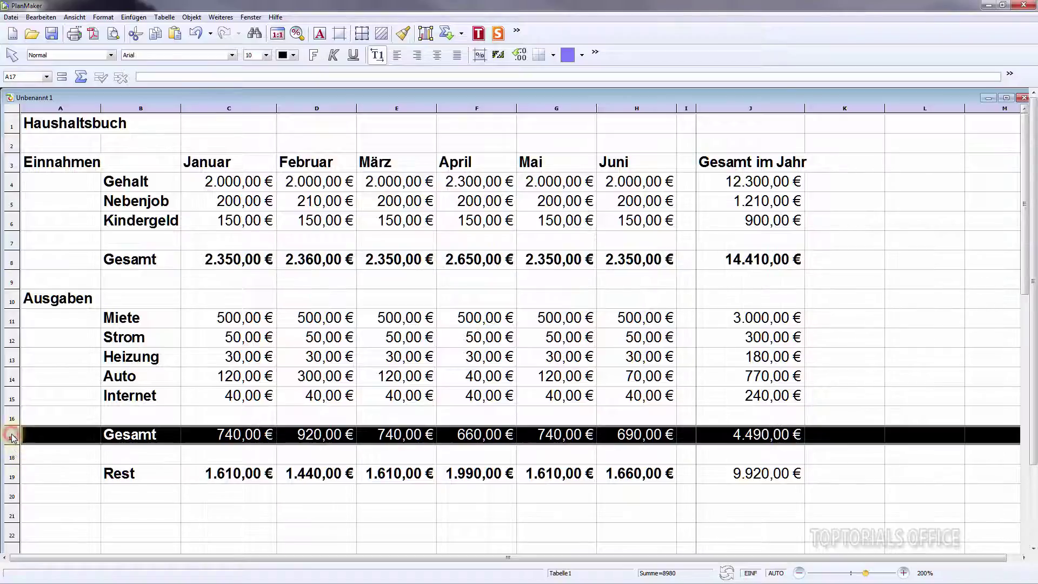
{"action": "left_click", "coordinate": [314, 57]}
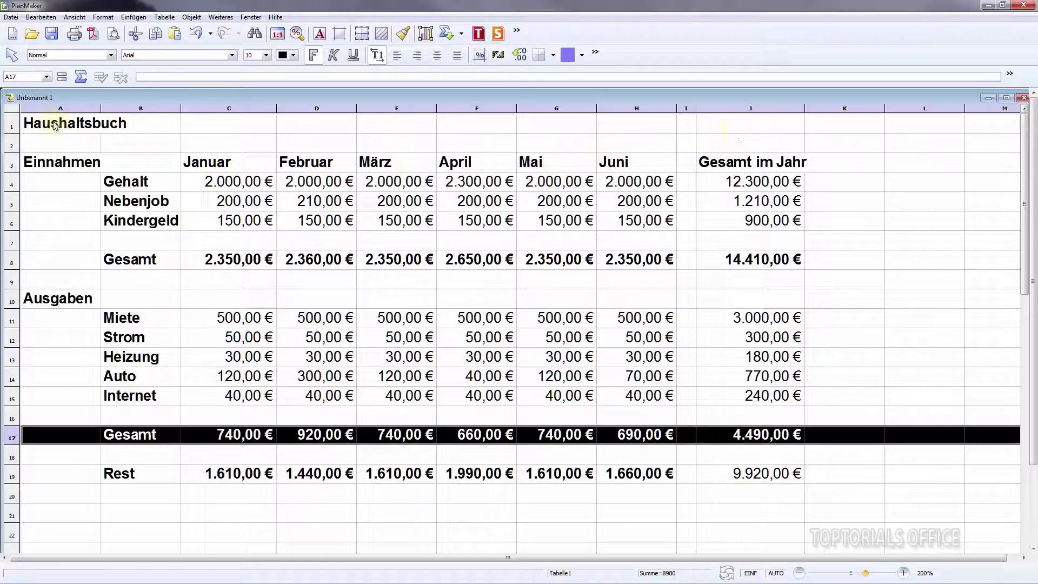
- Merge the cells A1 through J1 of the Haushaltsbuch title row into one cell
{"action": "left_click_drag", "start_coordinate": [49, 124], "coordinate": [619, 125]}
{"action": "left_click_drag", "start_coordinate": [683, 124], "coordinate": [745, 124]}
{"action": "right_click", "coordinate": [414, 129]}
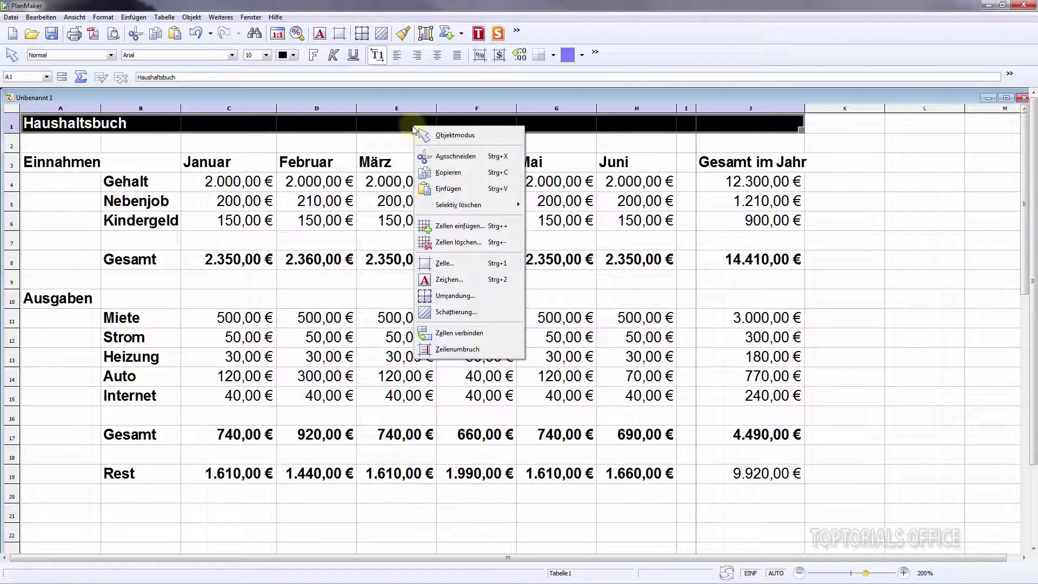
{"action": "left_click", "coordinate": [455, 336]}
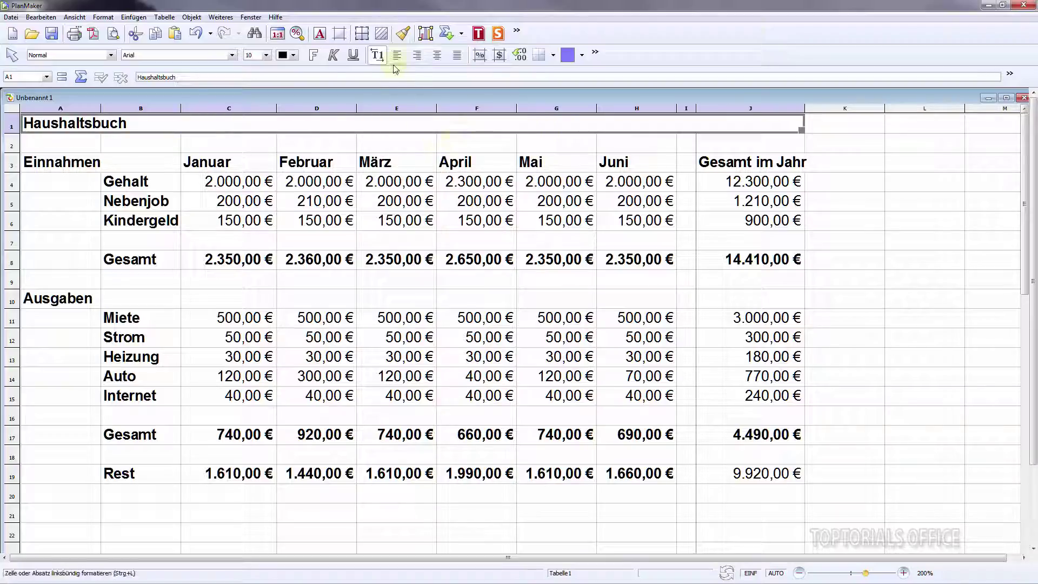
- Center the Haushaltsbuch title in its merged cell and set its font size to 18
{"action": "left_click", "coordinate": [439, 58]}
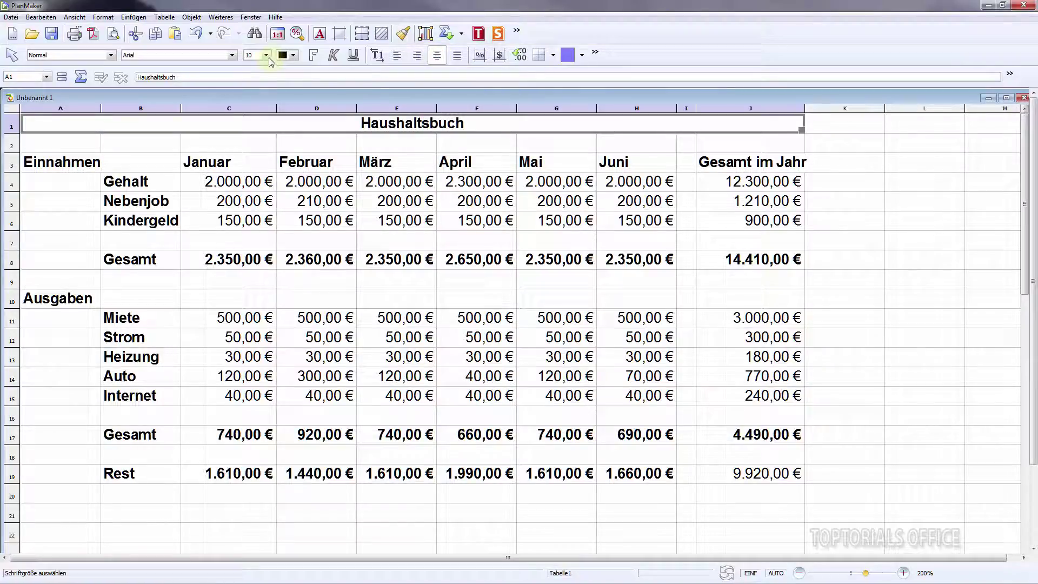
{"action": "left_click", "coordinate": [266, 56]}
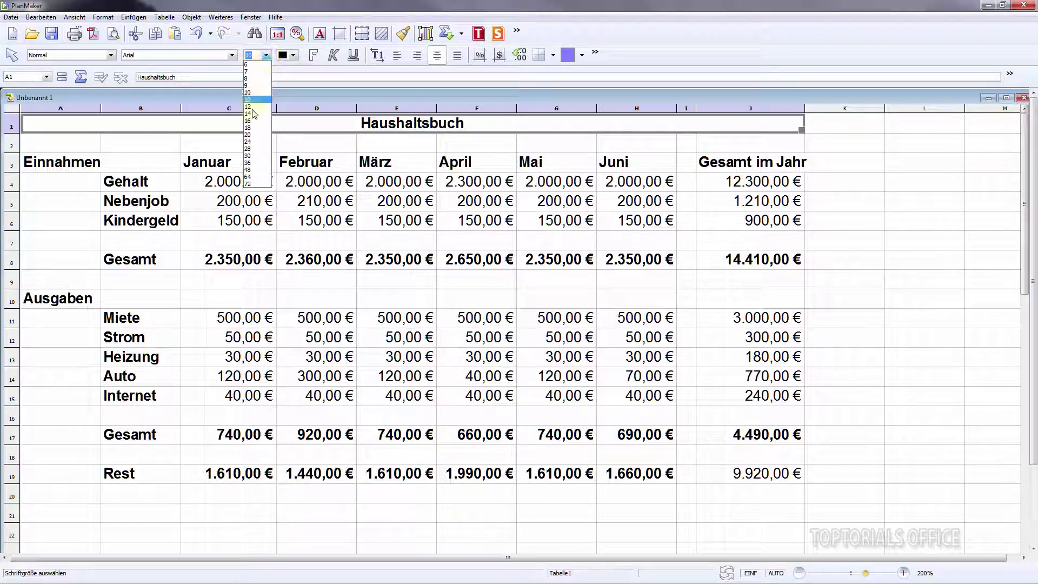
{"action": "left_click", "coordinate": [251, 128]}
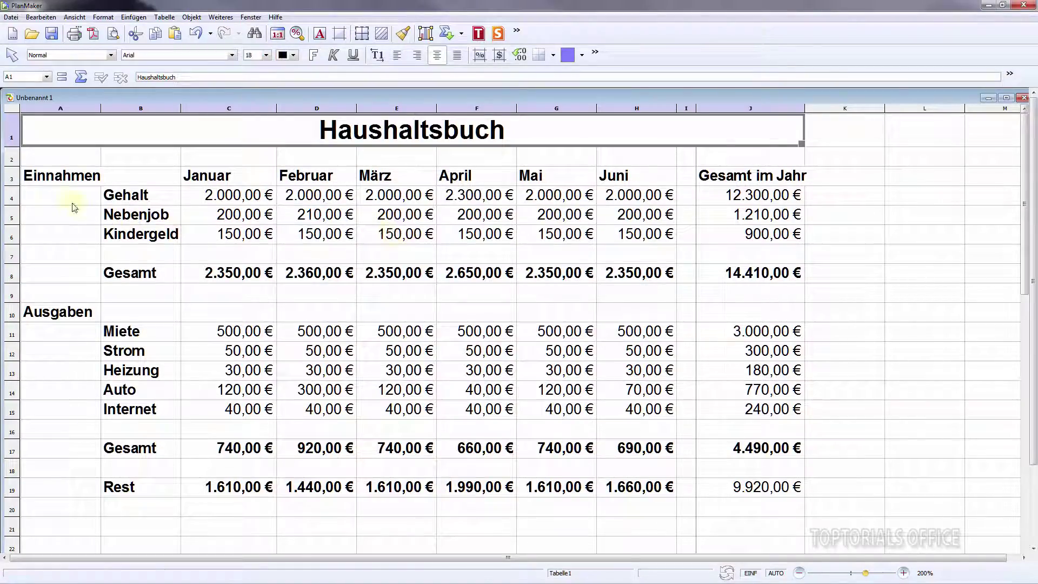
- Shade the Einnahmen and month heading row from A3 to J3 with a light grey
{"action": "left_click_drag", "start_coordinate": [27, 180], "coordinate": [747, 174]}
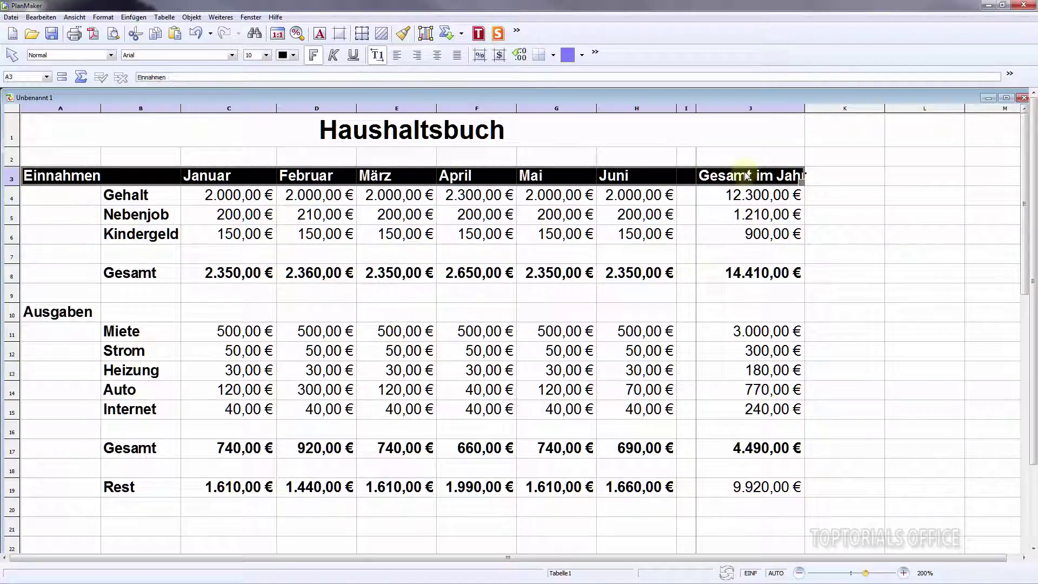
{"action": "left_click", "coordinate": [583, 54]}
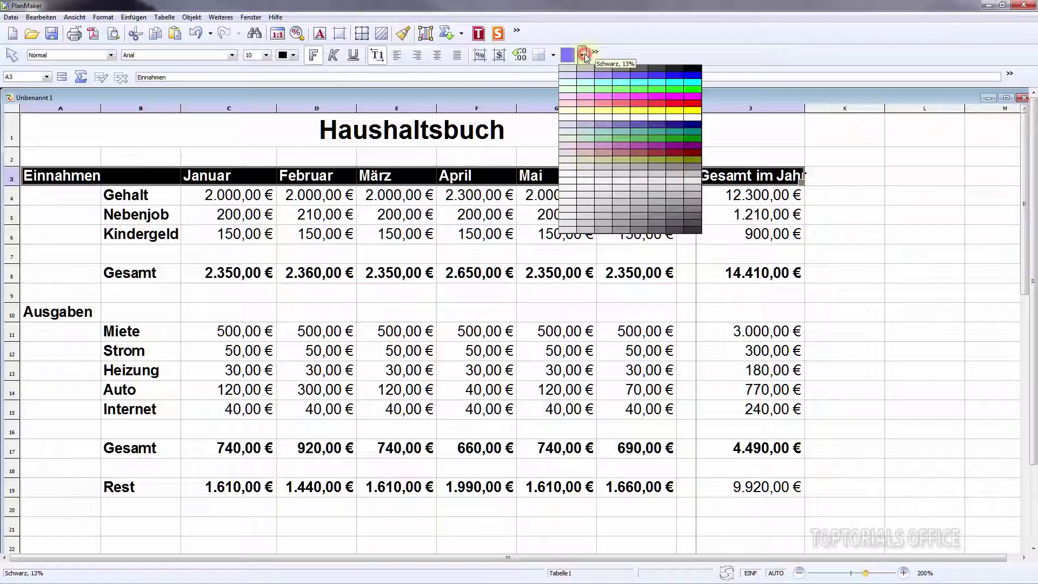
{"action": "left_click", "coordinate": [581, 233]}
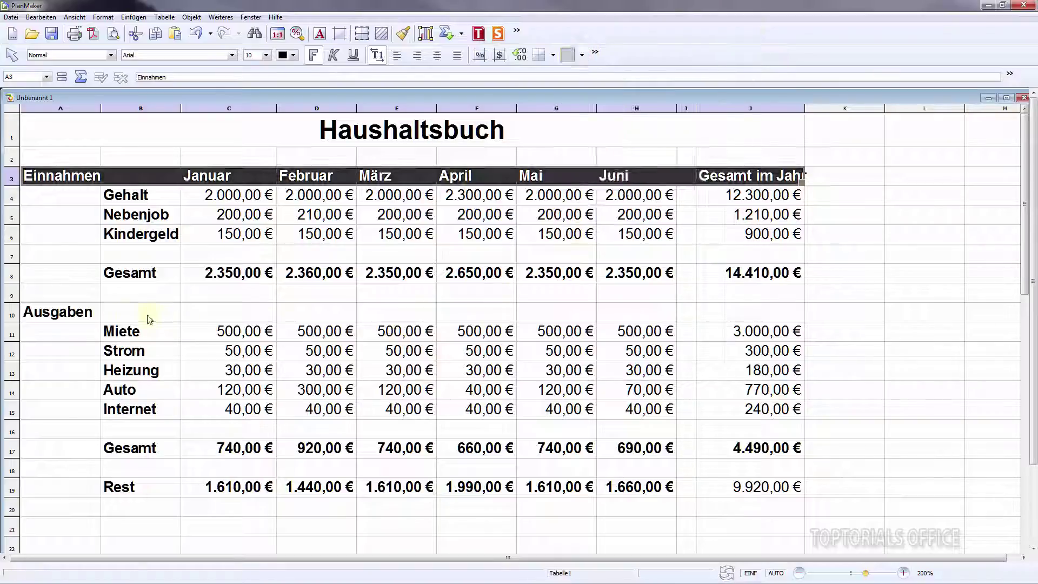
- Apply the same grey shading to the Ausgaben row A10 to J10 and the empty row A18 to J18
{"action": "left_click", "coordinate": [33, 316]}
{"action": "left_click_drag", "start_coordinate": [33, 316], "coordinate": [753, 312]}
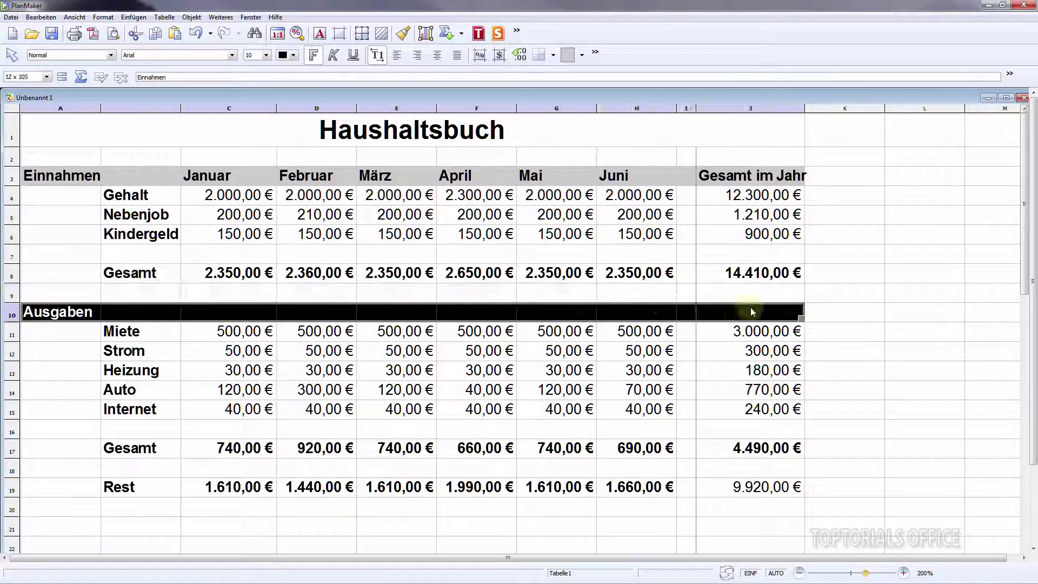
{"action": "left_click", "coordinate": [570, 57]}
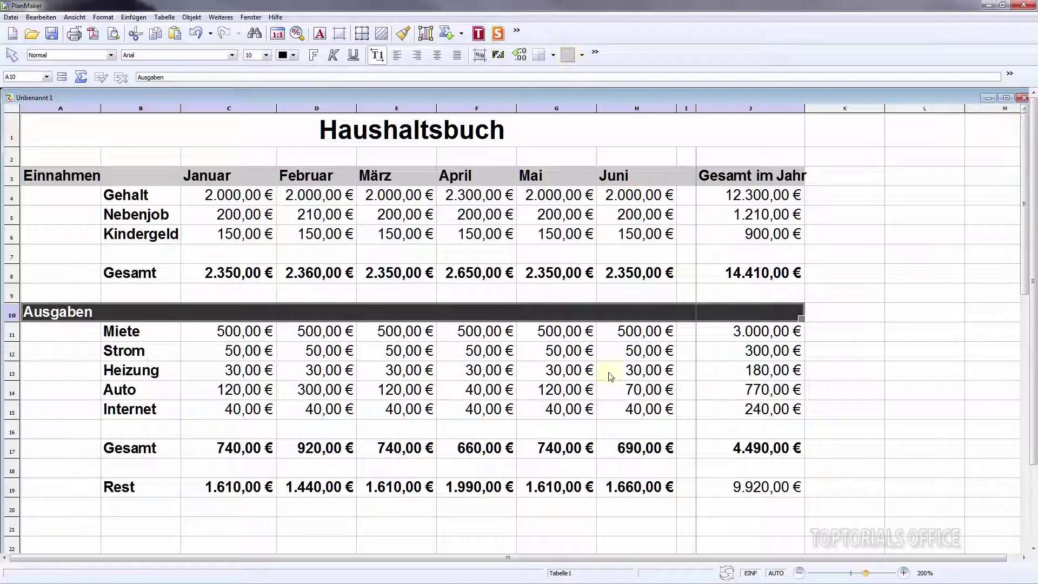
{"action": "left_click", "coordinate": [495, 416]}
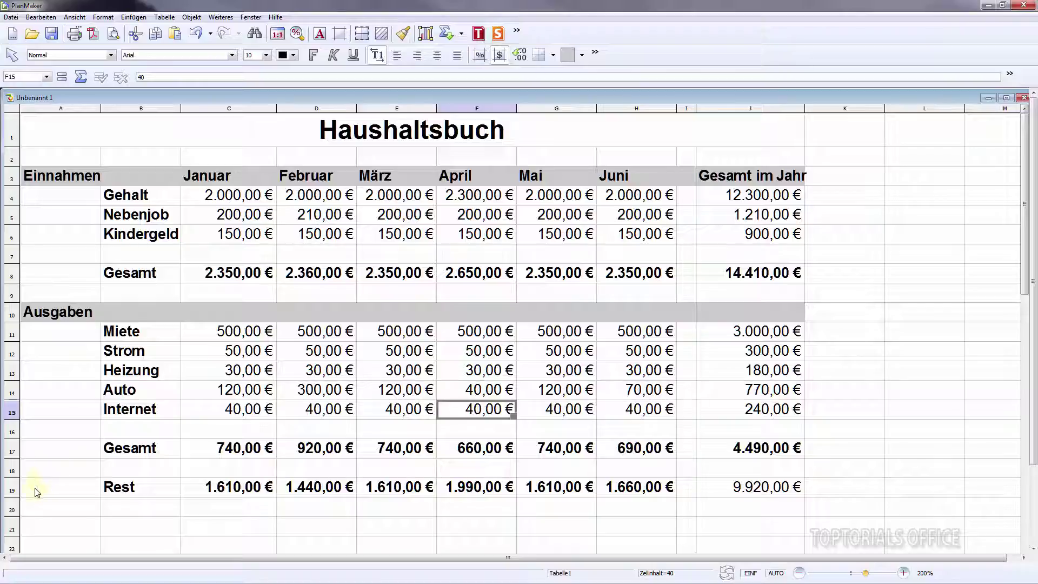
{"action": "left_click_drag", "start_coordinate": [35, 471], "coordinate": [756, 475]}
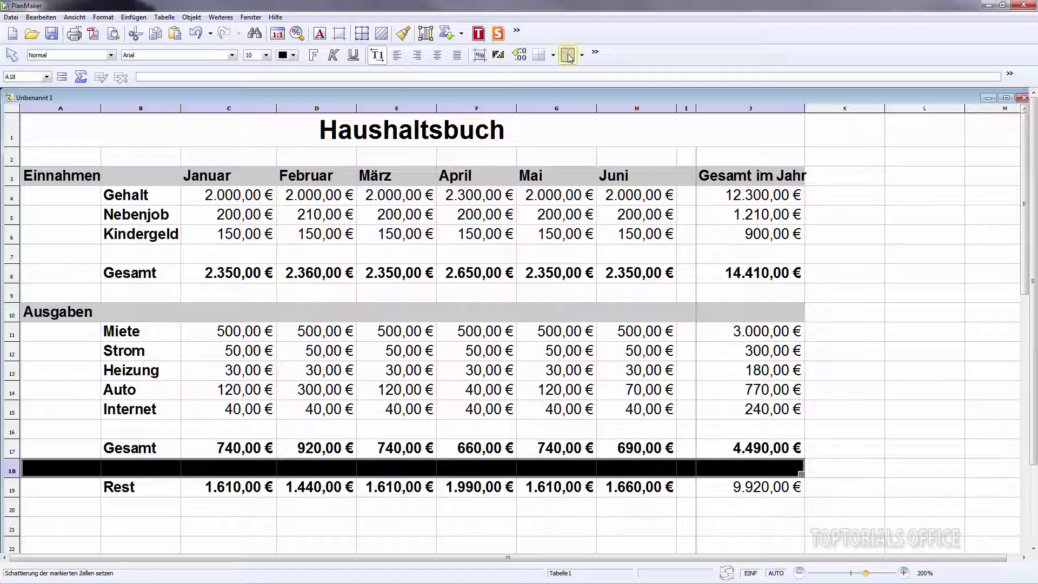
{"action": "left_click", "coordinate": [568, 56]}
- Shade the income label block A4 to B9 with a lighter grey than the heading rows
{"action": "mouse_move", "coordinate": [122, 194]}
{"action": "left_mouse_down"}
{"action": "mouse_move", "coordinate": [144, 293]}
{"action": "mouse_move", "coordinate": [79, 284]}
{"action": "left_mouse_up"}
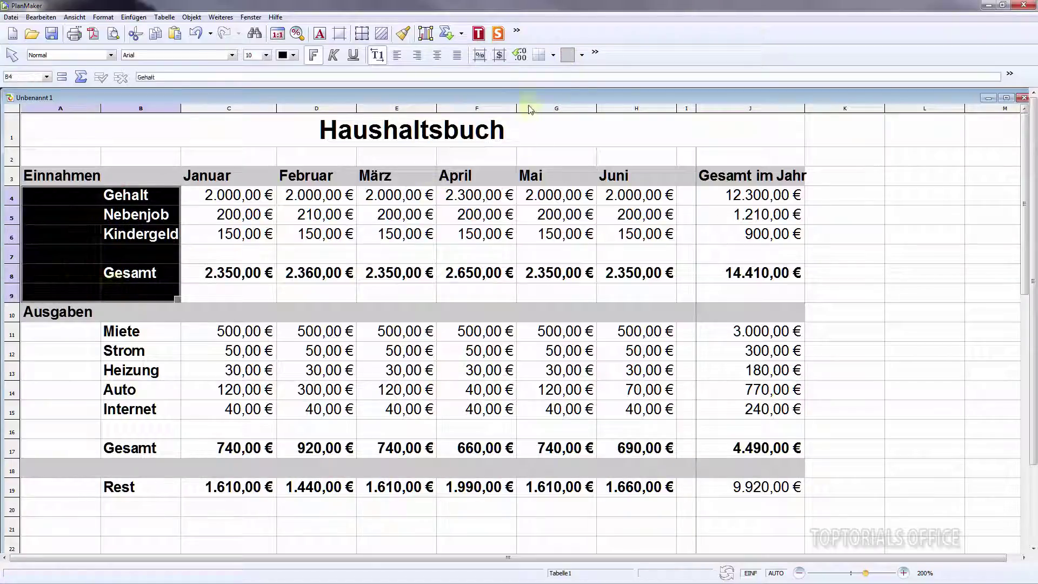
{"action": "left_click", "coordinate": [582, 54]}
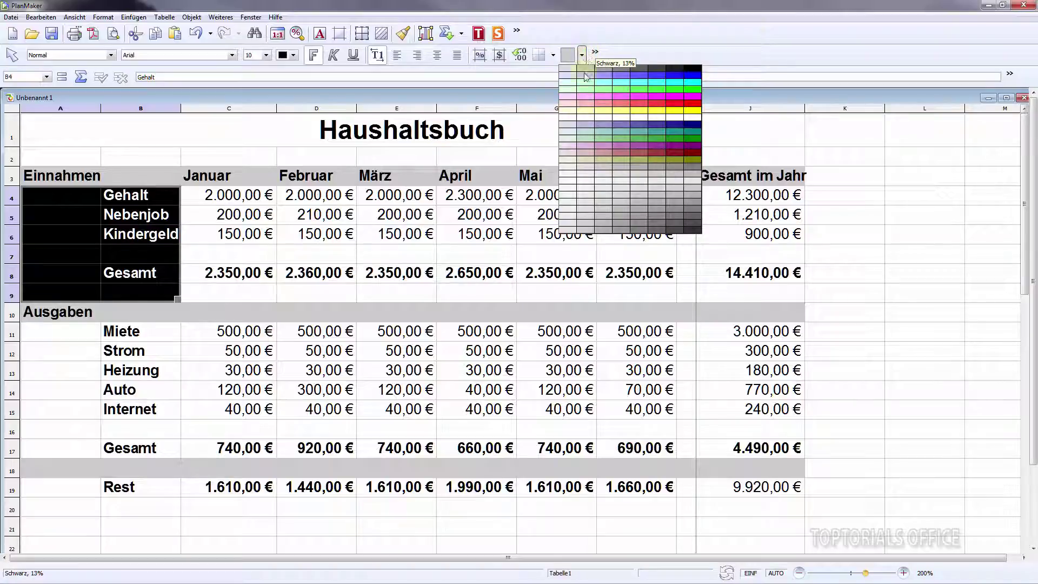
{"action": "left_click", "coordinate": [564, 233]}
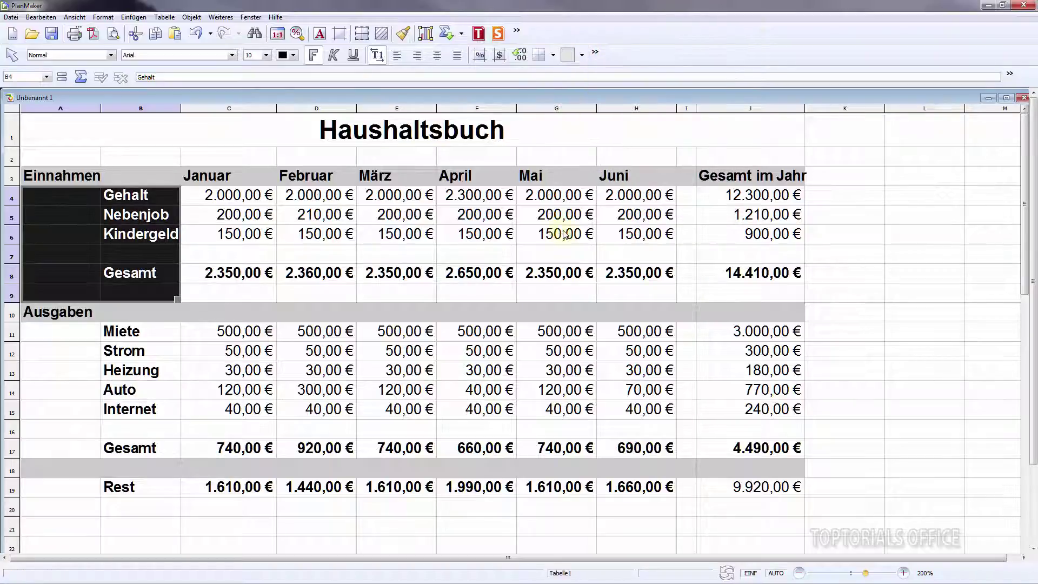
{"action": "left_click", "coordinate": [223, 294]}
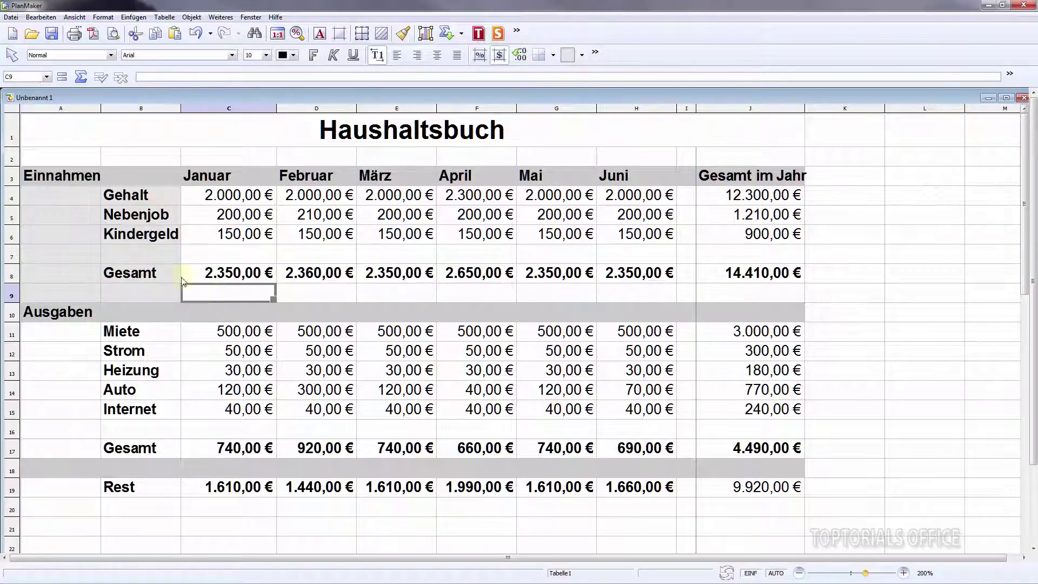
- Apply the same lighter grey shading to the expense label block A11 to B17
{"action": "left_click_drag", "start_coordinate": [49, 338], "coordinate": [127, 449]}
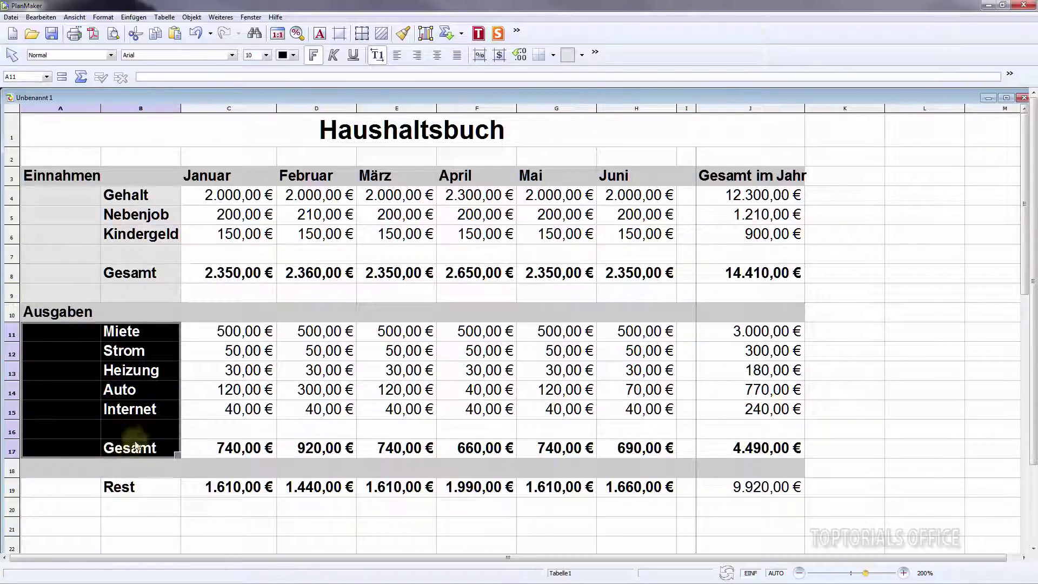
{"action": "left_click", "coordinate": [568, 55]}
{"action": "left_click", "coordinate": [855, 258]}
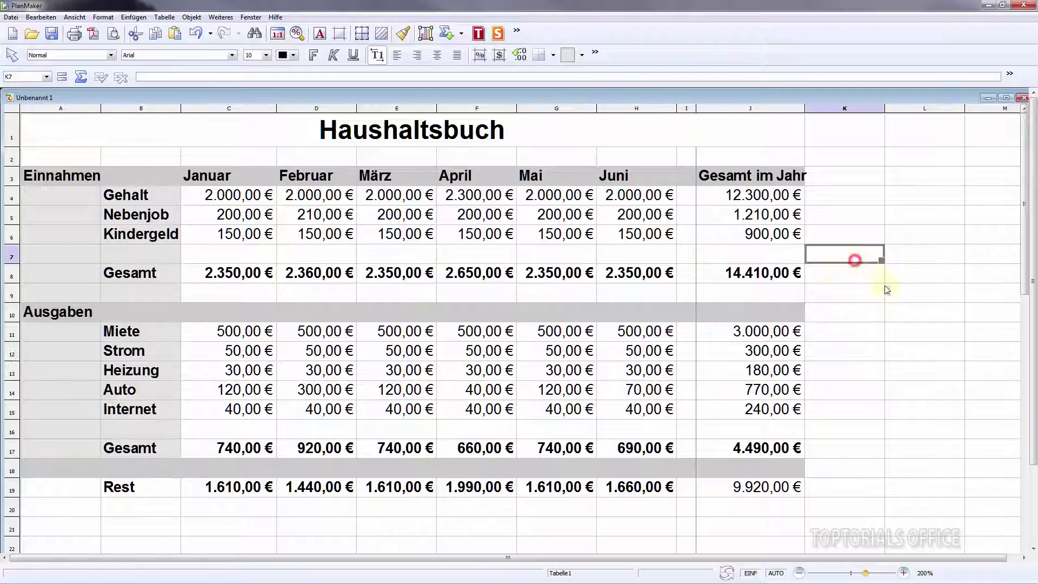